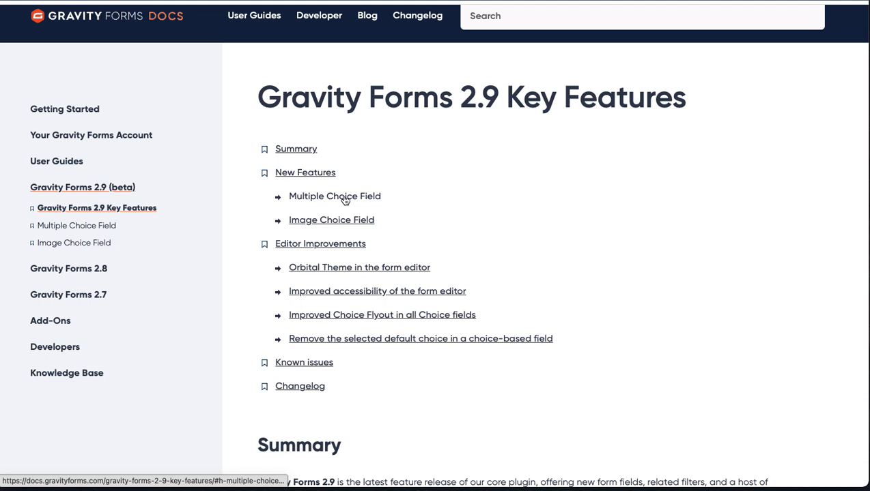
Step: Read the Editor Improvements part of the Gravity Forms 2.9 article, from the Orbital theme to removing a selected default choice
left_click(397, 270)
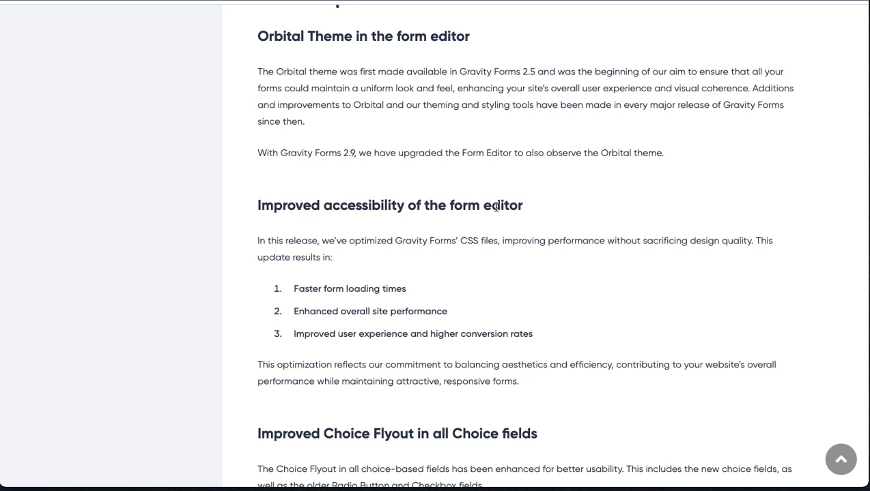
scroll(448, 236, "down", 1)
scroll(448, 239, "up", 1)
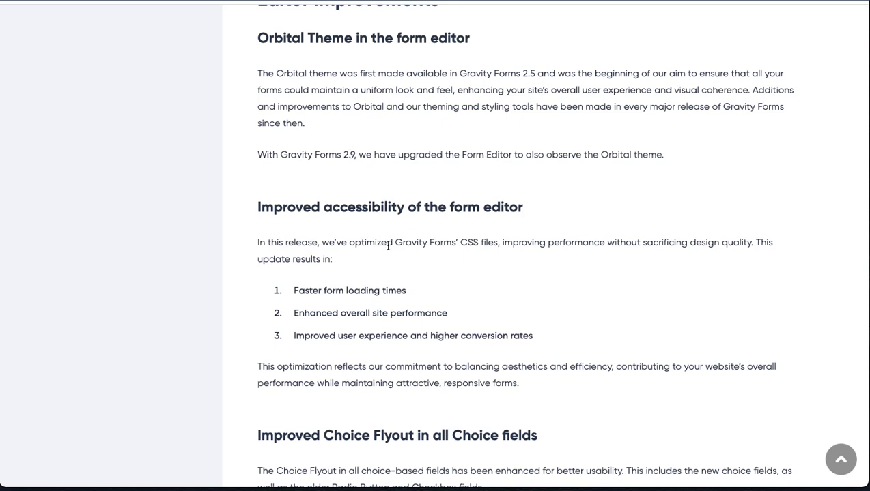
scroll(523, 236, "down", 3)
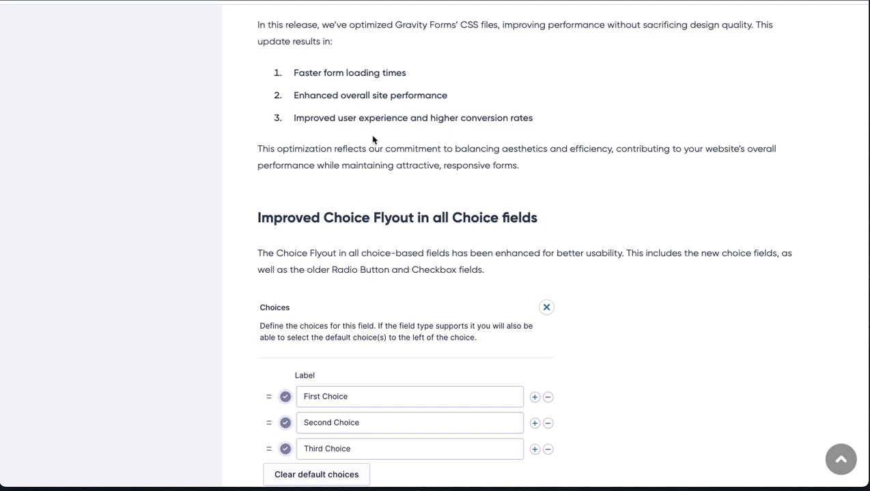
scroll(341, 170, "up", 1)
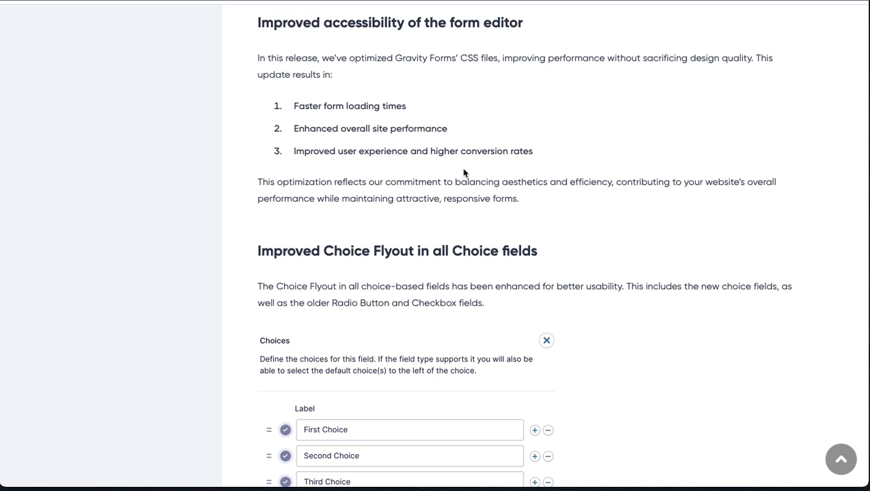
scroll(461, 173, "down", 3)
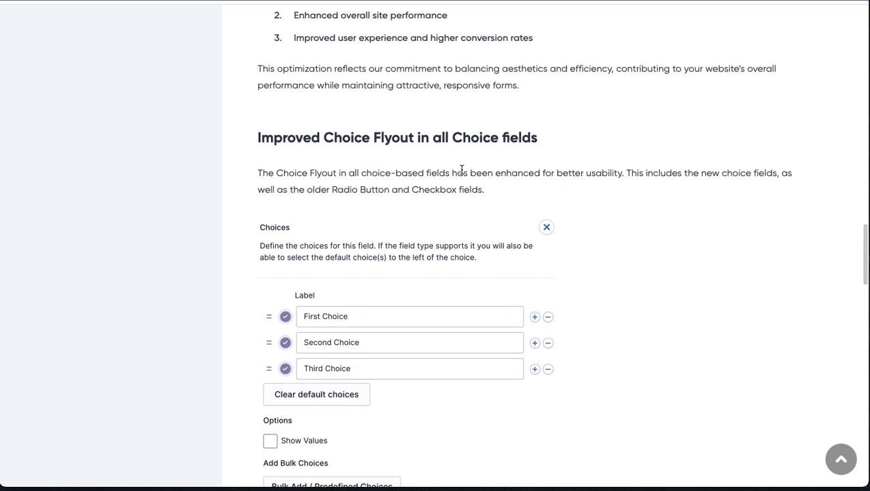
scroll(365, 209, "down", 1)
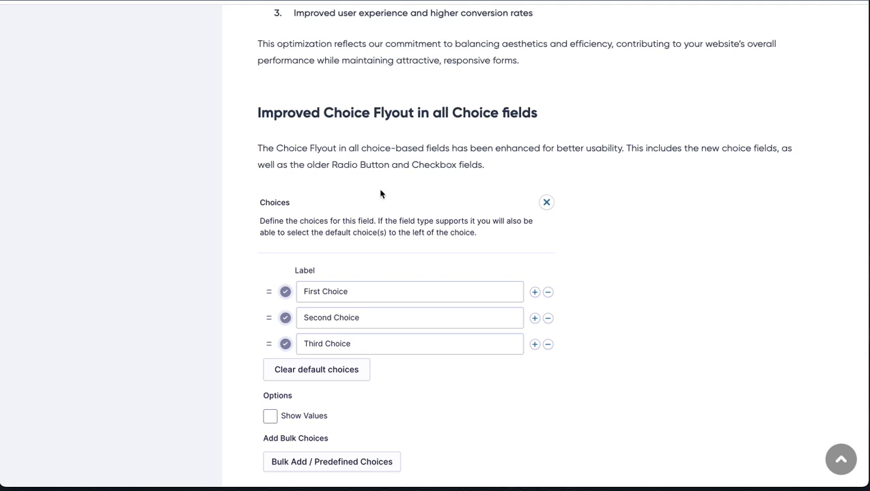
scroll(380, 195, "down", 1)
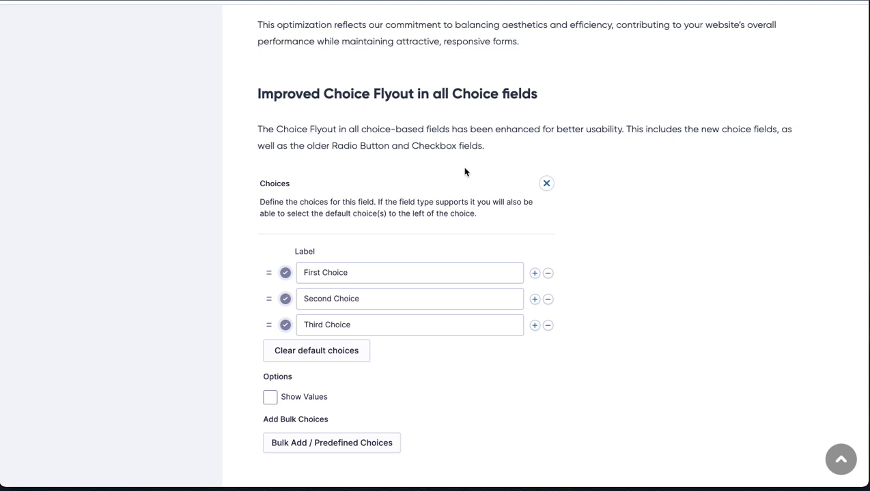
scroll(451, 213, "down", 2)
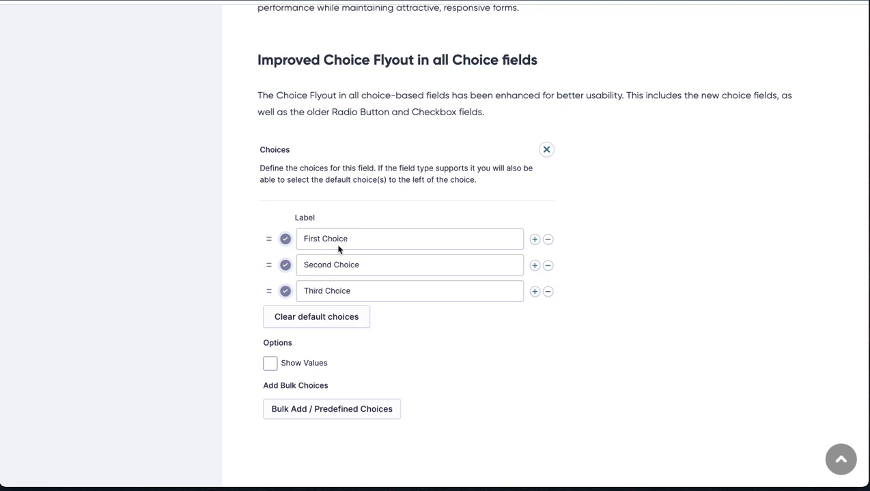
scroll(524, 203, "down", 5)
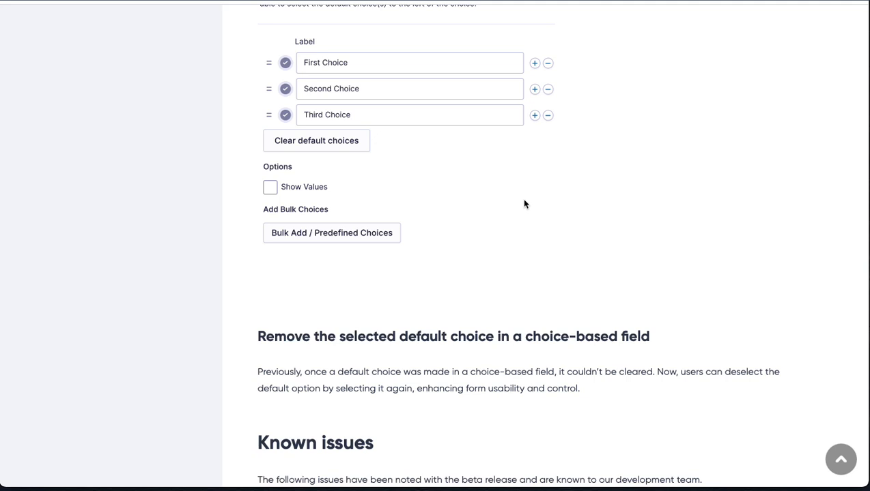
scroll(524, 203, "down", 3)
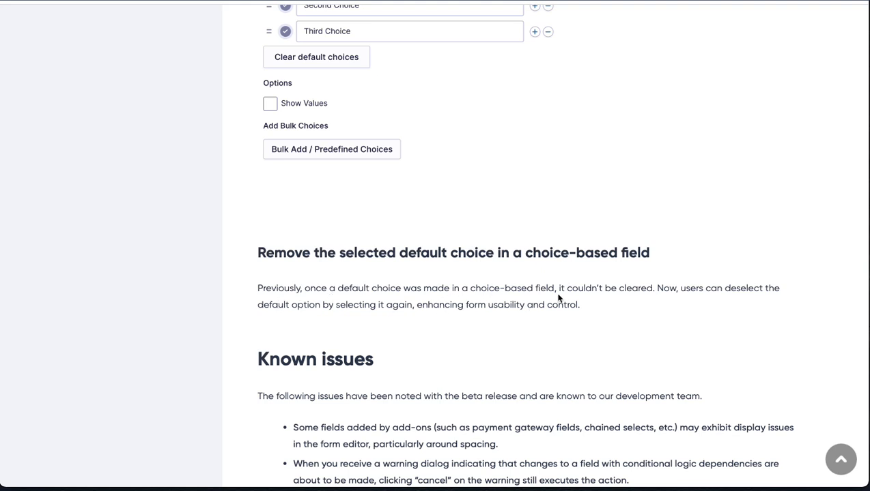
scroll(683, 303, "up", 3)
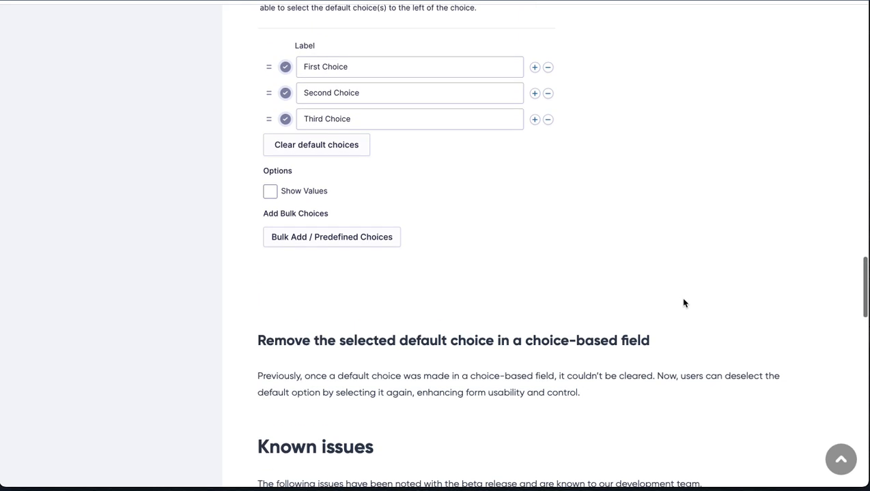
scroll(362, 177, "up", 1)
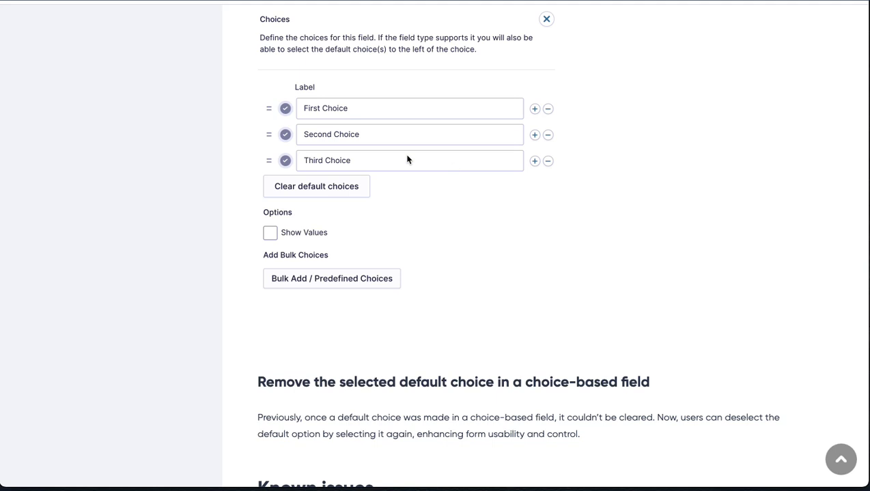
Step: Skim the article's New Features part, covering the Multiple Choice Field and Image Choice Field sections
scroll(407, 160, "up", 20)
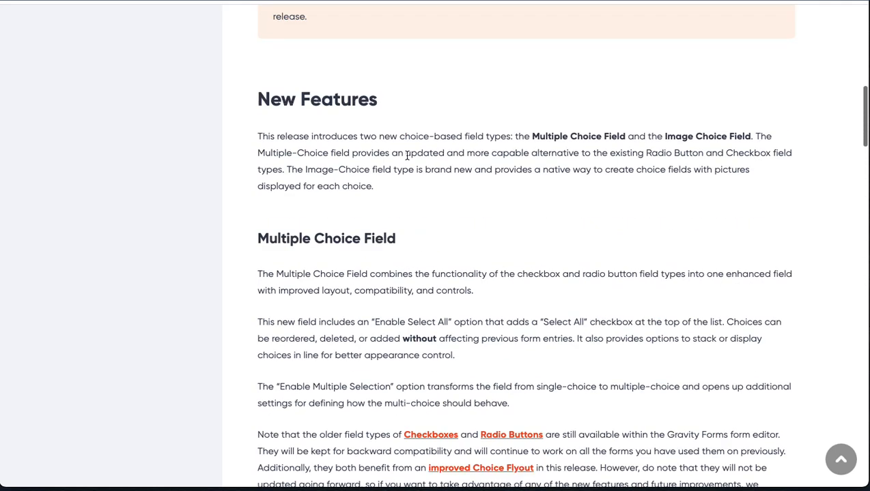
scroll(407, 156, "down", 2)
scroll(407, 159, "up", 4)
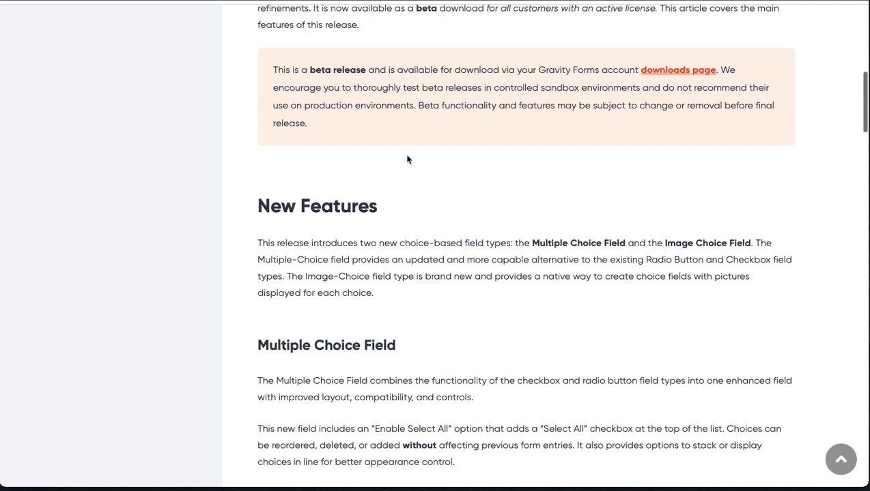
scroll(407, 160, "down", 7)
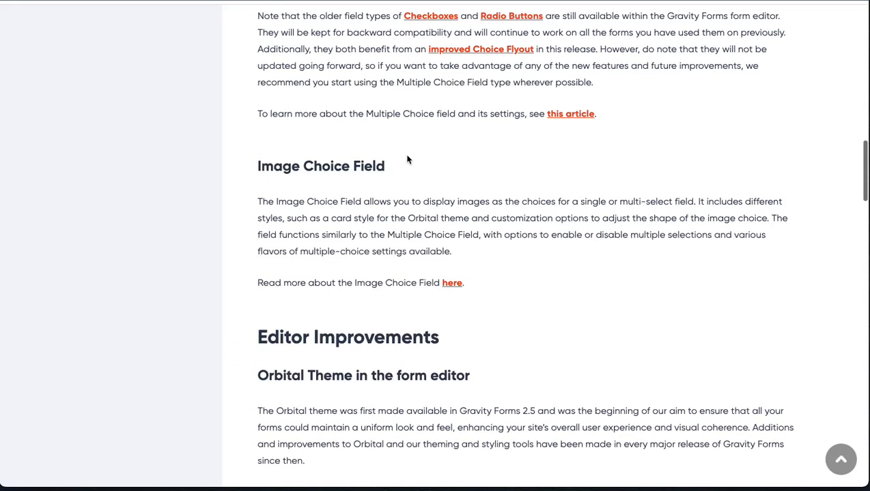
scroll(406, 159, "up", 15)
scroll(407, 161, "down", 1)
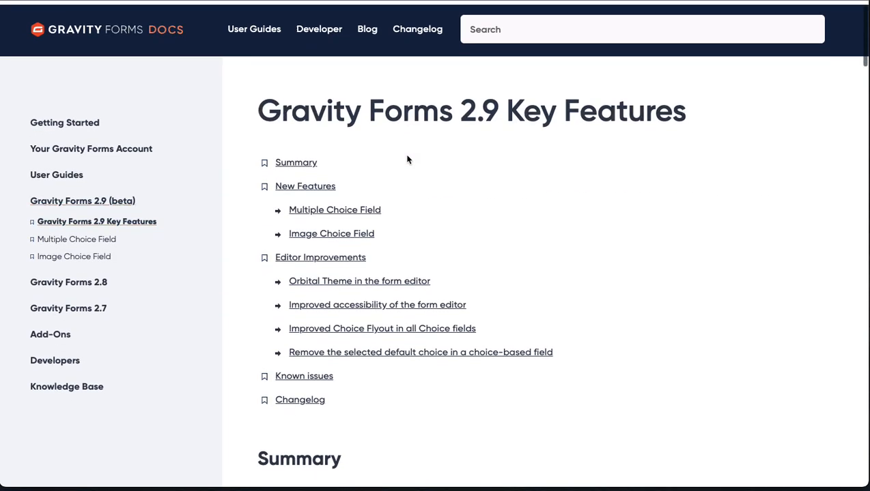
scroll(411, 194, "down", 6)
scroll(411, 194, "down", 5)
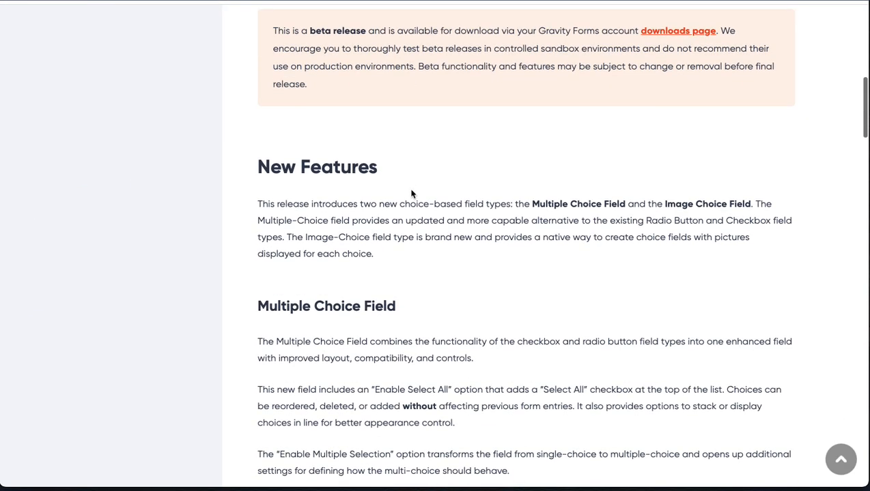
scroll(411, 194, "down", 8)
scroll(410, 194, "up", 4)
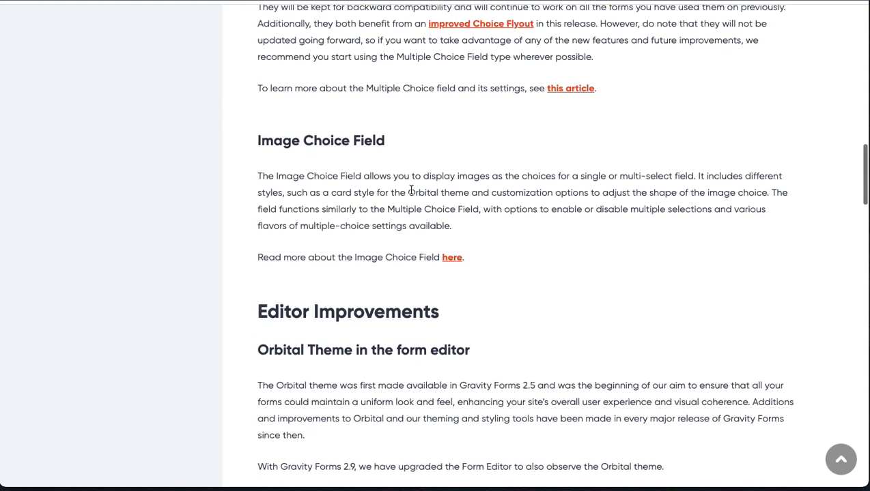
scroll(371, 263, "up", 15)
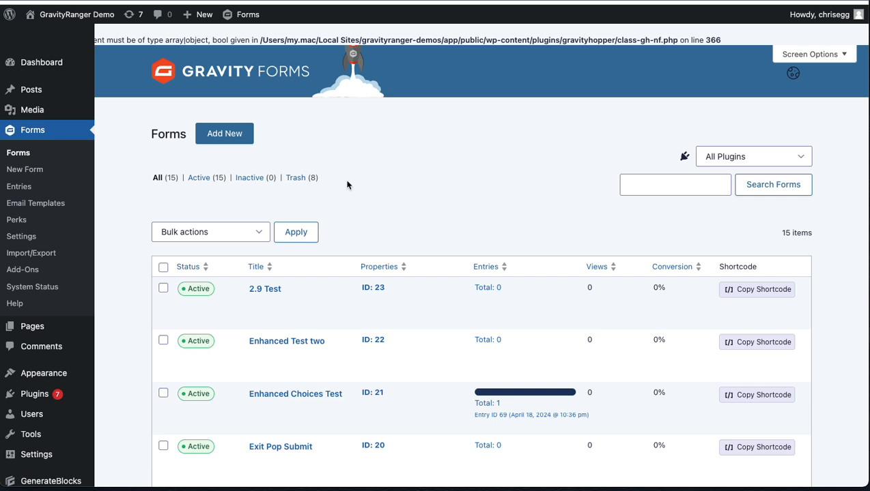
Step: Open the 2.9 Test form for editing from the WordPress forms list
scroll(355, 192, "down", 2)
mouse_move(246, 228)
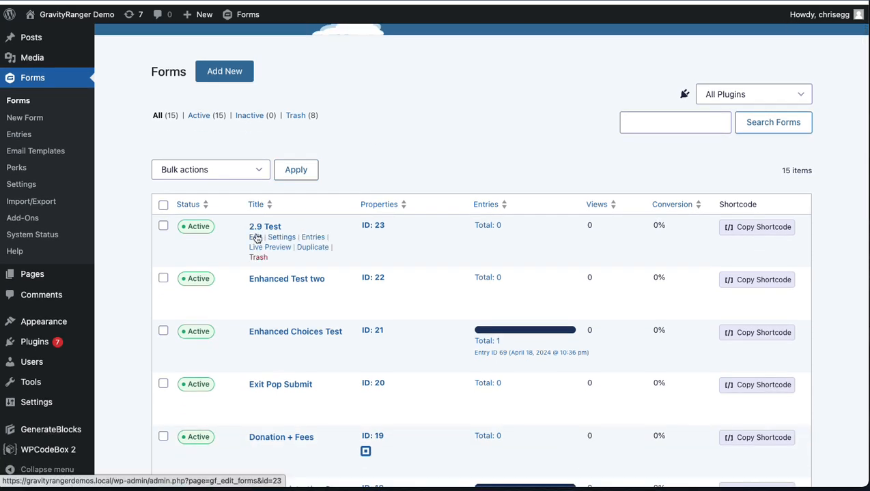
left_click(256, 237)
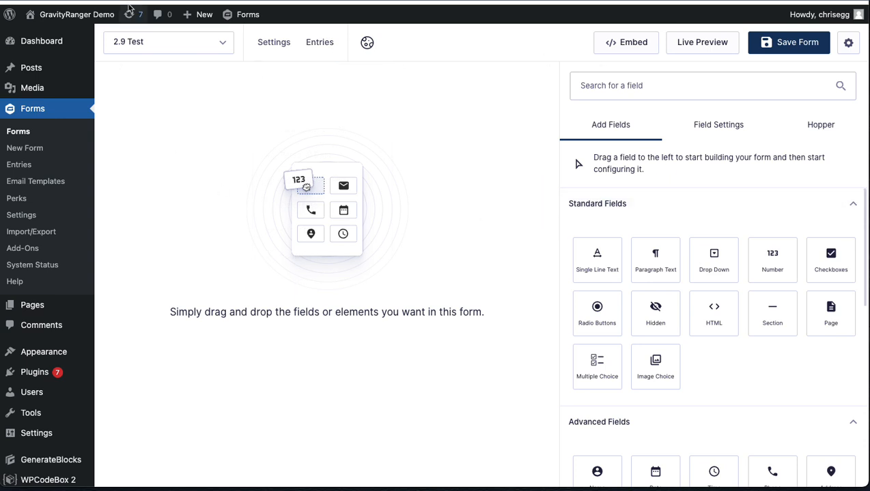
Step: Open the site's installed plugins in a new tab and deactivate the Gravity Hopper plugin
right_click(37, 374)
key("Escape")
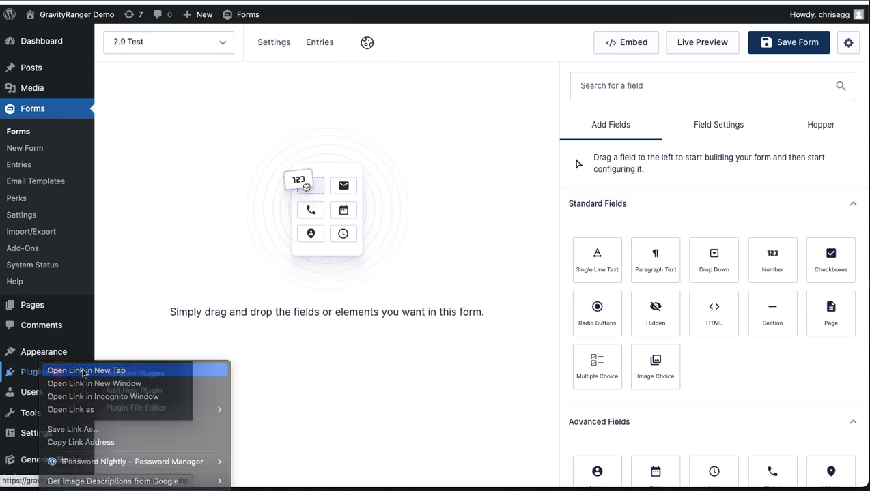
left_click(38, 372)
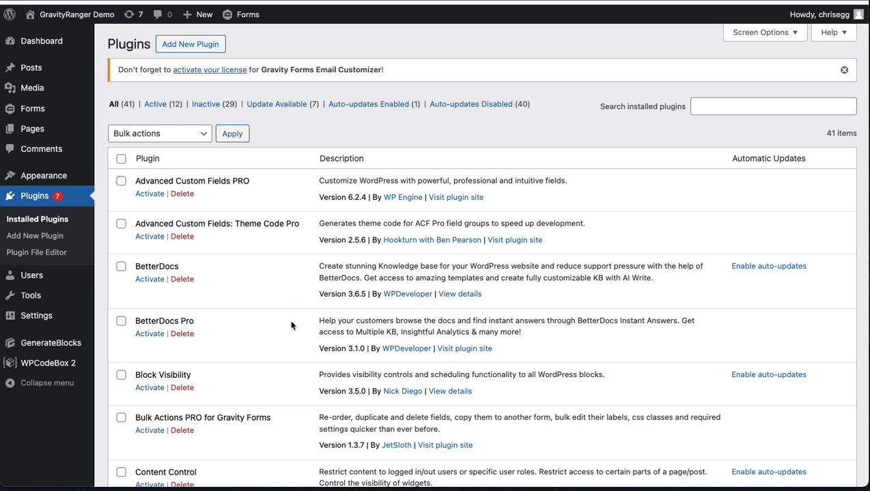
scroll(291, 326, "down", 5)
scroll(291, 325, "down", 15)
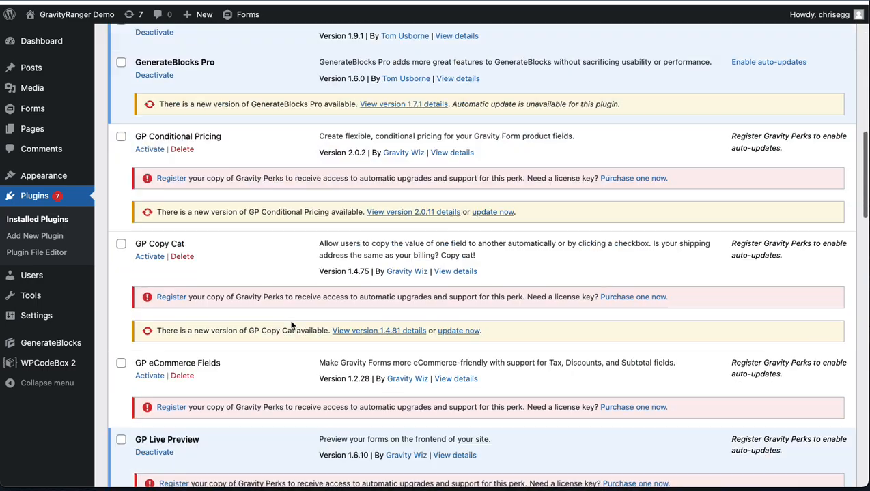
scroll(292, 326, "down", 4)
scroll(200, 324, "down", 4)
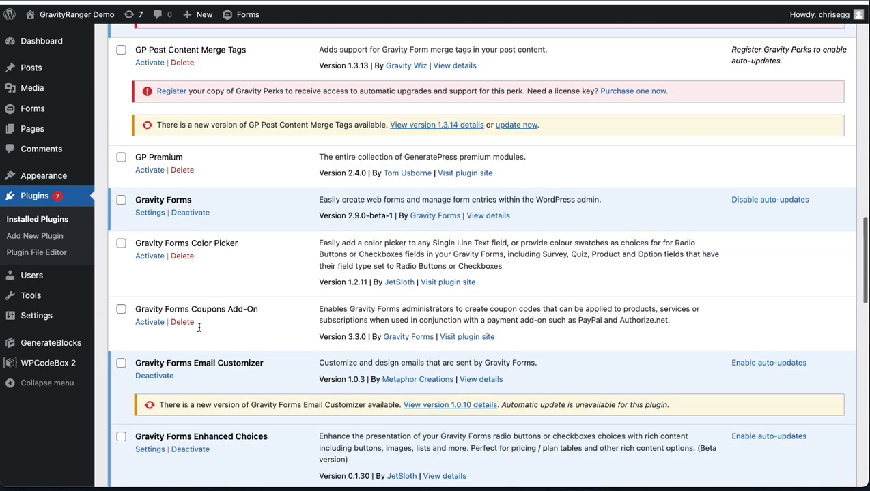
scroll(172, 348, "down", 12)
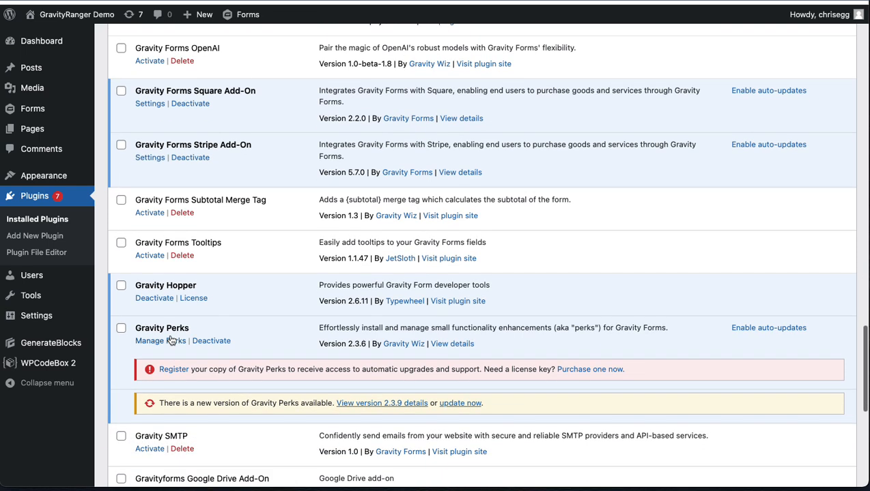
left_click(155, 299)
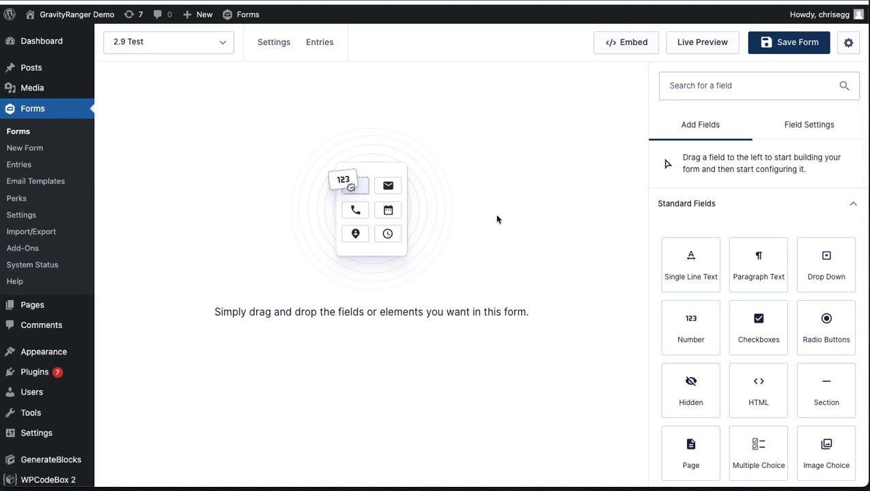
Step: Look through the available standard and pricing fields, and add a Single Line Text field to the empty 2.9 Test form
scroll(456, 233, "down", 2)
scroll(456, 233, "up", 2)
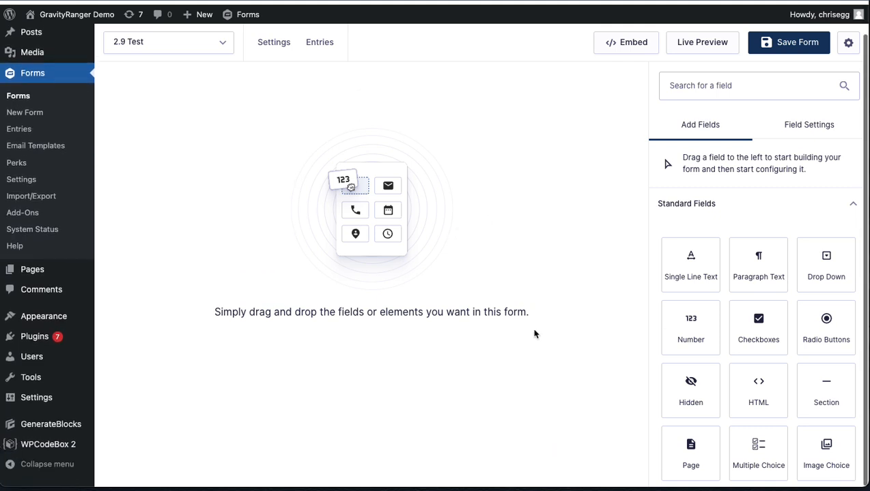
scroll(671, 315, "down", 8)
scroll(671, 314, "down", 4)
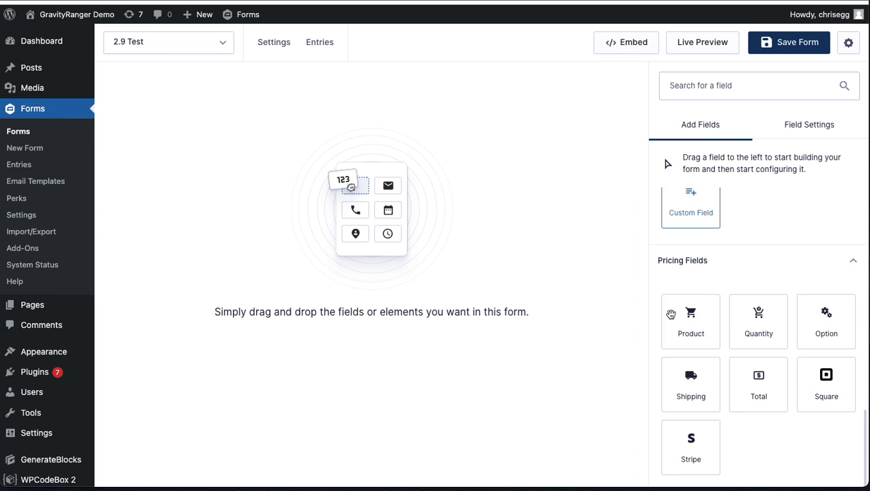
scroll(730, 237, "up", 12)
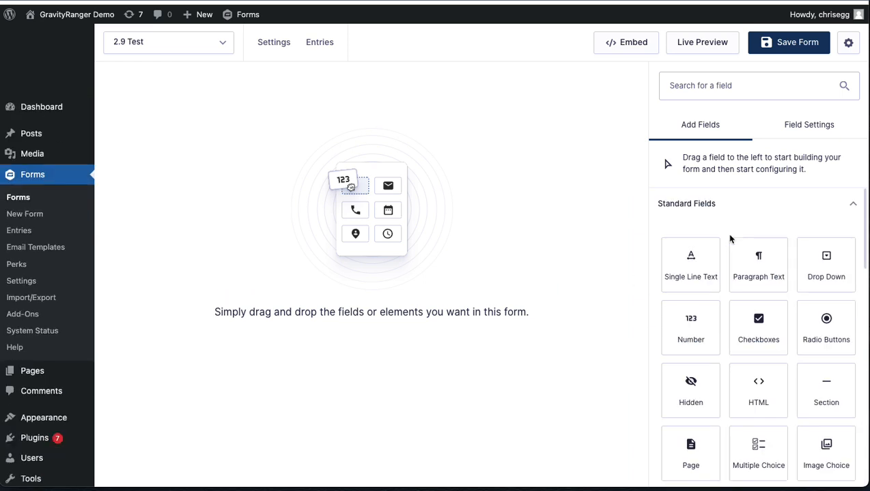
left_click(687, 275)
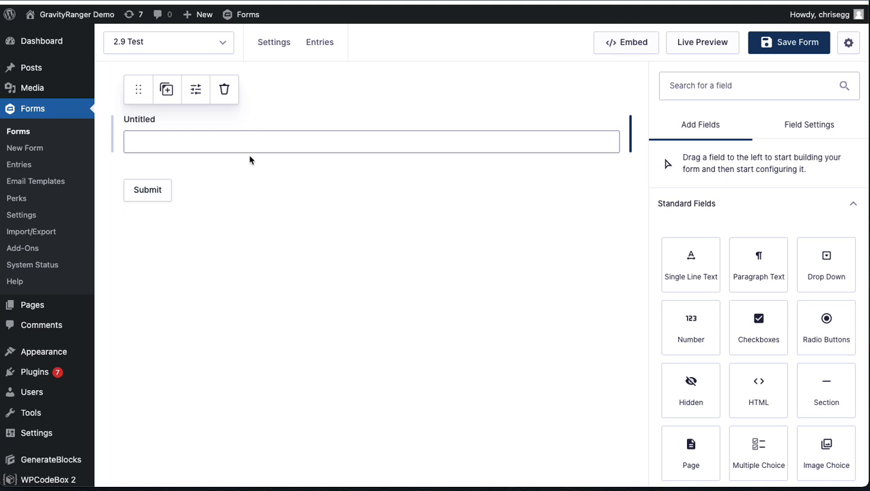
Step: View the live preview of the 2.9 Test form and return to the form editor
left_click(634, 42)
left_click(691, 43)
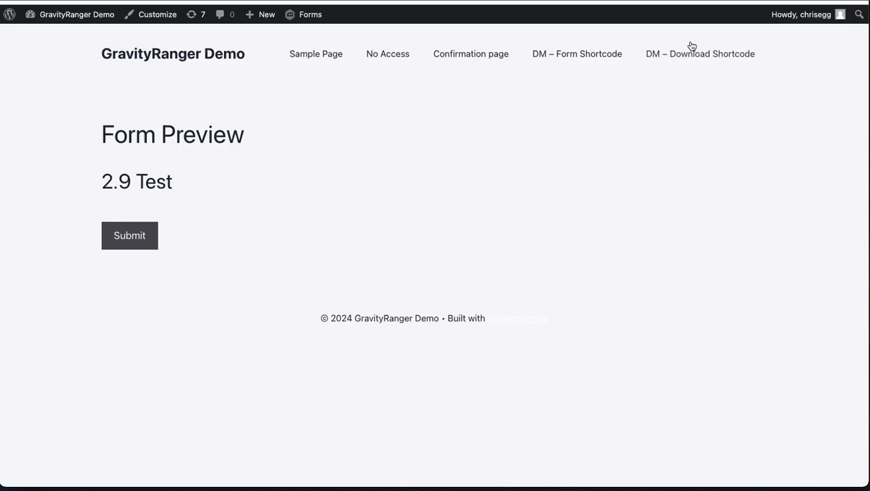
key("super+w")
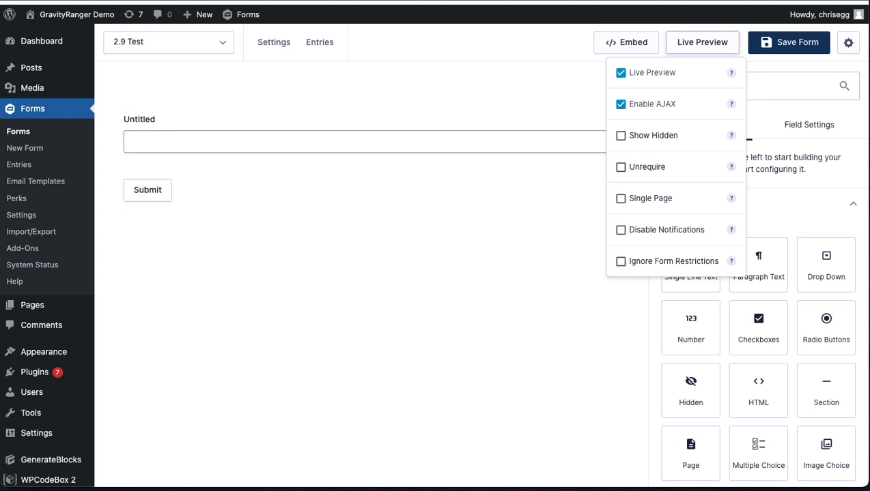
Step: Save the form, open its live preview on the site and focus the text field there
left_click(789, 42)
left_click(706, 43)
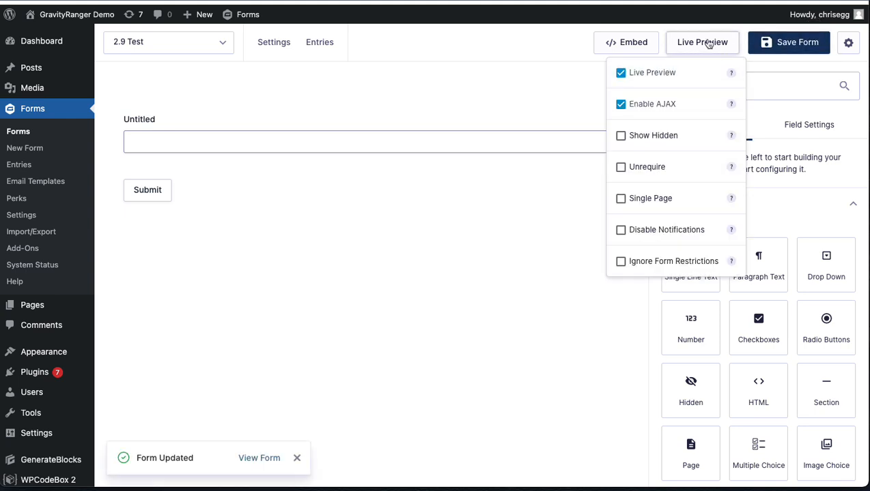
left_click(302, 241)
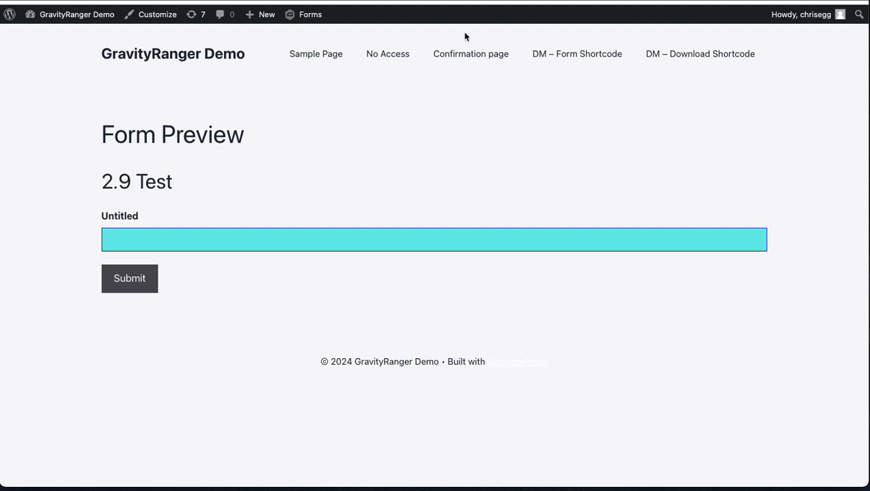
Step: Close the form preview and delete the Single Line Text field from the 2.9 Test form
key("super+w")
left_click(408, 128)
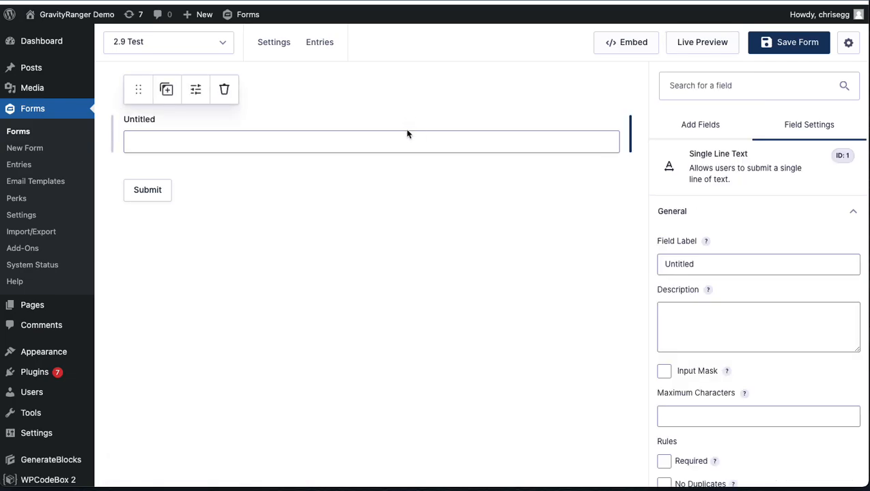
left_click(543, 146)
left_click(557, 144)
left_click(225, 91)
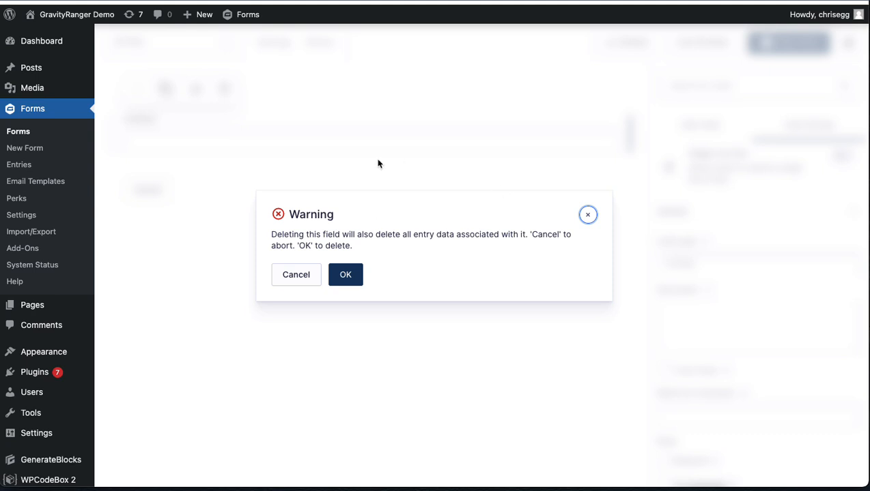
left_click(354, 275)
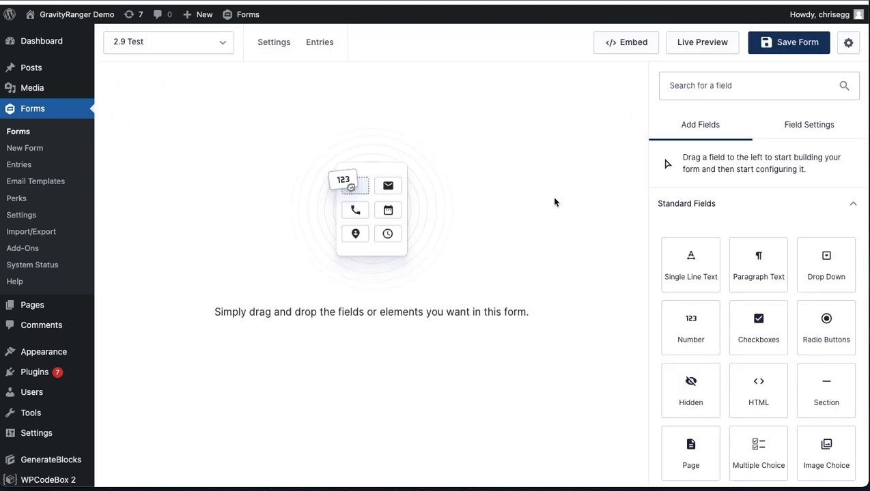
Step: Look through the standard and advanced fields, examining the new Multiple Choice and Image Choice field types
scroll(696, 210, "down", 1)
scroll(696, 218, "down", 3)
scroll(692, 200, "up", 1)
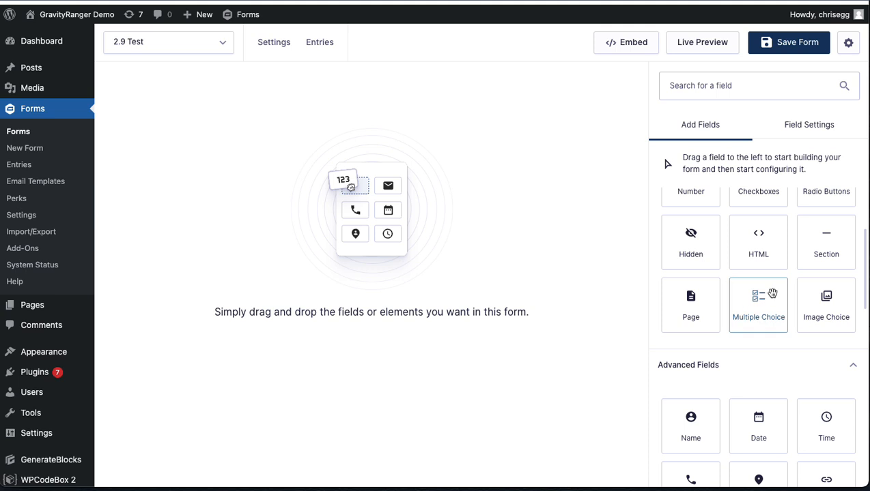
scroll(790, 283, "up", 2)
scroll(723, 205, "down", 3)
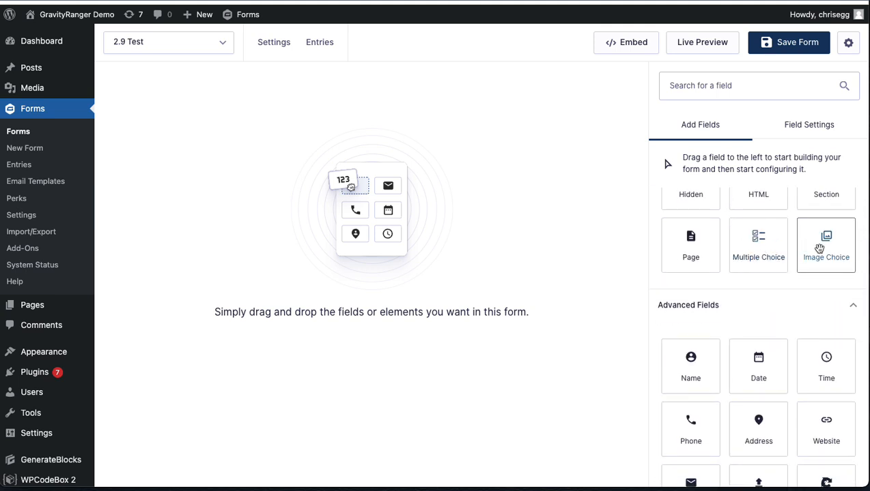
scroll(781, 259, "up", 1)
scroll(781, 259, "up", 3)
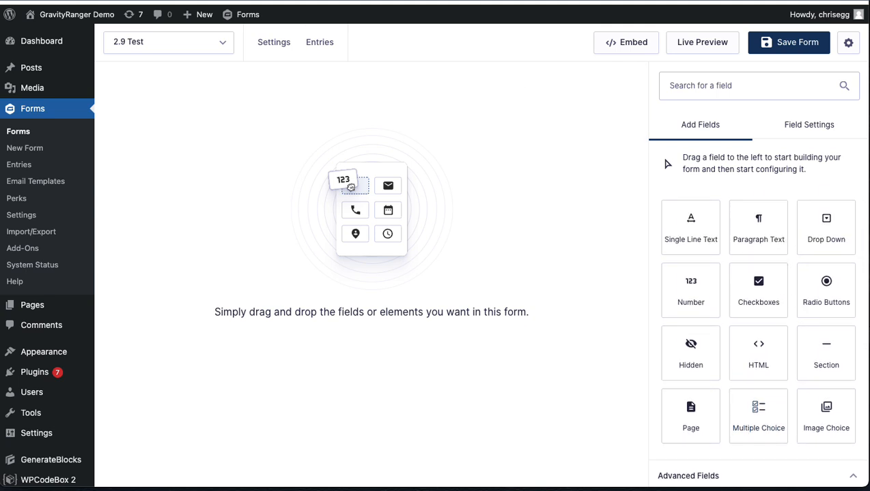
Step: Switch to the Gravity Forms 2.9 release article and read its New Features section on the Multiple Choice Field
left_click(655, 1)
scroll(445, 330, "down", 4)
scroll(445, 330, "down", 5)
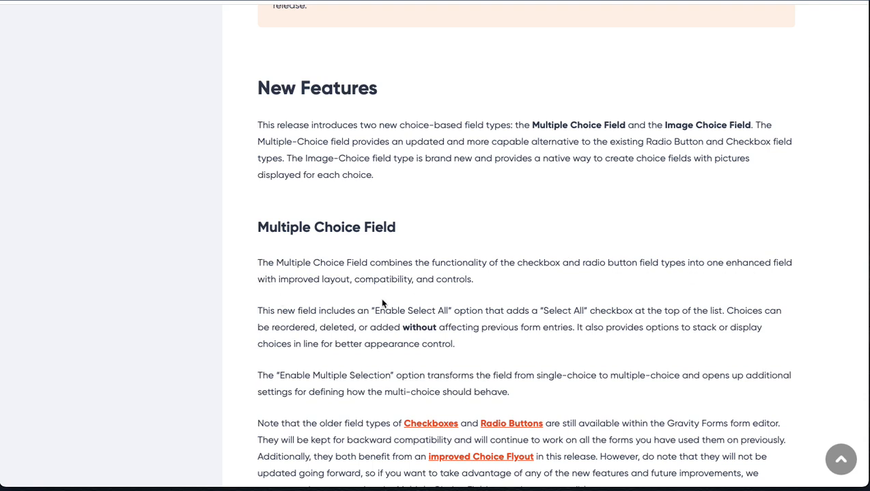
scroll(522, 290, "down", 2)
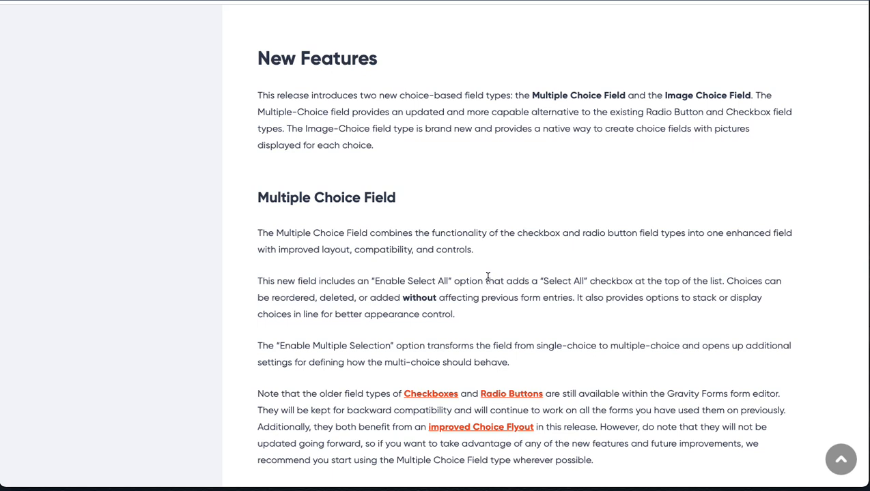
scroll(501, 293, "down", 1)
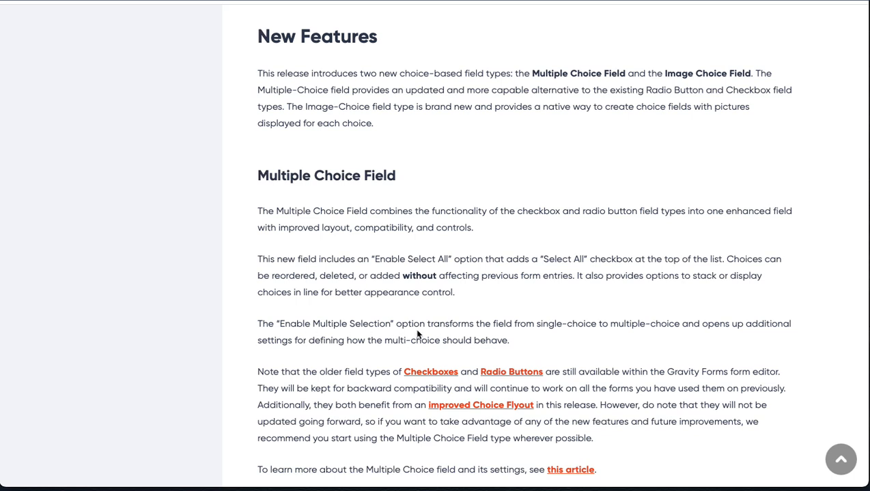
scroll(520, 372, "down", 2)
scroll(520, 374, "down", 2)
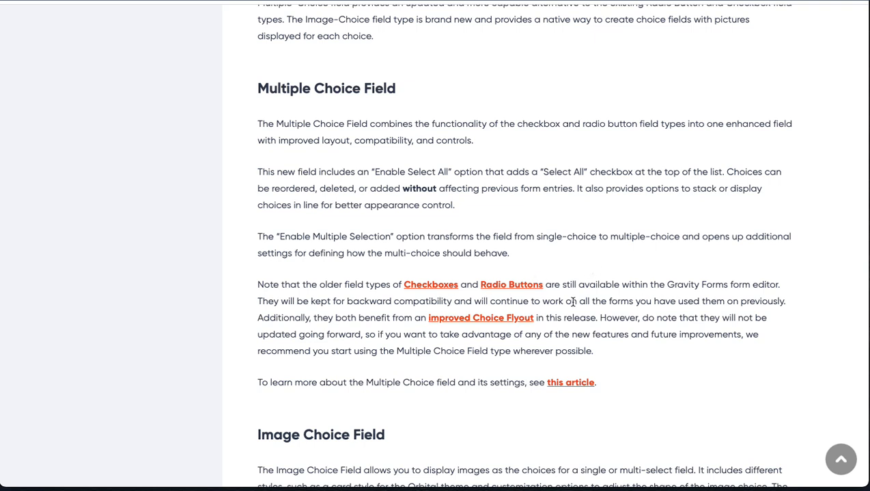
scroll(572, 301, "up", 2)
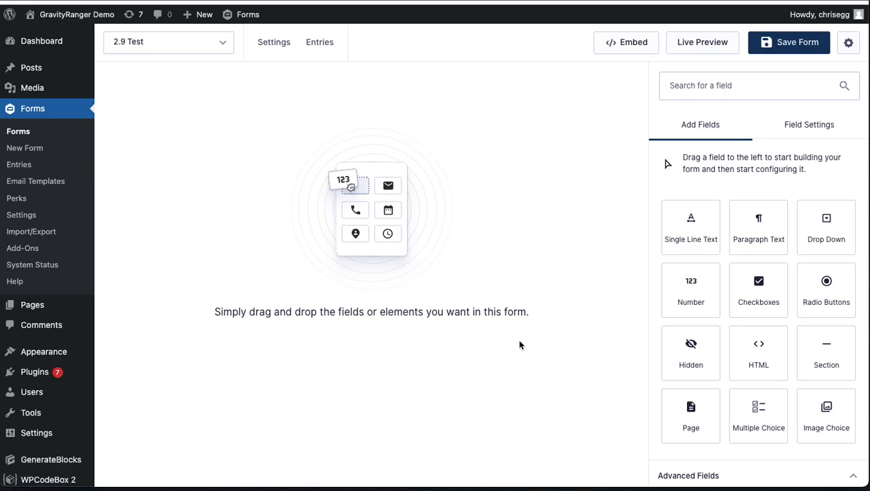
Step: Return to the form editor, add a Multiple Choice field to the 2.9 Test form and save the form
left_click(761, 420)
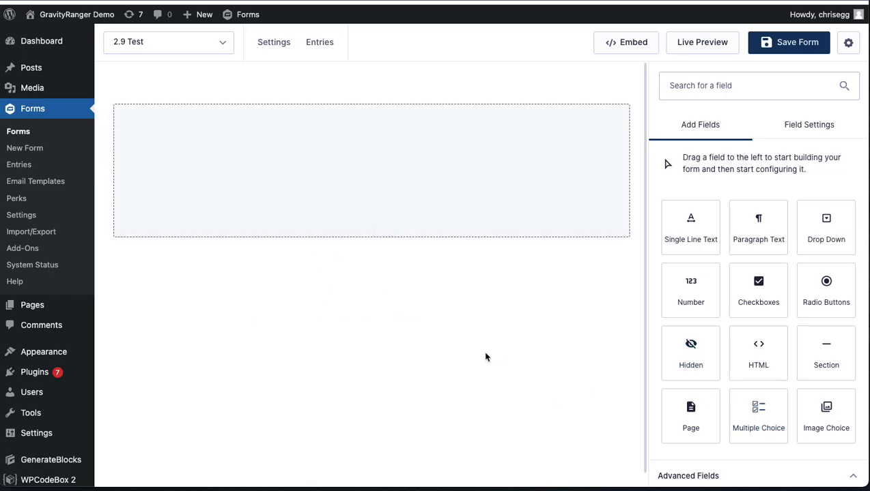
scroll(439, 305, "down", 1)
scroll(439, 305, "up", 1)
left_click(414, 240)
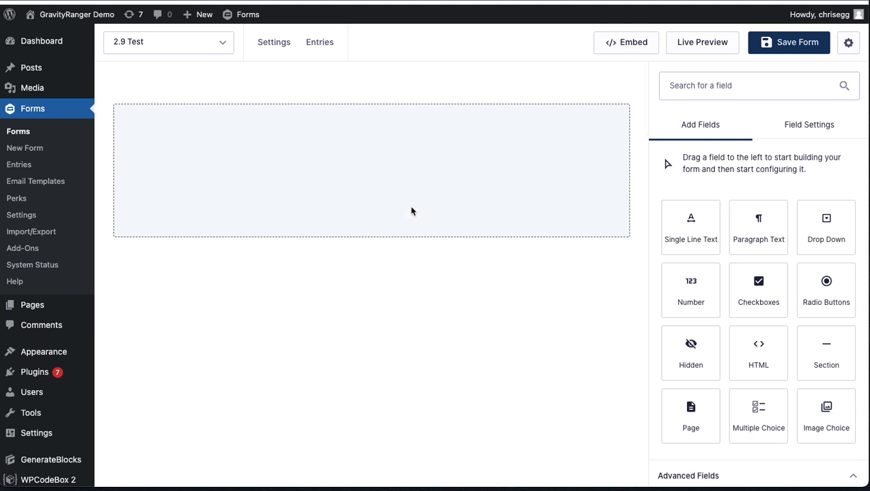
left_click(774, 399)
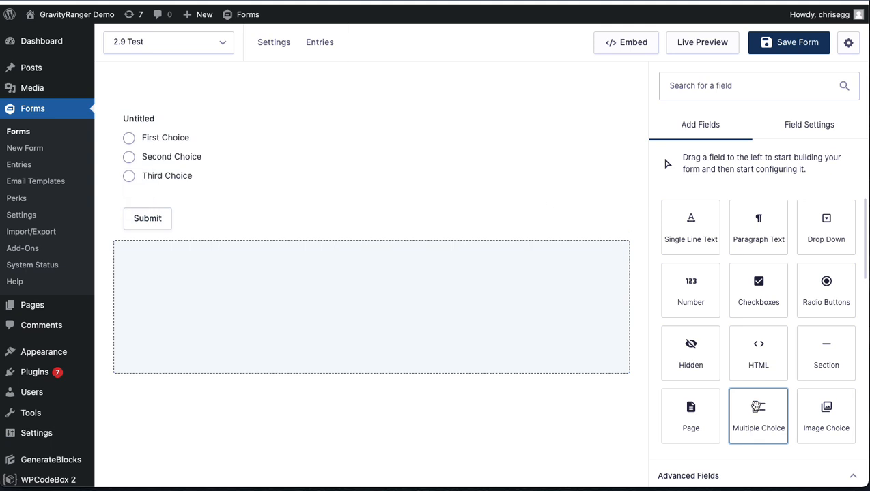
left_click(481, 190)
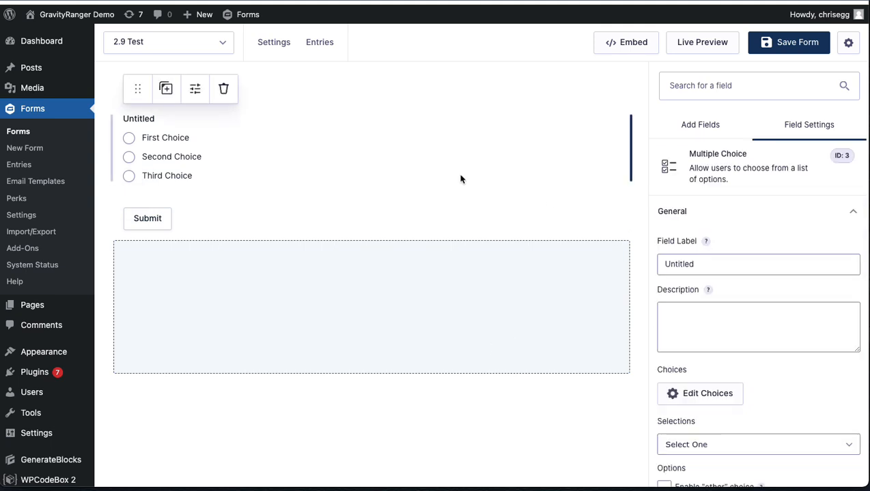
left_click(453, 198)
left_click(413, 175)
left_click(590, 276)
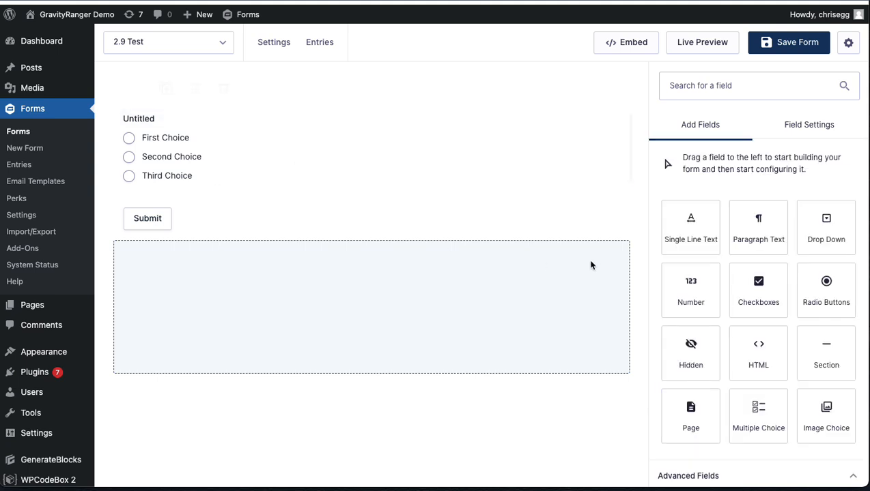
left_click(776, 49)
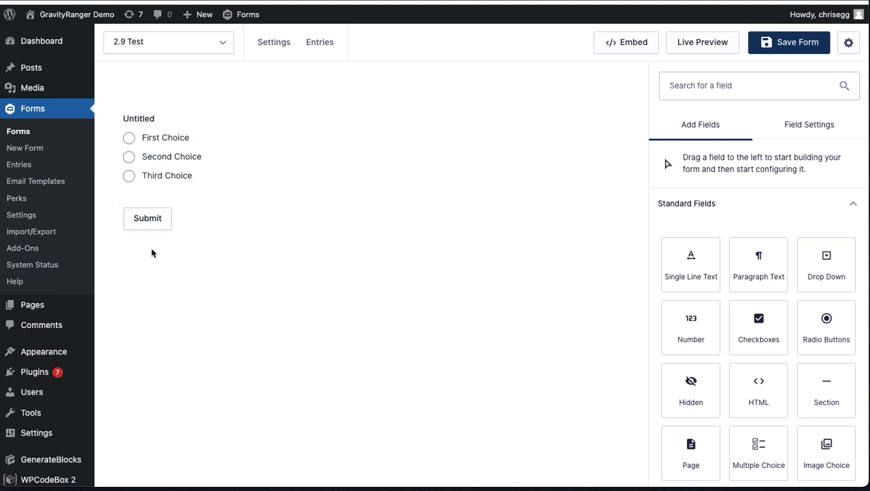
Step: Open the Multiple Choice field's choices for editing, and try expanding and collapsing the choices flyout
left_click(237, 165)
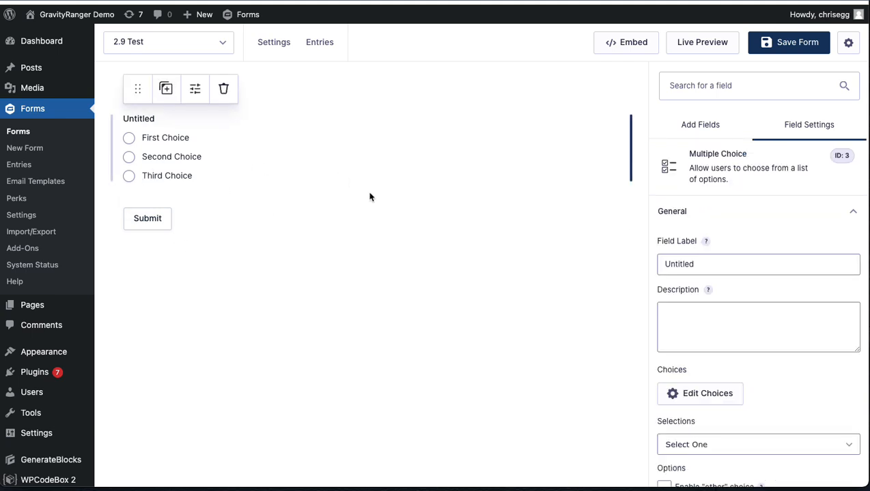
scroll(753, 295, "down", 1)
scroll(753, 295, "down", 2)
scroll(683, 248, "up", 3)
scroll(683, 248, "down", 3)
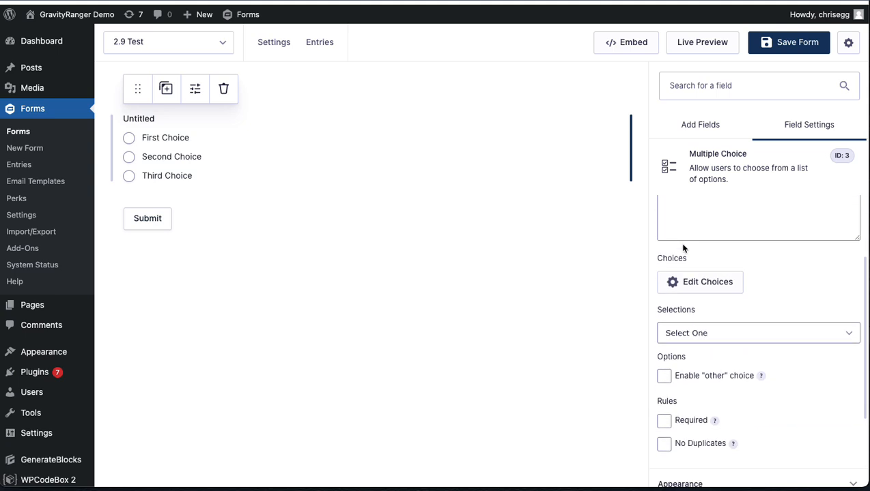
left_click(704, 255)
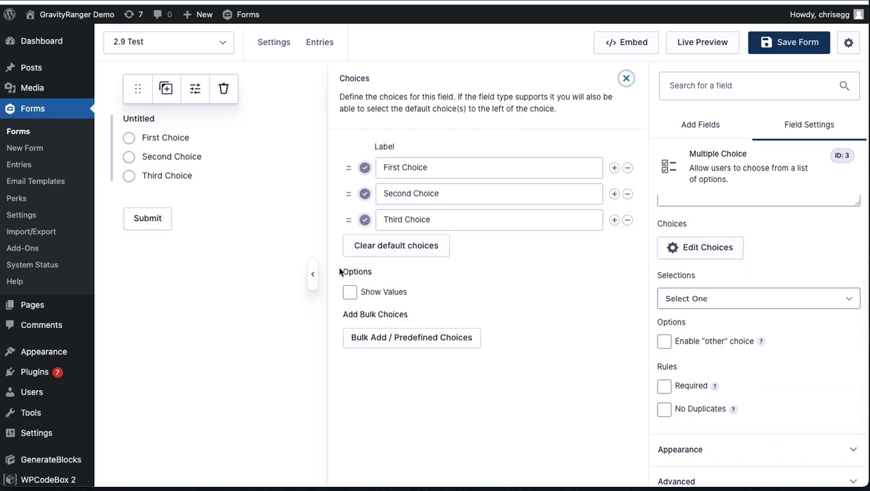
left_click(312, 275)
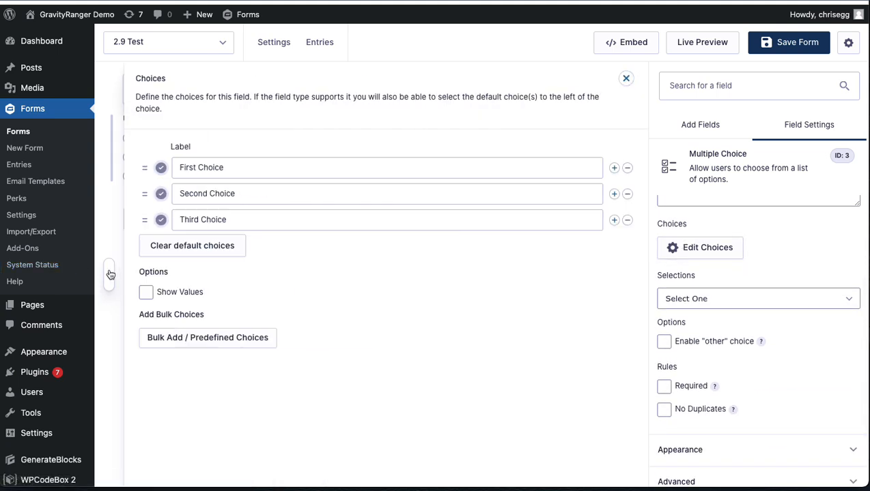
left_click(107, 274)
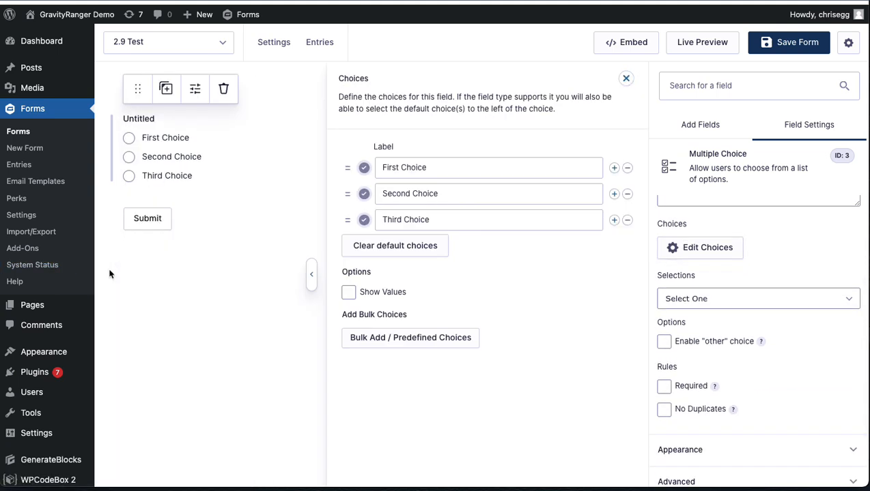
Step: Try marking different choices of the Multiple Choice field as the default, and clear the default choices
left_click(401, 253)
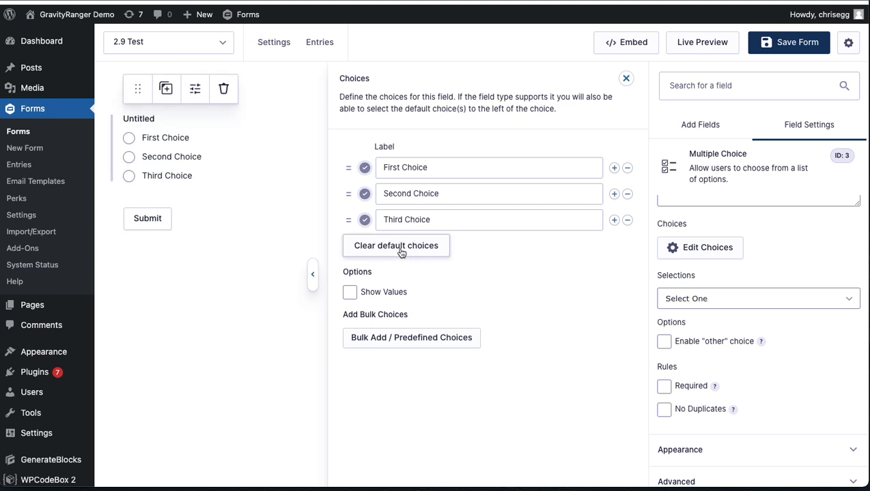
left_click(363, 169)
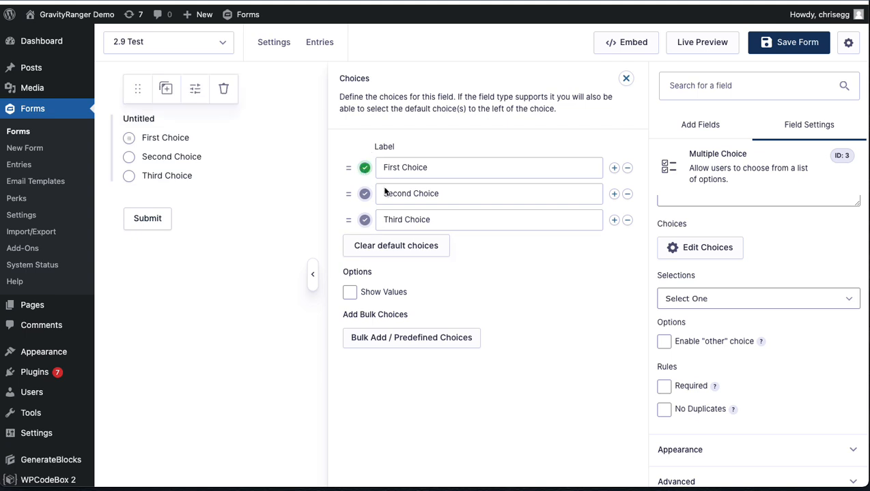
left_click(365, 220)
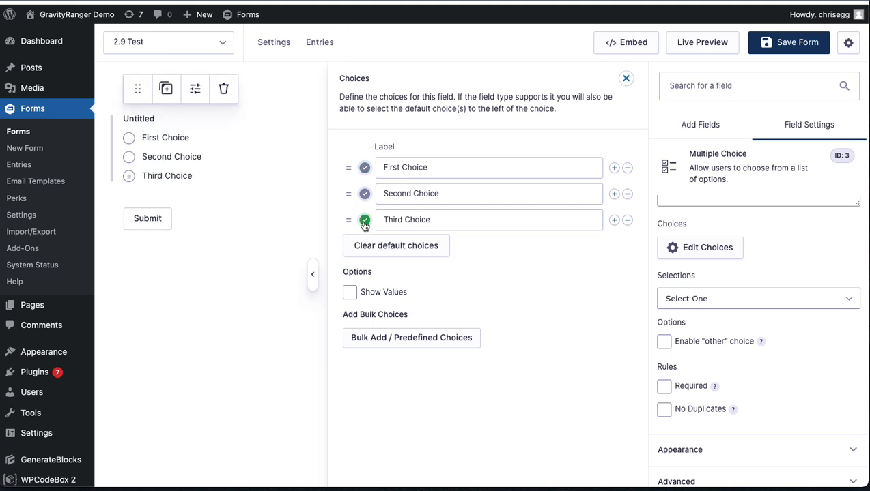
left_click(365, 194)
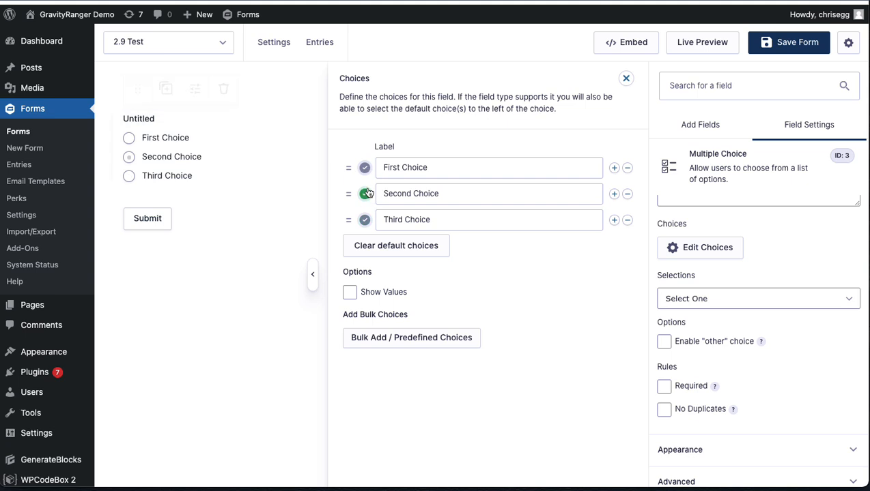
left_click(383, 245)
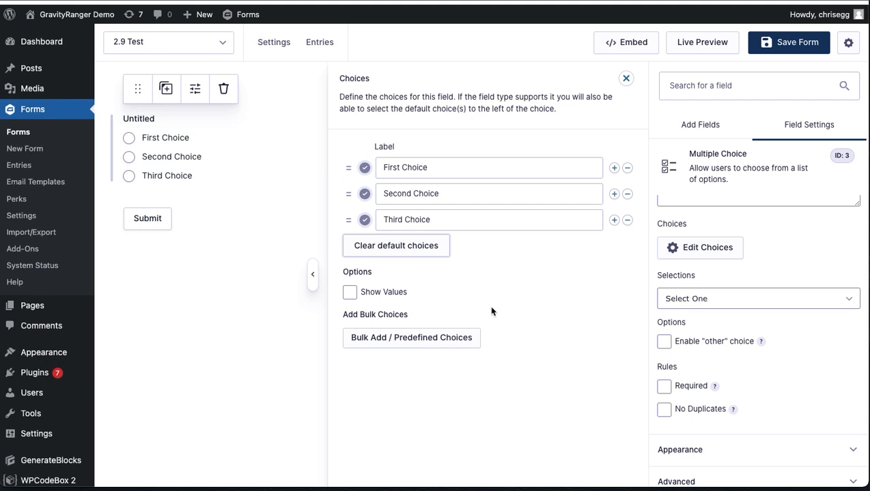
Step: Mark Second Choice as the default and delete it, and add a blank choice after Third Choice
left_click(364, 193)
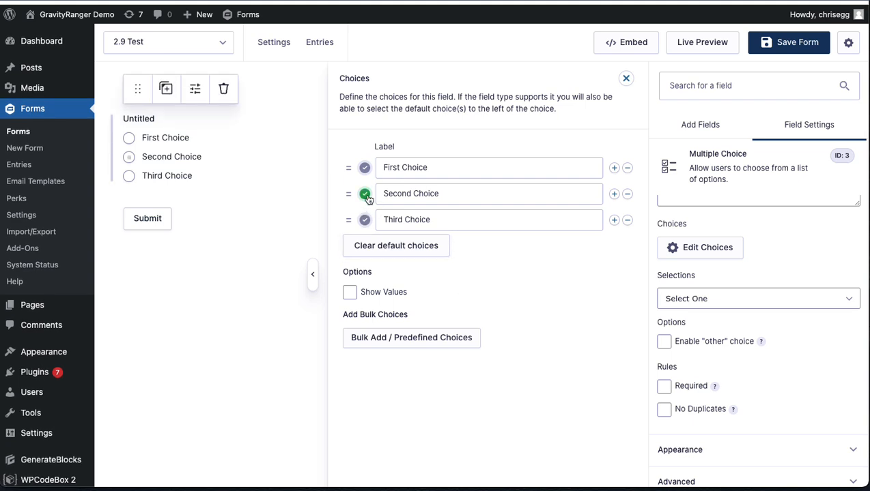
left_click(627, 194)
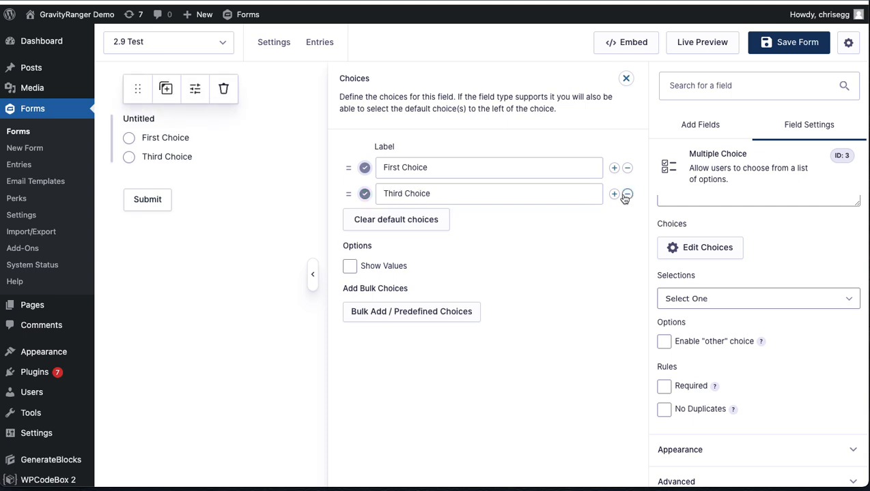
left_click(613, 194)
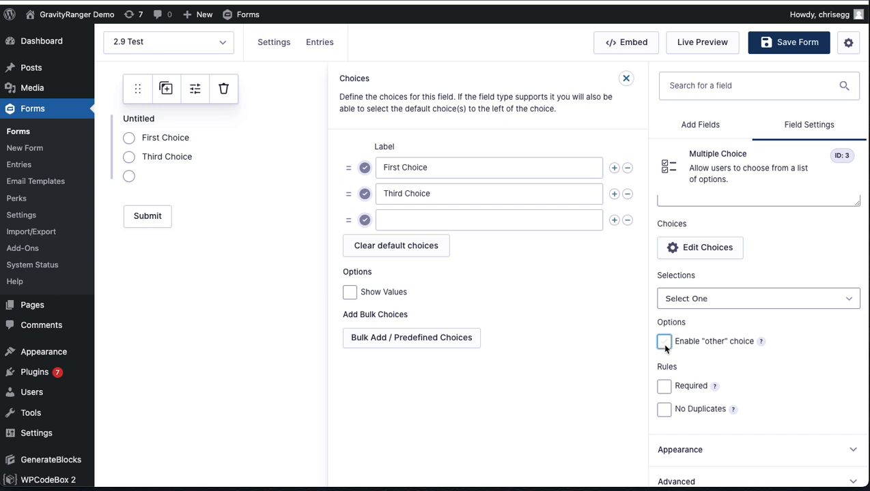
Step: Examine the selection modes available for the Multiple Choice field
left_click(709, 301)
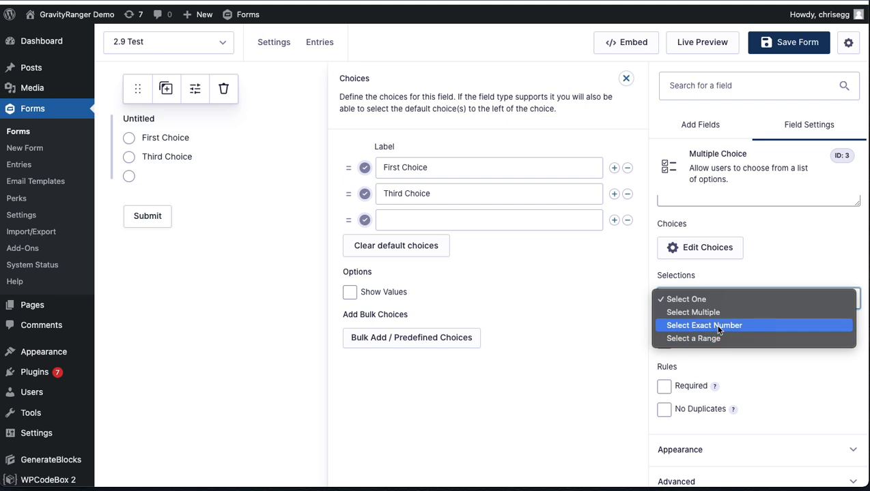
left_click(590, 308)
left_click(700, 298)
left_click(610, 322)
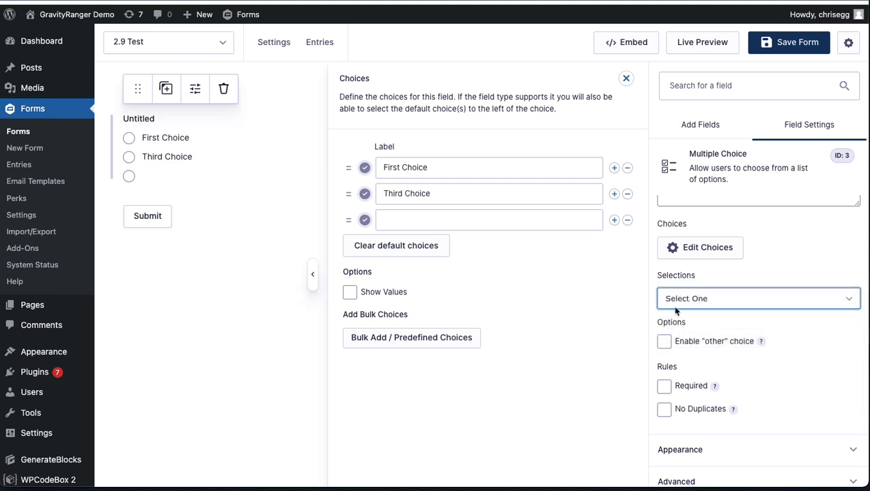
left_click(690, 300)
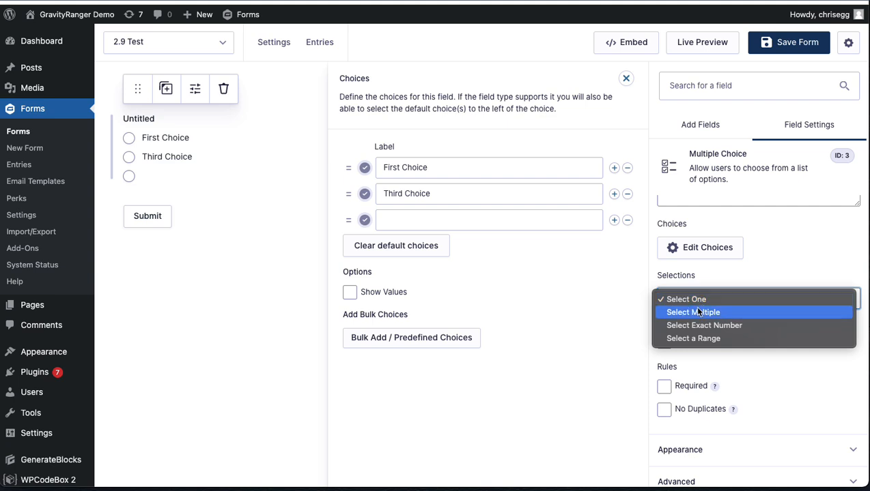
left_click(798, 274)
left_click(702, 304)
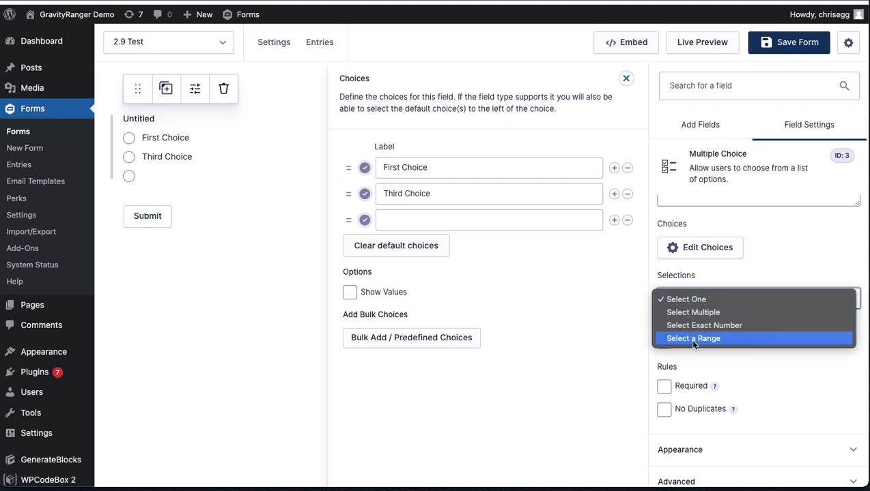
left_click(691, 299)
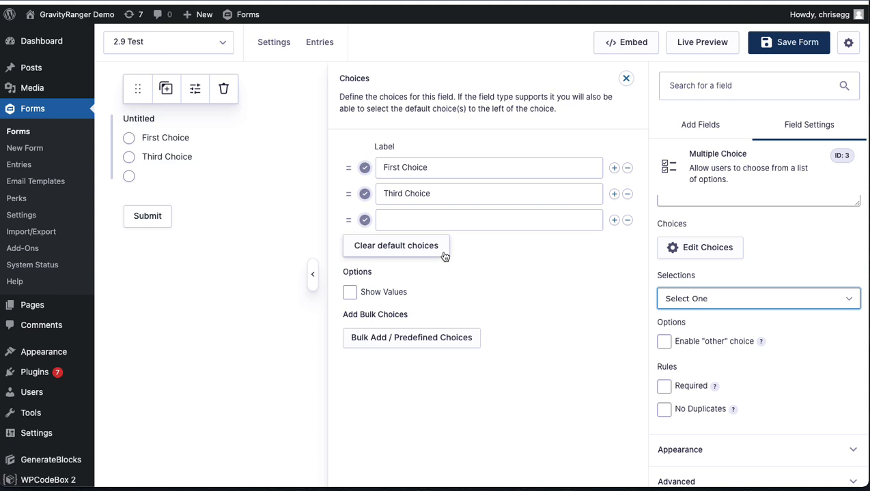
Step: Try the Select Multiple mode for the Multiple Choice field's selections
left_click(756, 298)
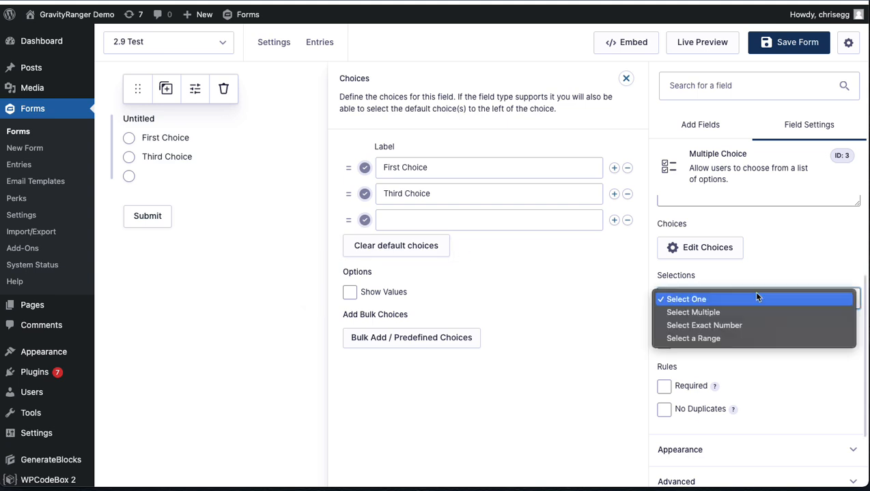
left_click(693, 312)
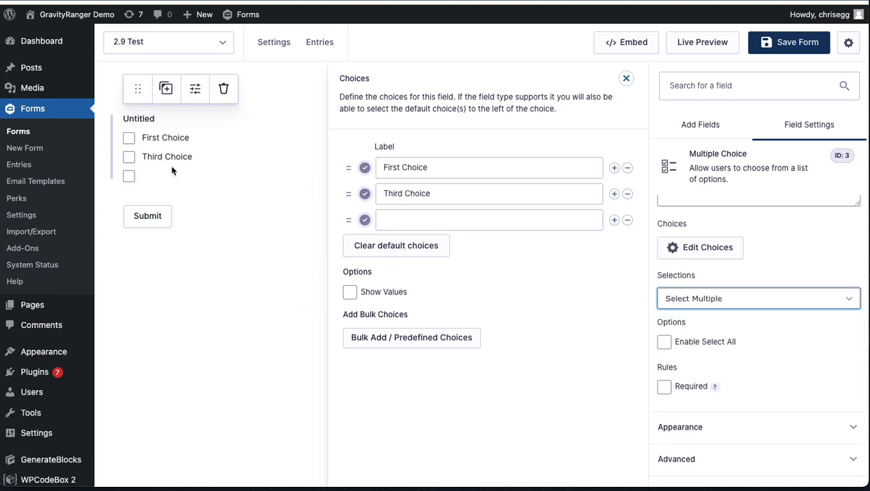
left_click(130, 138)
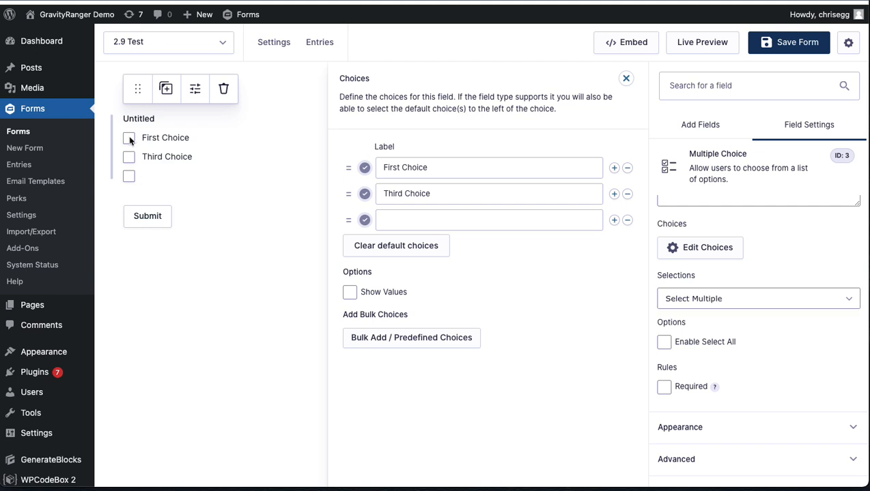
Step: Try the Select Exact Number mode with a required number of 2 selections, and clear the number
left_click(690, 303)
left_click(698, 311)
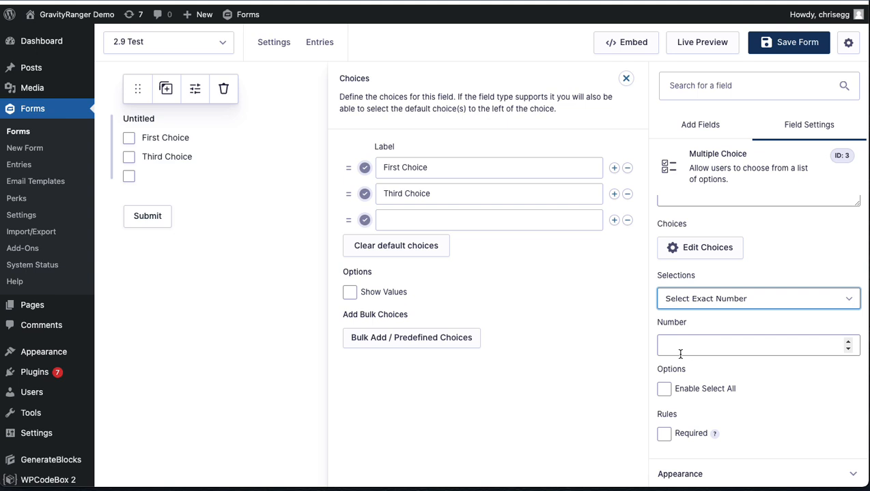
left_click(403, 220)
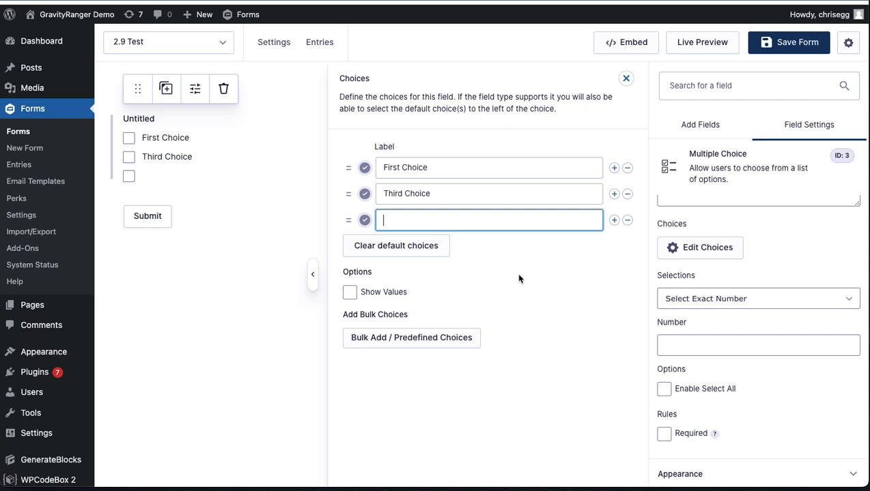
left_click(703, 347)
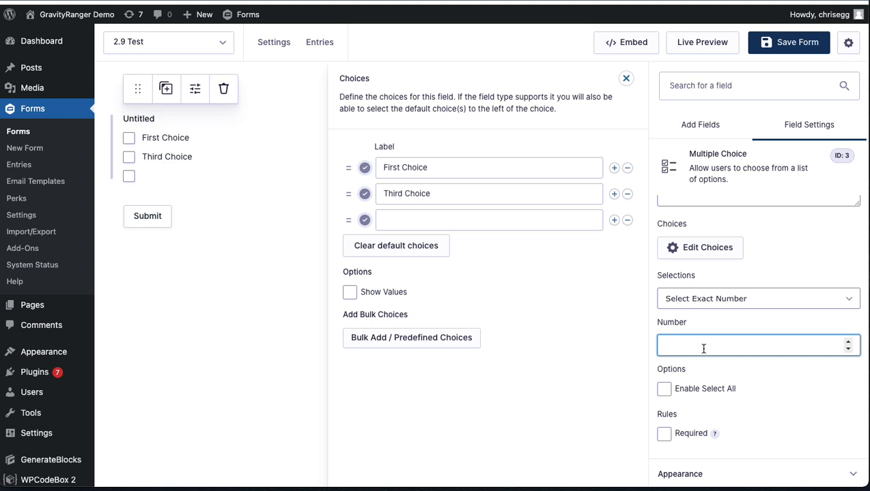
type("2")
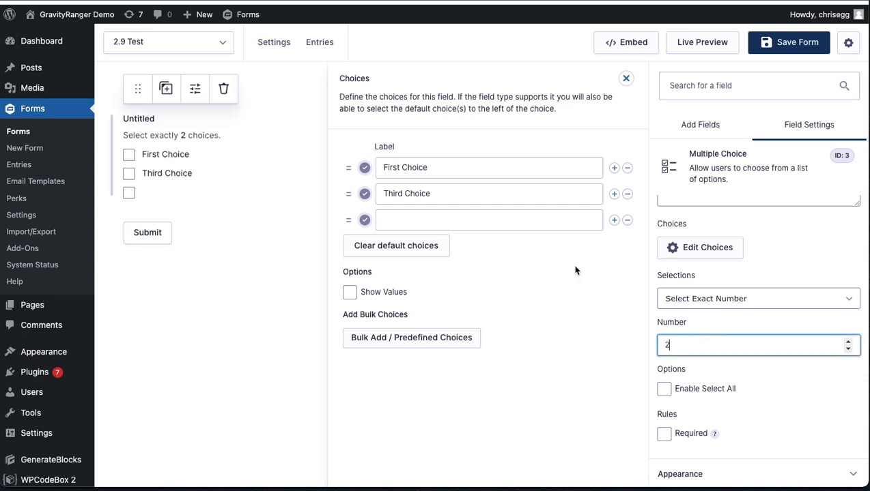
left_click_drag(130, 135, 239, 144)
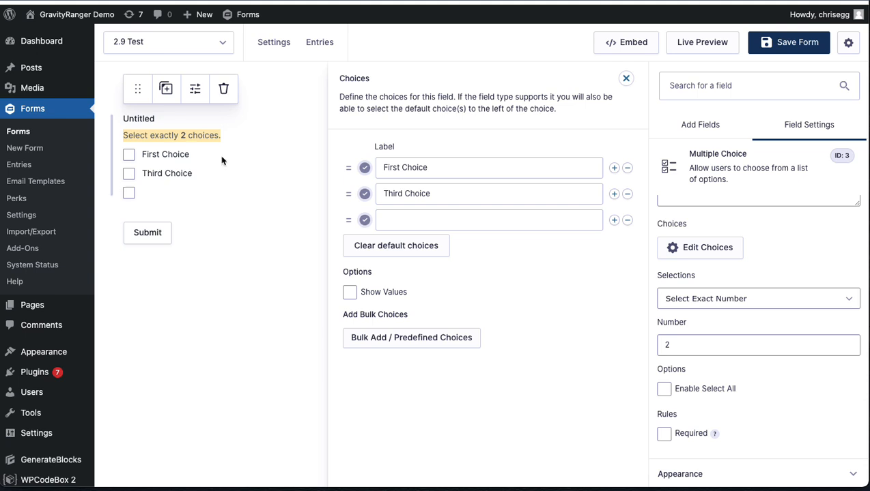
left_click(681, 344)
key("BackSpace")
Step: Try the Select a Range mode with a minimum of 1 and a maximum of 3 selections
left_click(707, 300)
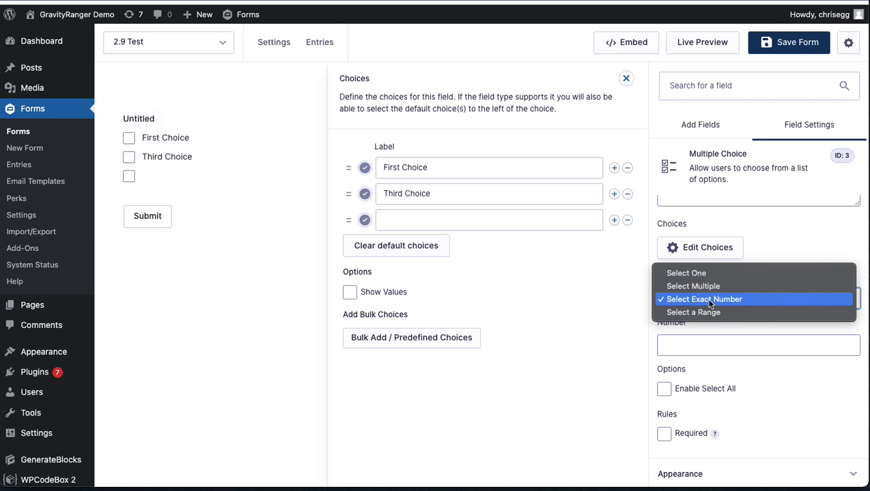
left_click(713, 314)
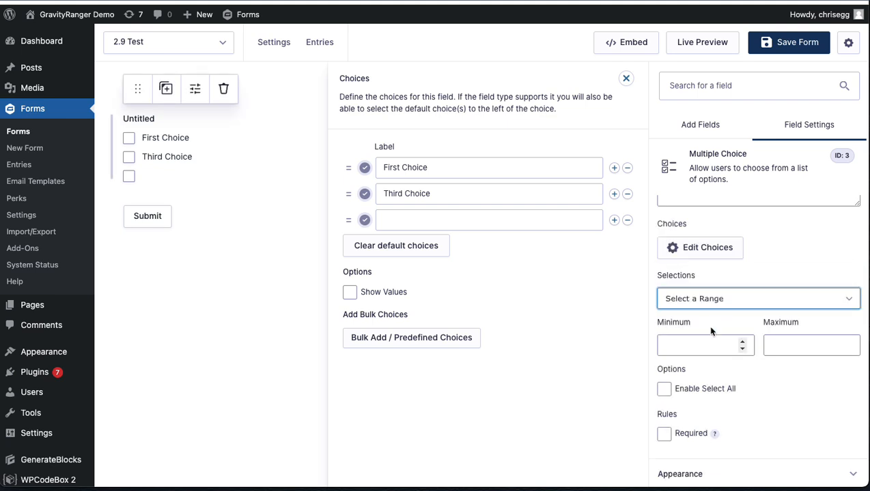
left_click(690, 346)
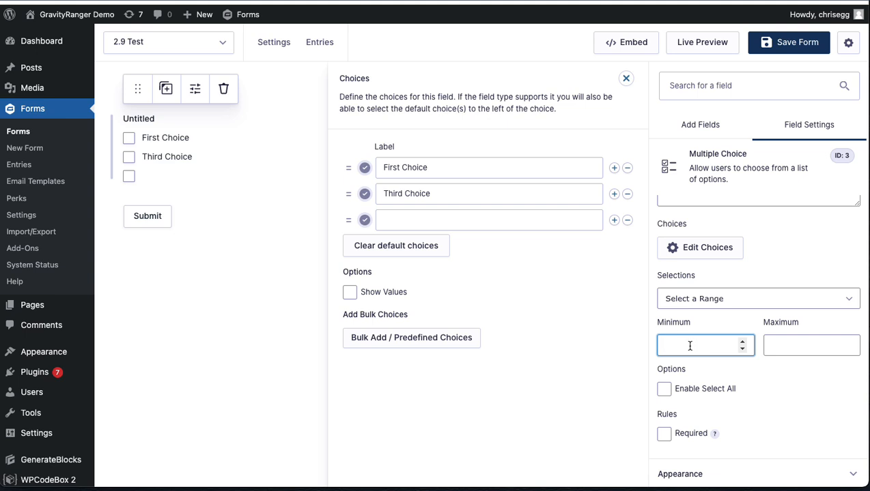
left_click(784, 339)
type("3")
left_click(775, 385)
left_click_drag(123, 134, 247, 132)
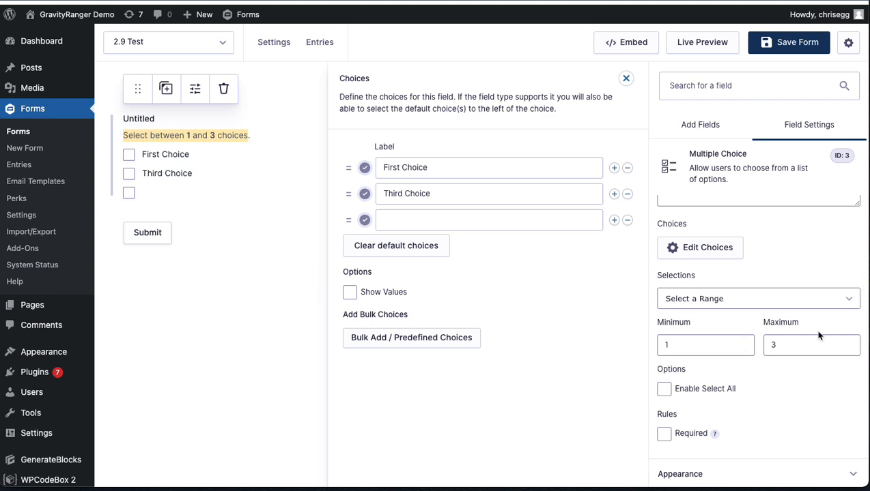
Step: Switch the field's selections back to Select One, and set them to Select Exact Number without entering a number
left_click(707, 304)
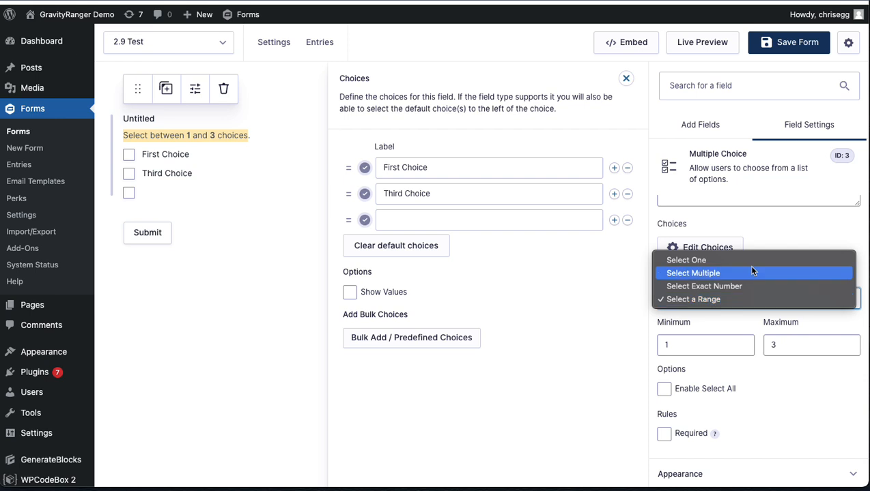
left_click(691, 260)
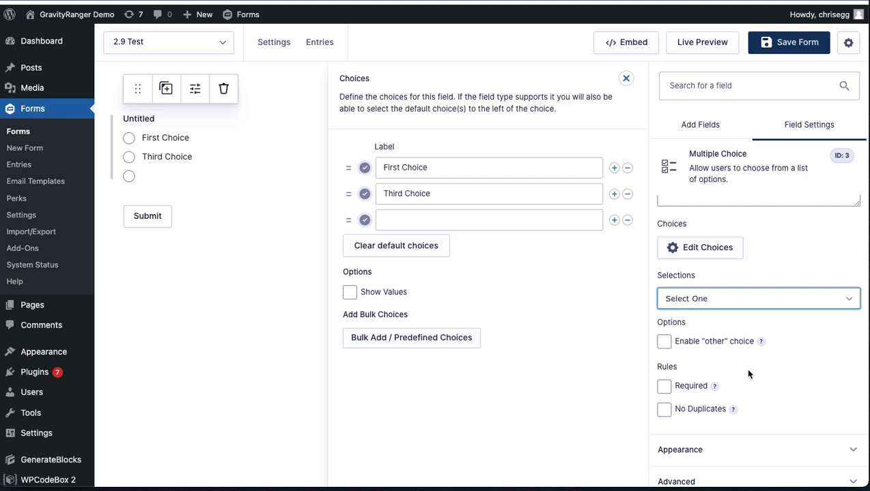
left_click(724, 299)
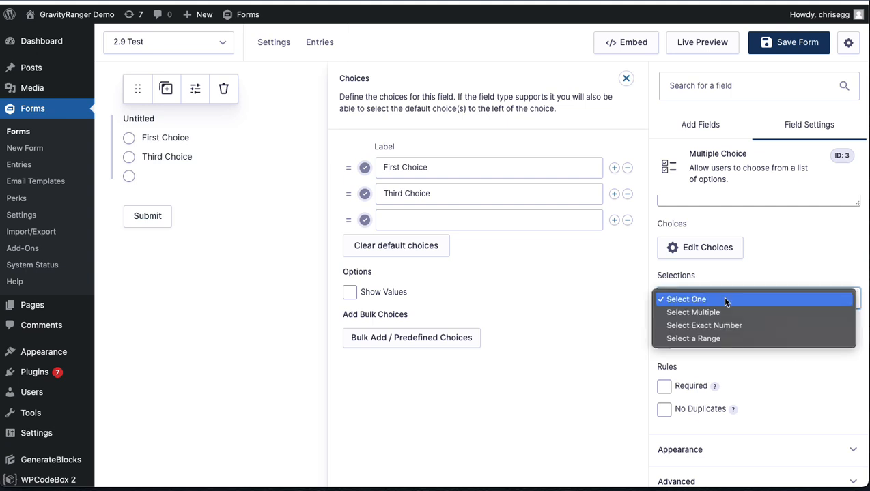
left_click(728, 325)
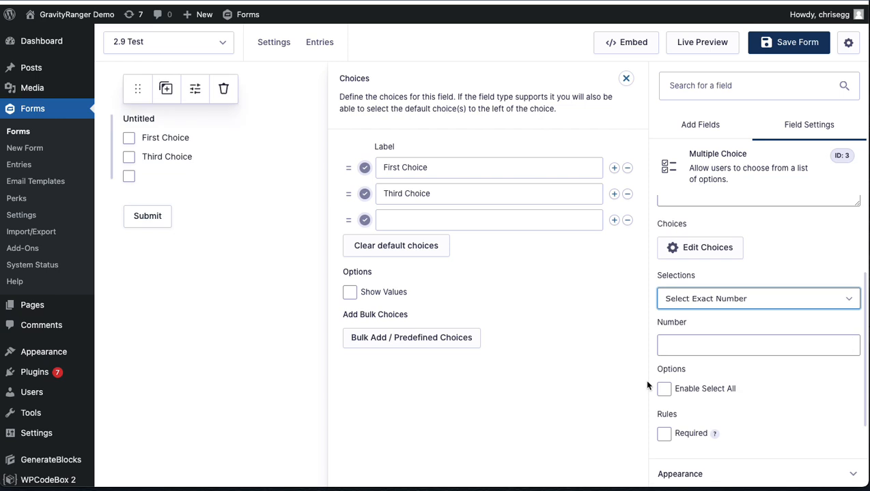
left_click(690, 346)
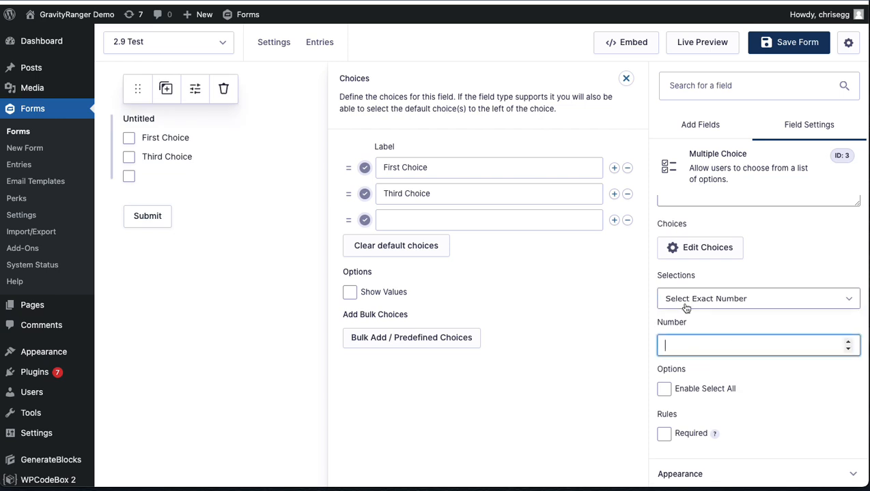
left_click(687, 305)
left_click(722, 335)
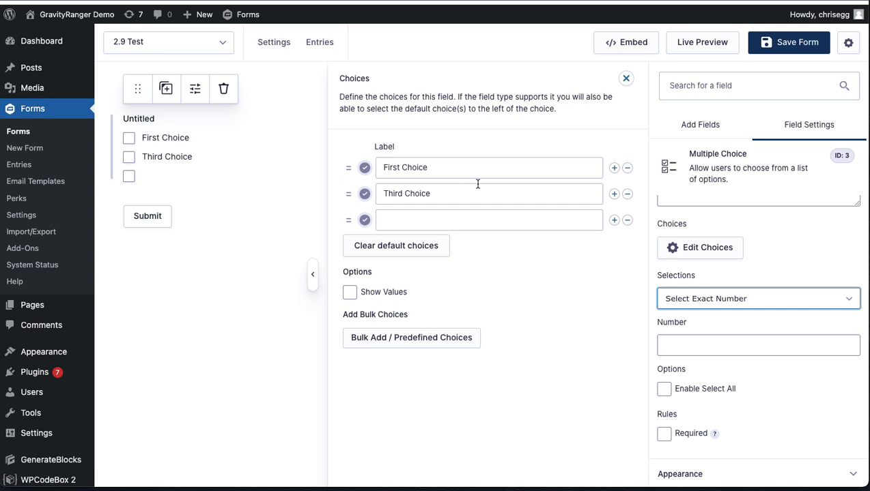
Step: Relabel the three choices of the Multiple Choice field as Standard, VIP and VIP PLus
left_click(398, 219)
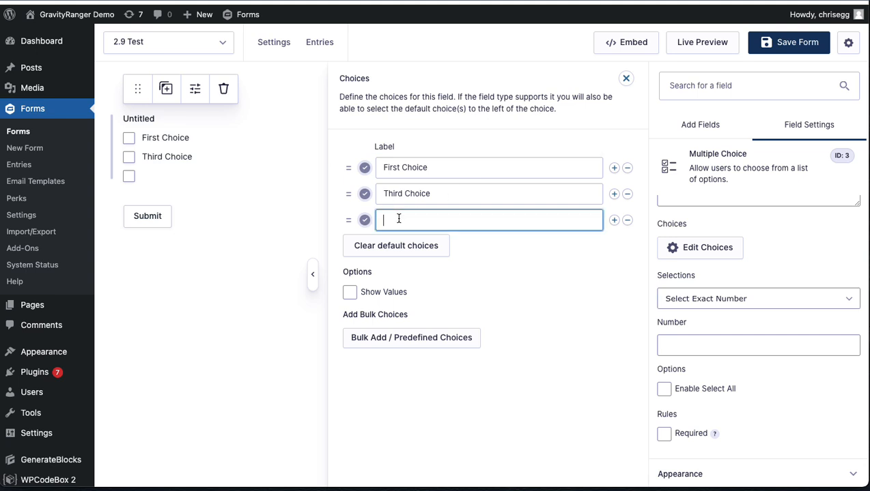
triple_click(398, 169)
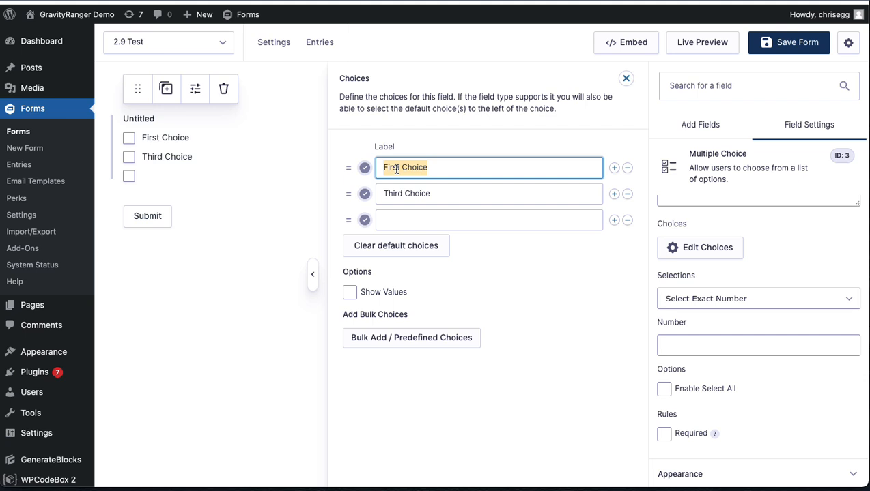
type("Star")
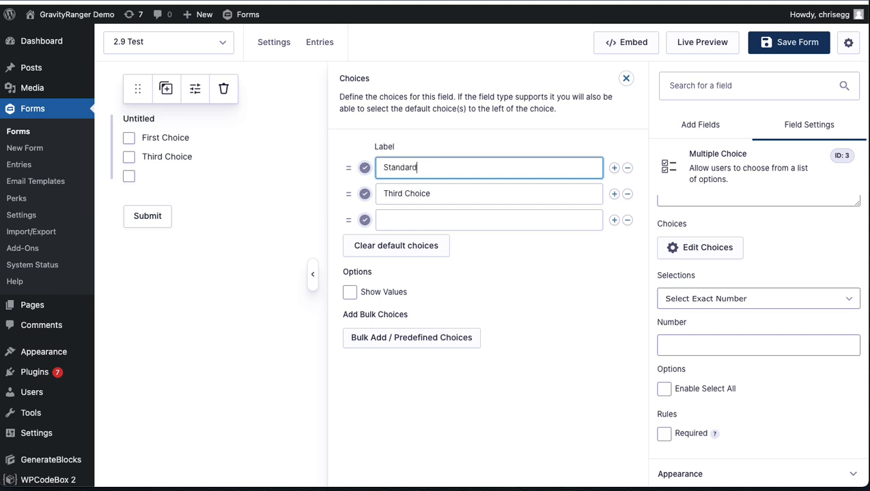
triple_click(413, 198)
type("VIP")
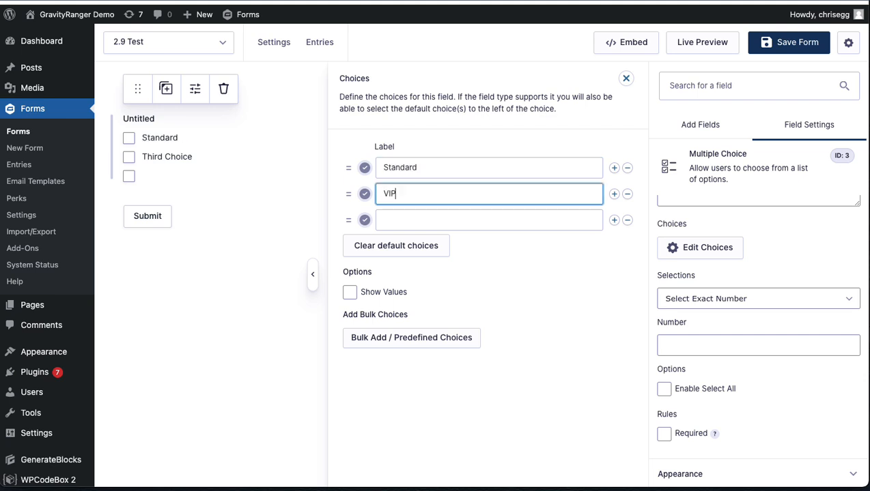
left_click(429, 221)
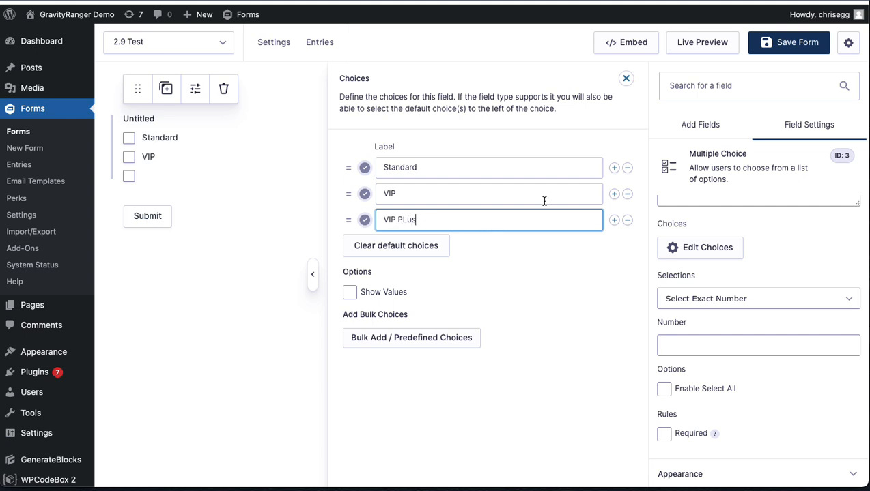
left_click(591, 169)
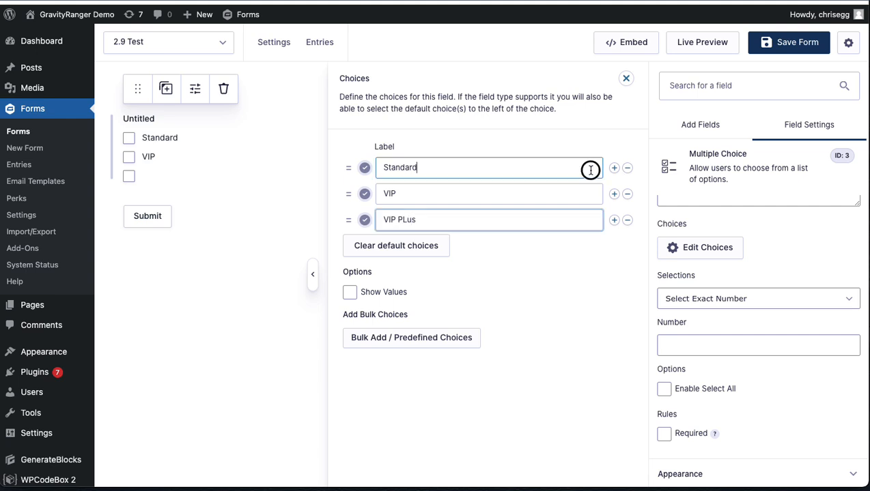
left_click(573, 194)
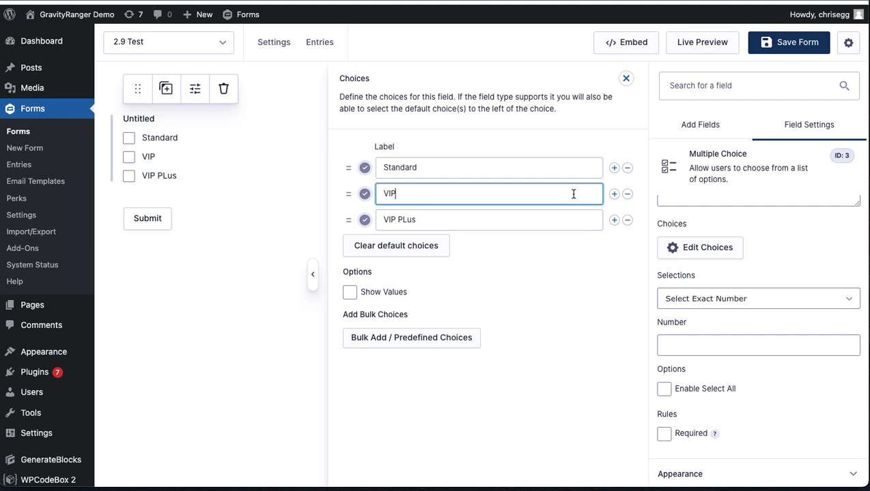
double_click(470, 226)
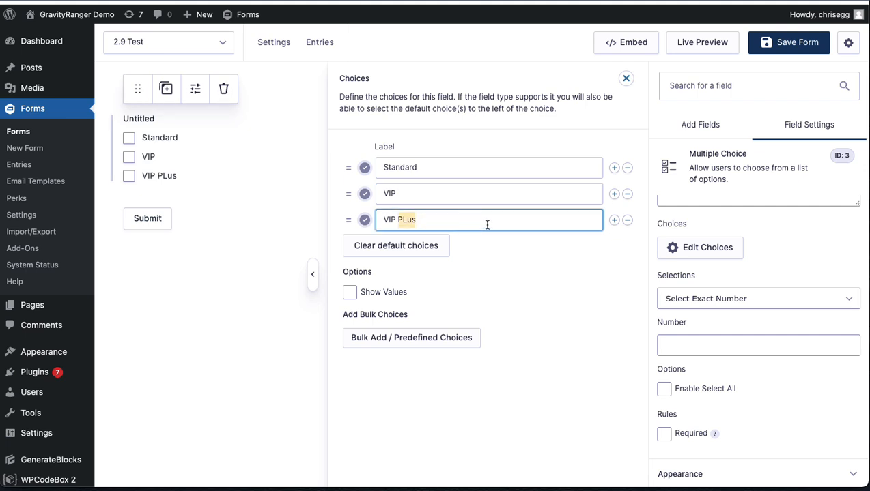
left_click(607, 232)
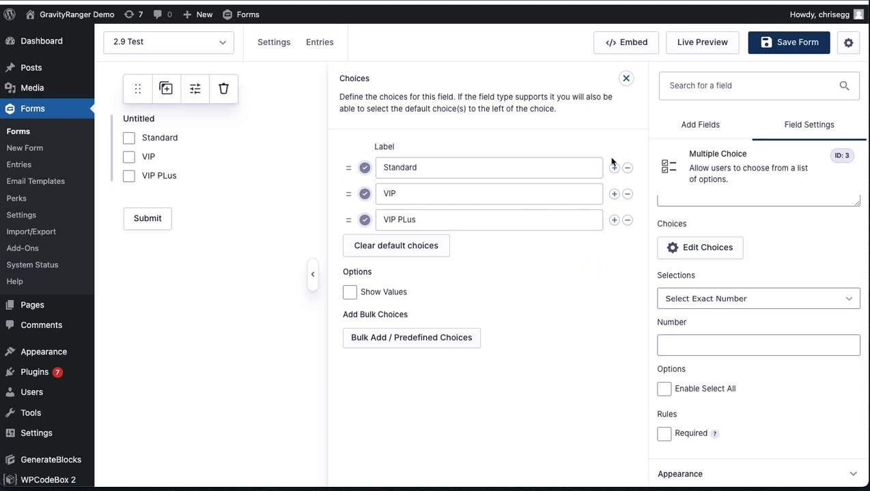
Step: Keep the Select Exact Number mode and enable the Select All option for the Multiple Choice field
left_click(712, 299)
left_click(793, 221)
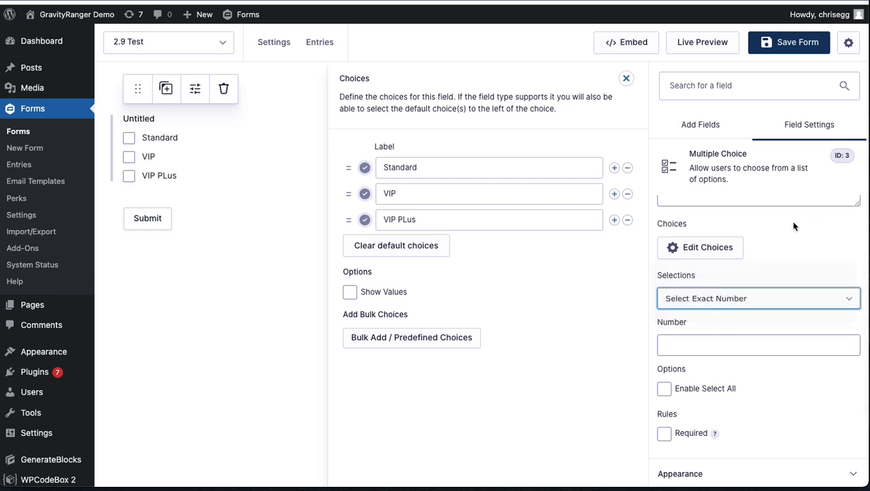
scroll(734, 368, "down", 2)
scroll(735, 373, "down", 1)
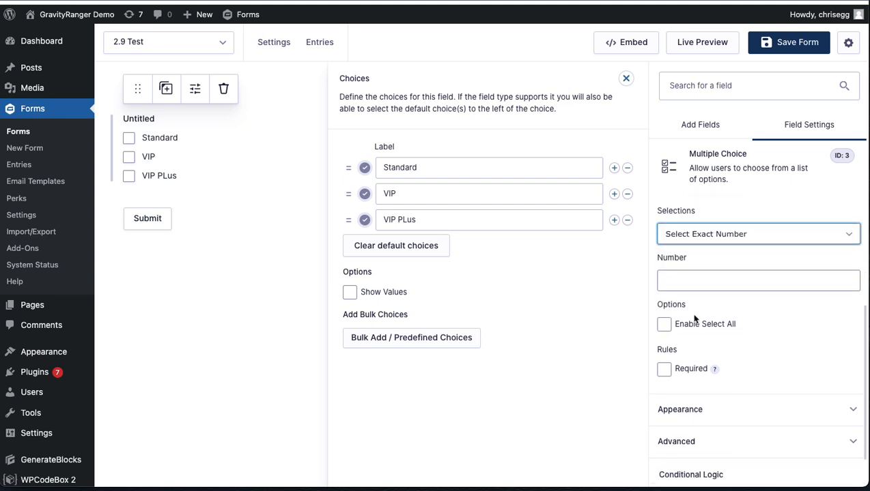
left_click(663, 326)
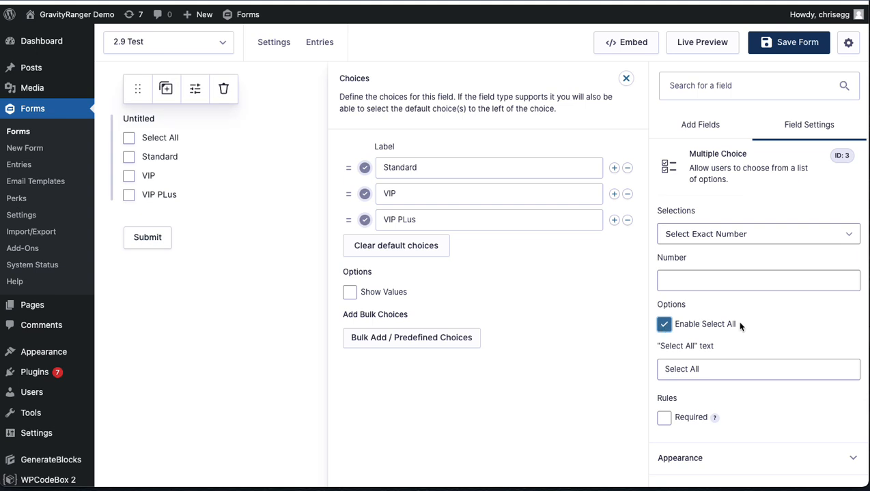
Step: Turn off the Select All option, set the Multiple Choice field's selections to Select One, and enable the "other" choice
left_click(666, 326)
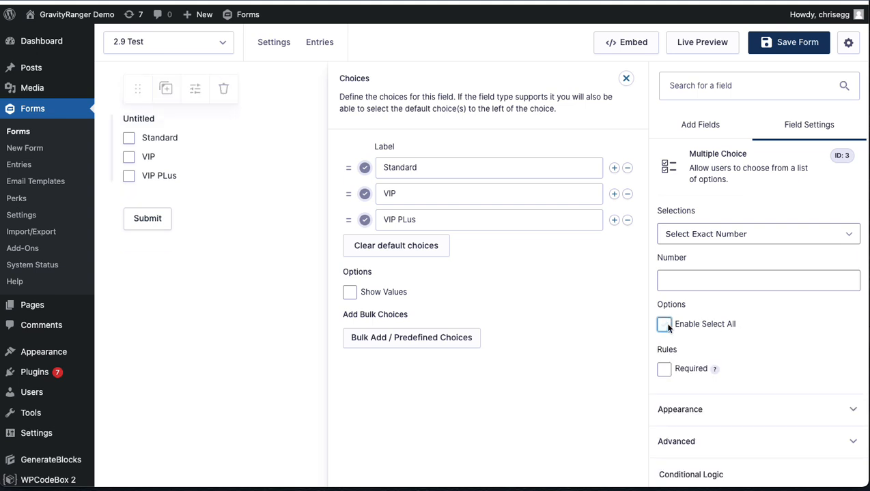
left_click(709, 236)
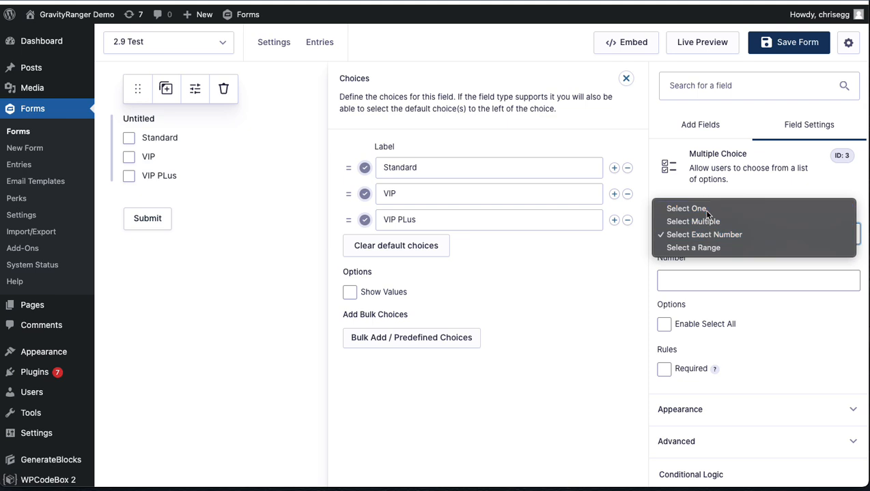
left_click(702, 209)
left_click(663, 277)
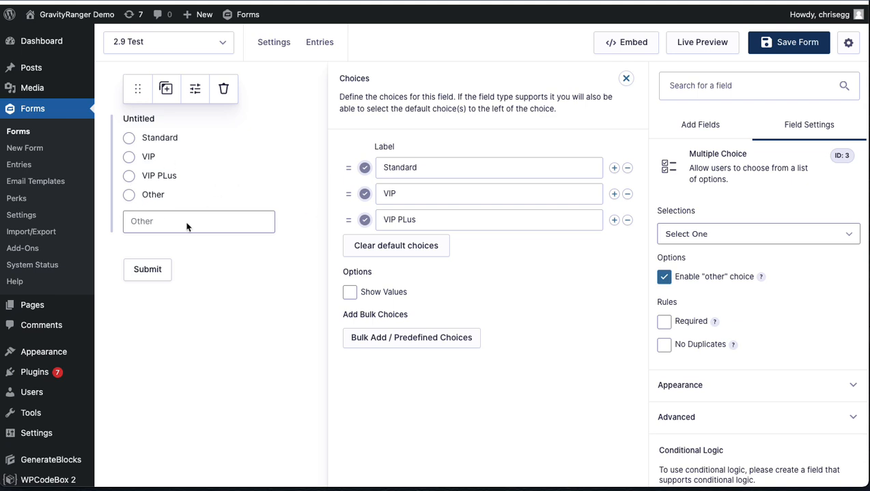
scroll(768, 348, "down", 1)
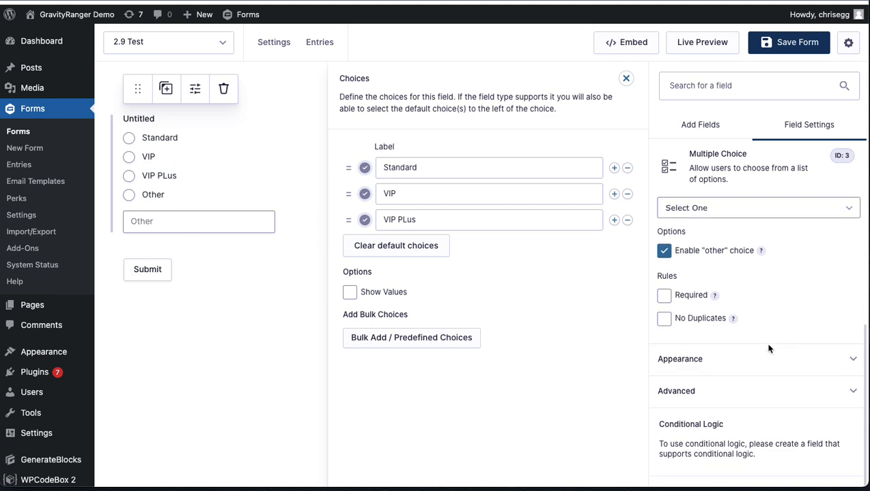
scroll(769, 350, "up", 2)
Step: Try the Select Multiple, Select Exact Number and Select a Range modes on the field, returning to Select One
left_click(724, 253)
left_click(721, 267)
left_click(709, 257)
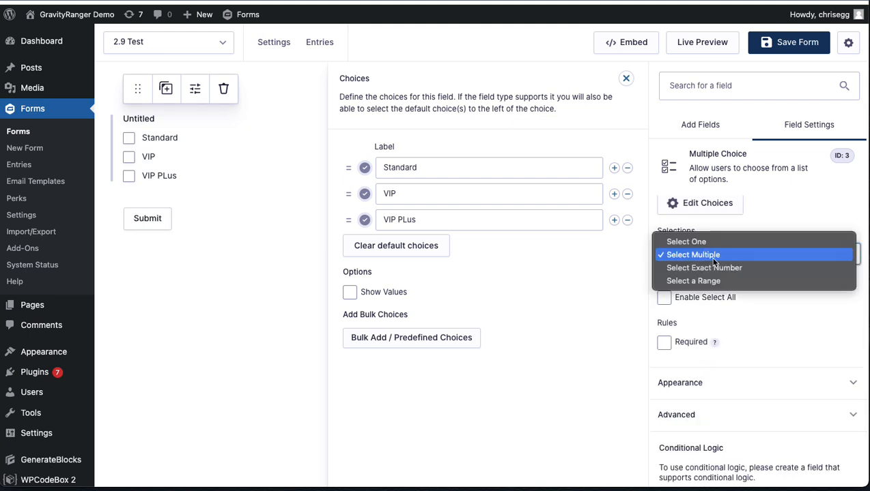
left_click(714, 267)
left_click(692, 257)
left_click(695, 267)
left_click(698, 256)
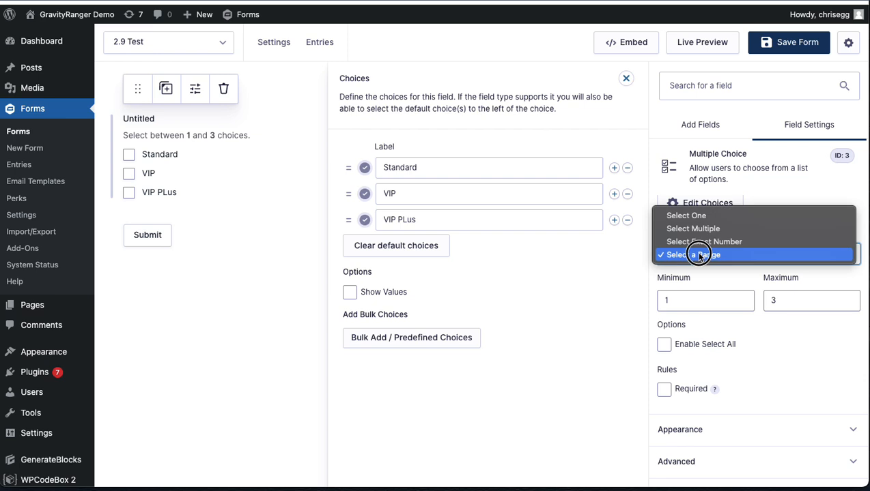
left_click(689, 215)
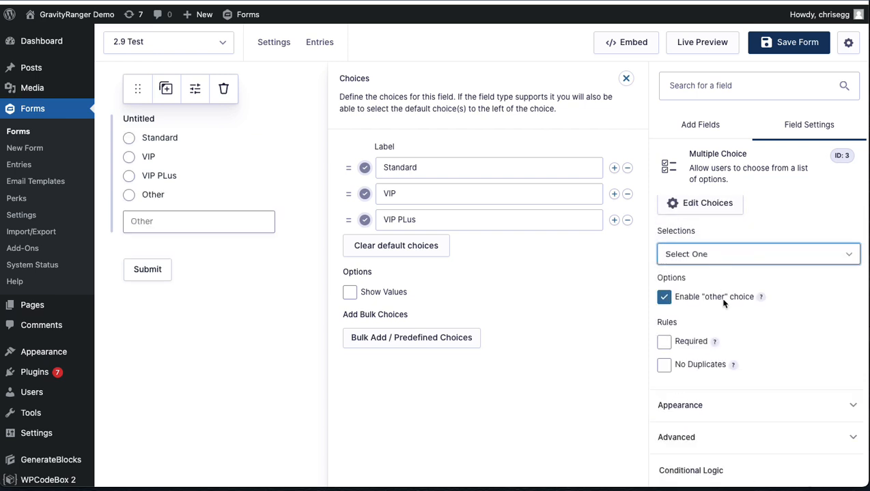
Step: Turn off the "other" choice, and set the field to Select Exact Number with the Select All option enabled
left_click(664, 297)
left_click(689, 258)
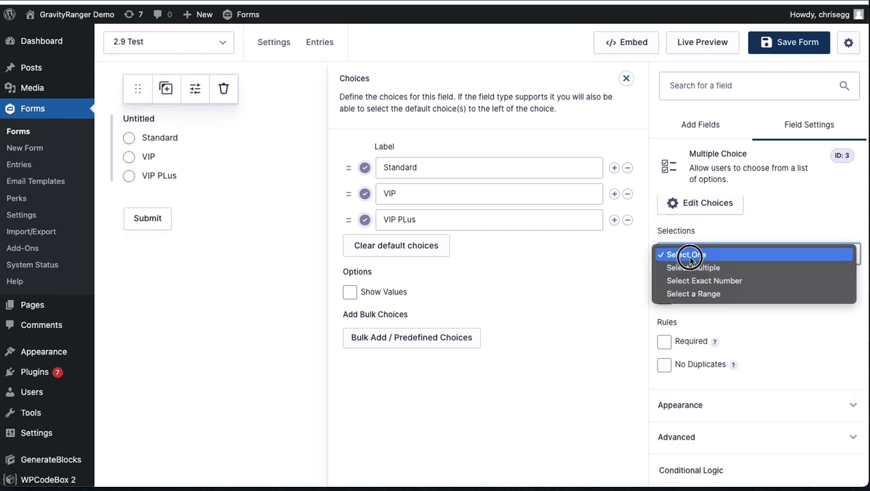
left_click(698, 280)
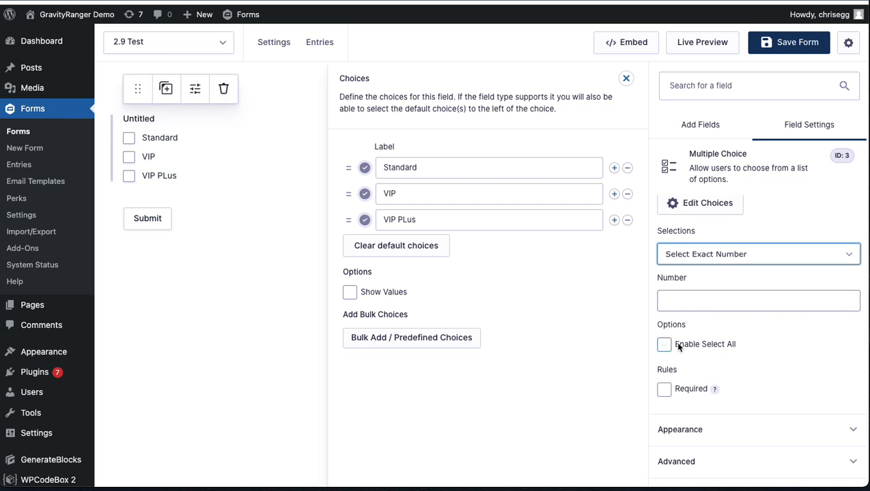
left_click(664, 344)
Step: Set the Multiple Choice field's selections to Select a Range and save the form
left_click(691, 257)
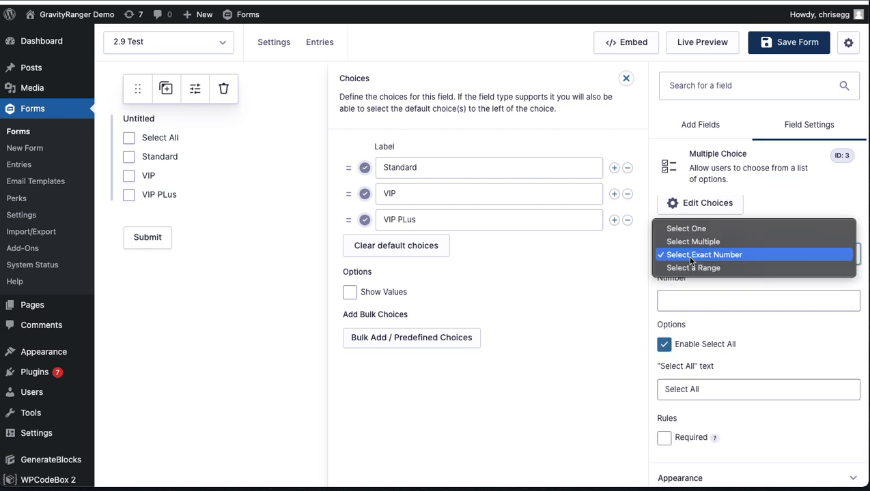
left_click(691, 267)
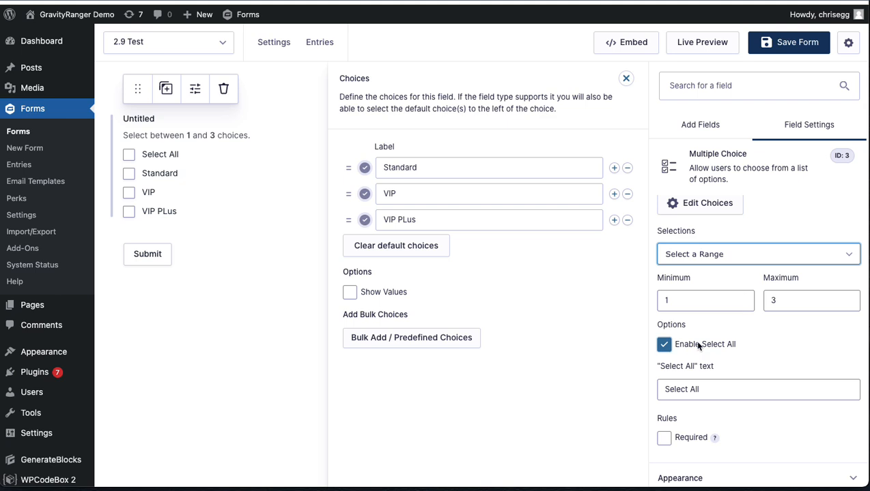
left_click(776, 54)
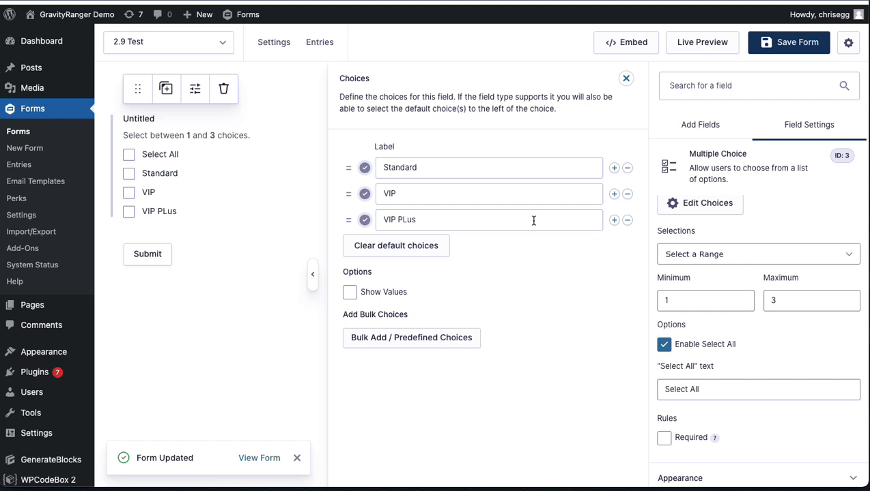
Step: Add a Nose Bleeds choice, move it above Standard in the choices list, and save the form
left_click(614, 219)
left_click(486, 249)
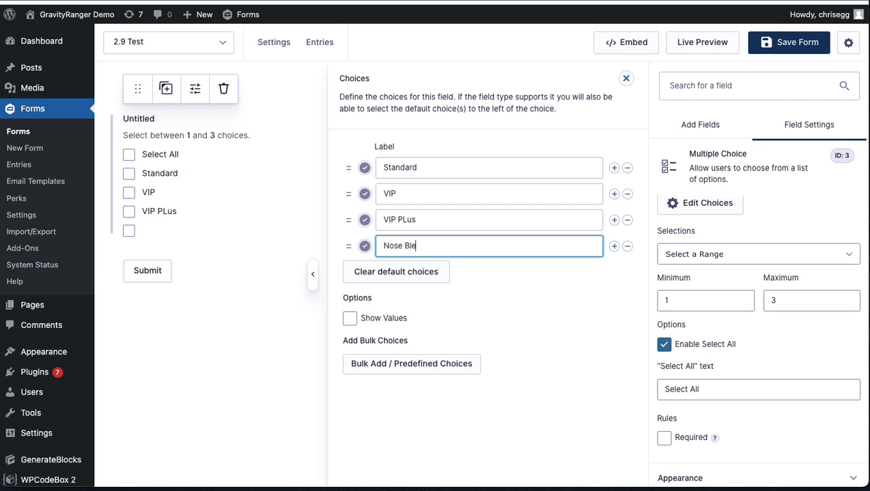
left_click_drag(348, 246, 349, 168)
left_click(772, 42)
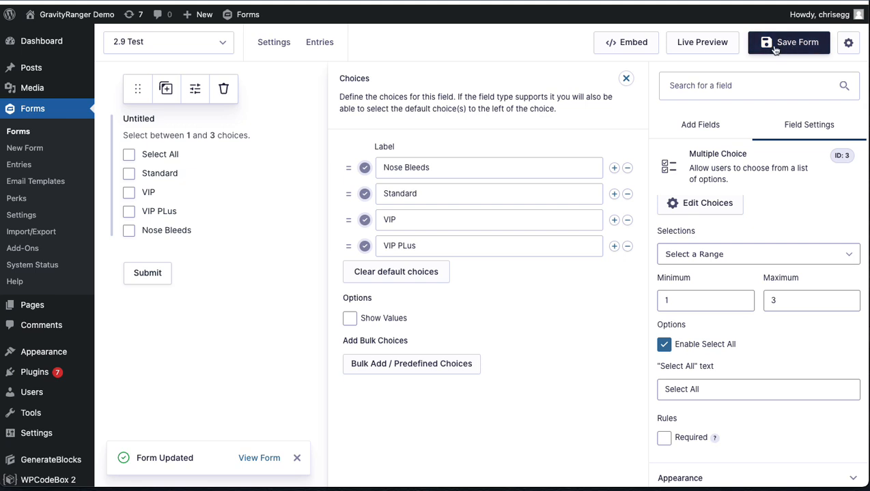
Step: Open the form's live preview and submit it with every choice ticked through Select All
left_click(714, 42)
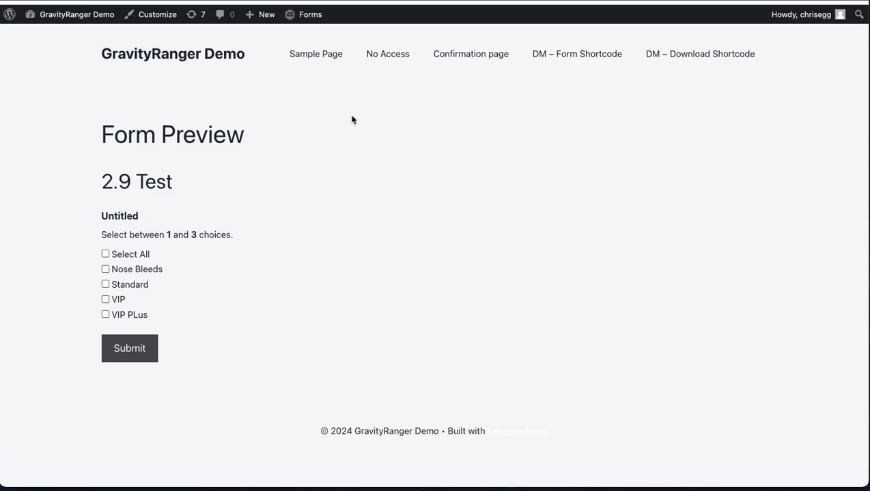
left_click(117, 254)
left_click(122, 361)
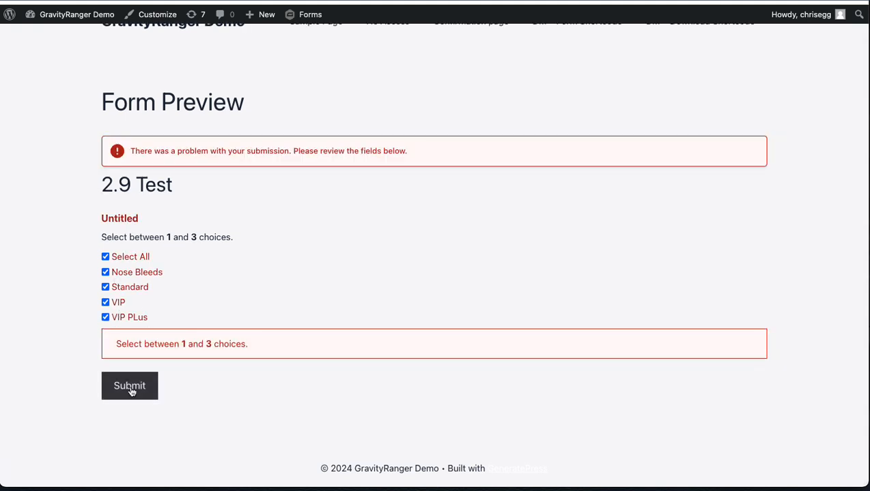
Step: Untick VIP PLus in the previewed form, submit it again, and close the preview
left_click_drag(130, 237, 289, 243)
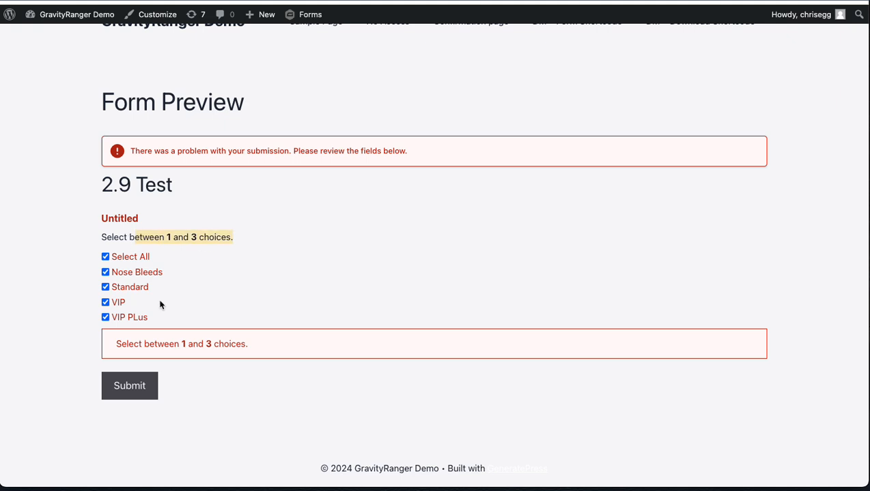
left_click(106, 317)
left_click(138, 392)
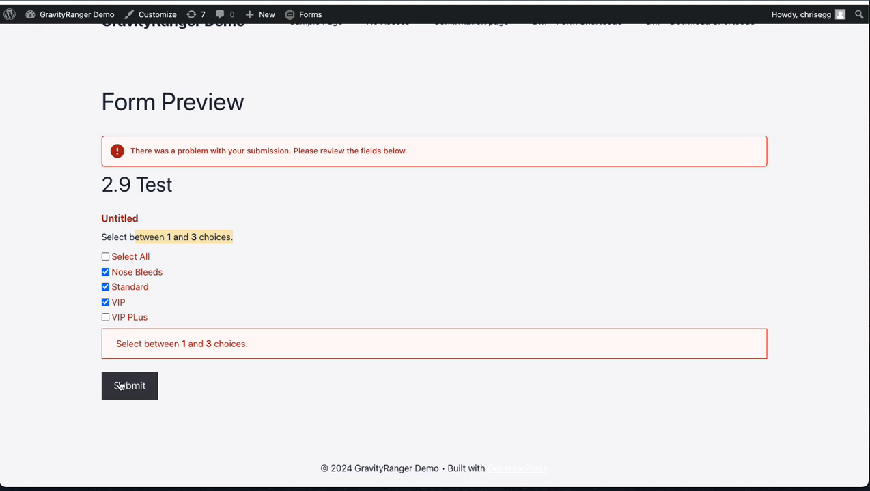
key("super+w")
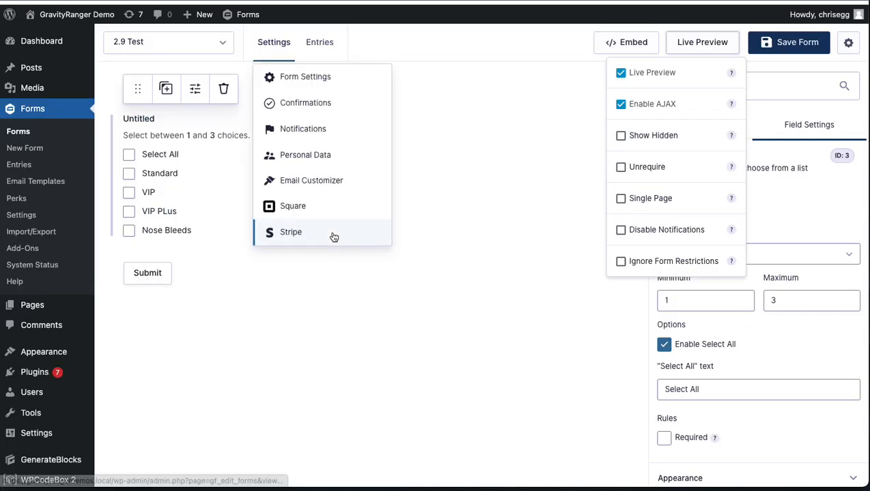
Step: Add a second Multiple Choice field to the form and check the first field's selection modes
left_click(464, 157)
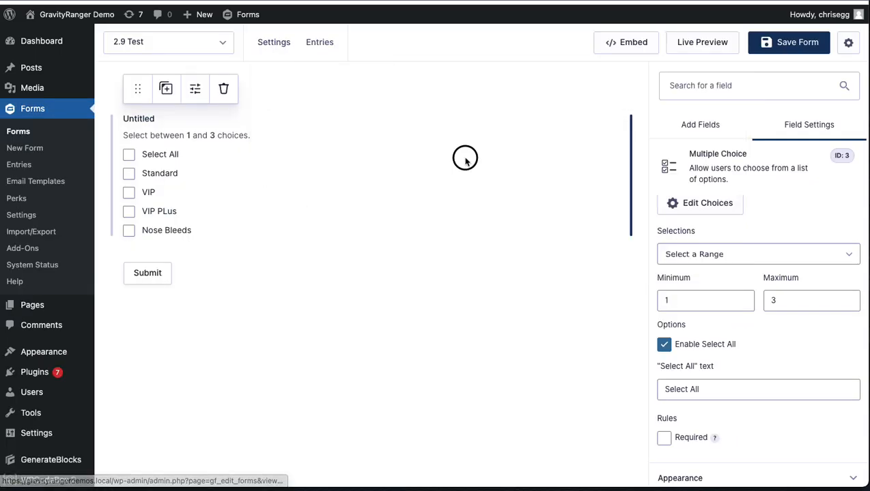
scroll(758, 224, "up", 3)
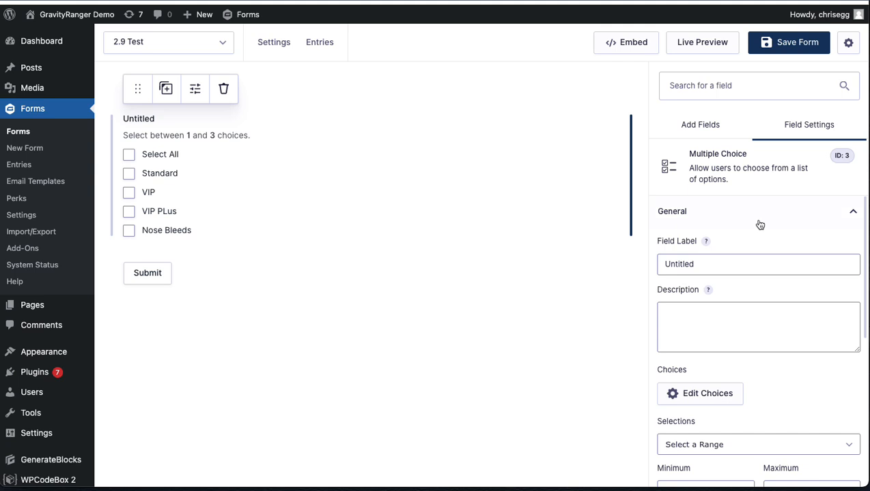
left_click(695, 133)
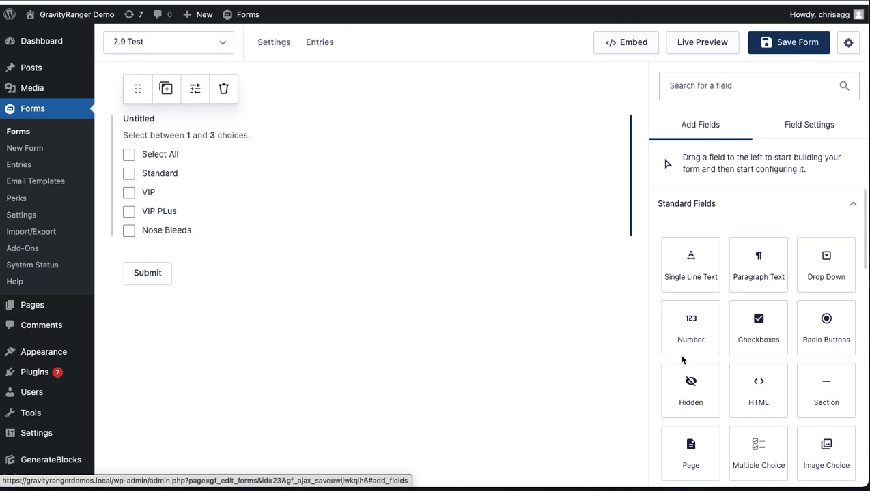
left_click(758, 447)
left_click(217, 170)
scroll(685, 350, "down", 5)
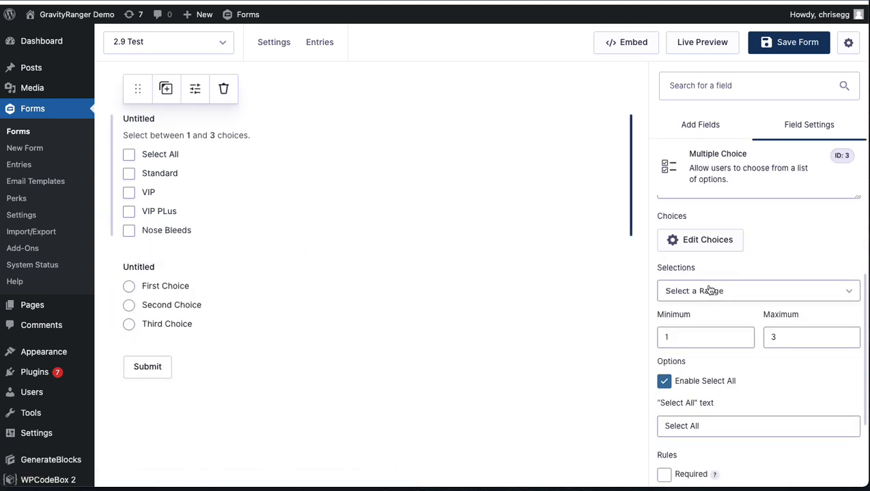
left_click(710, 291)
left_click(789, 377)
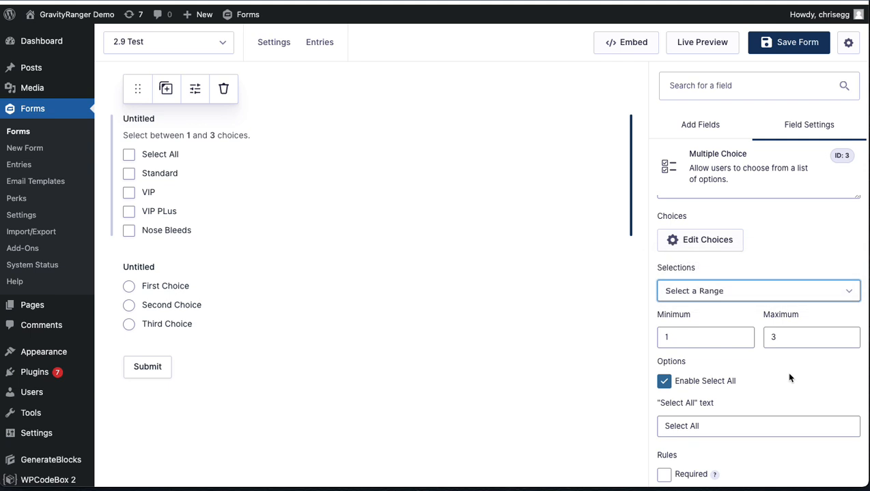
scroll(778, 379, "up", 4)
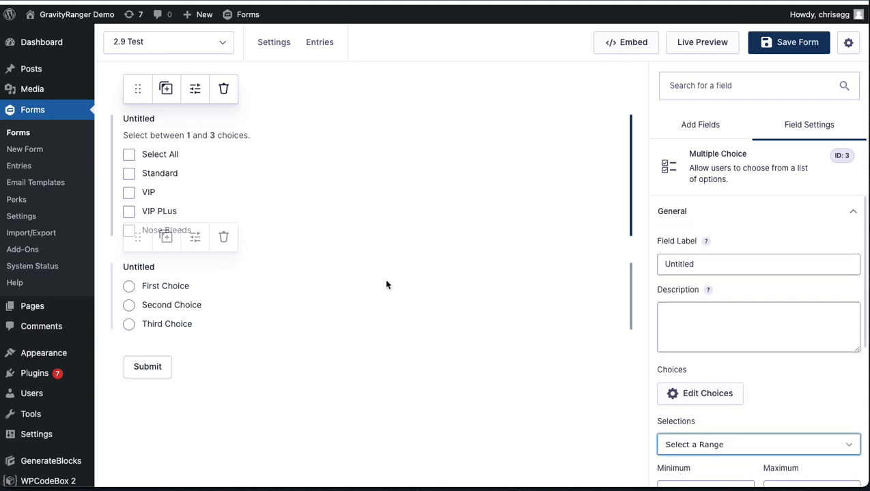
Step: Delete both Multiple Choice fields from the form, including their entry data
left_click(232, 241)
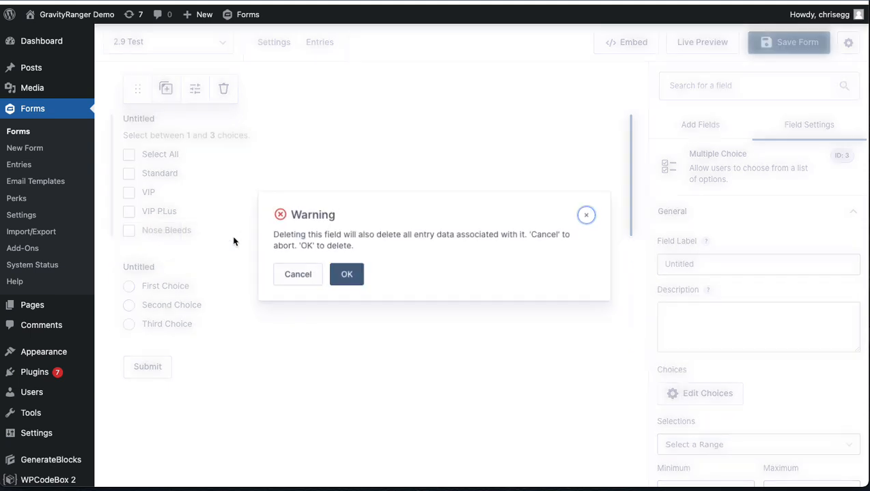
left_click(345, 274)
left_click(224, 88)
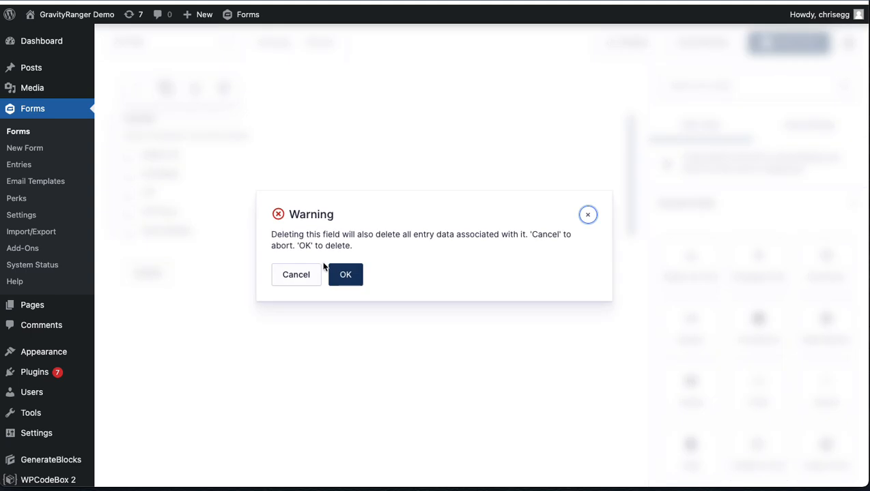
left_click(345, 275)
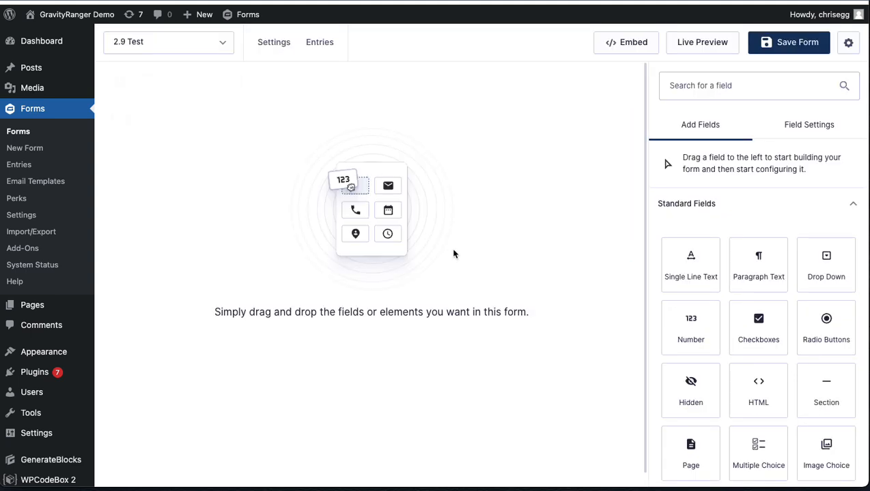
Step: Add an Image Choice field to the empty form and open its field settings
scroll(792, 294, "down", 3)
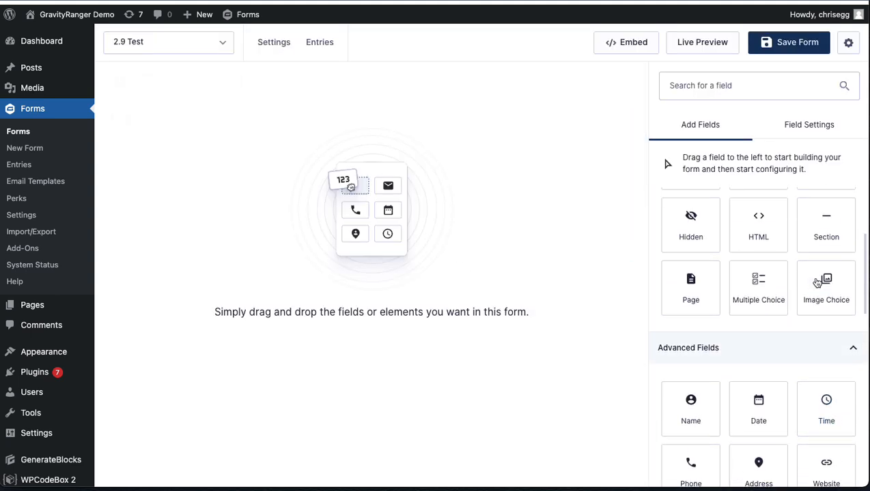
left_click(817, 283)
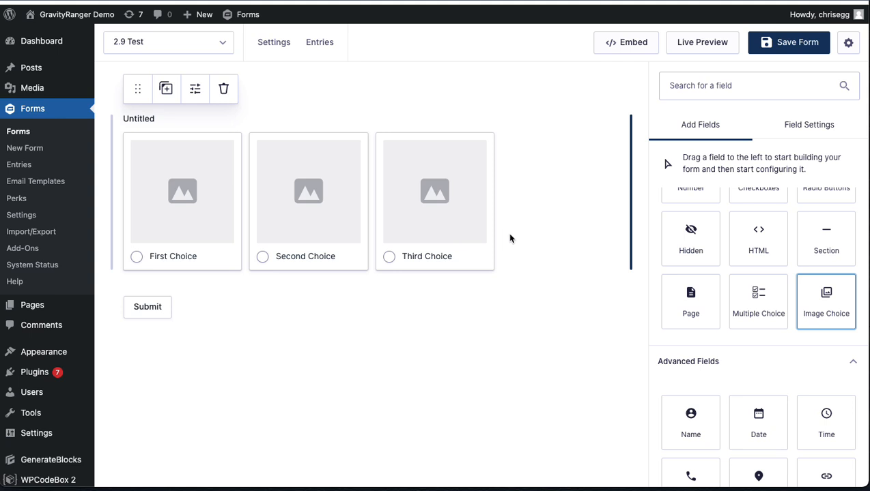
left_click(219, 198)
left_click(297, 201)
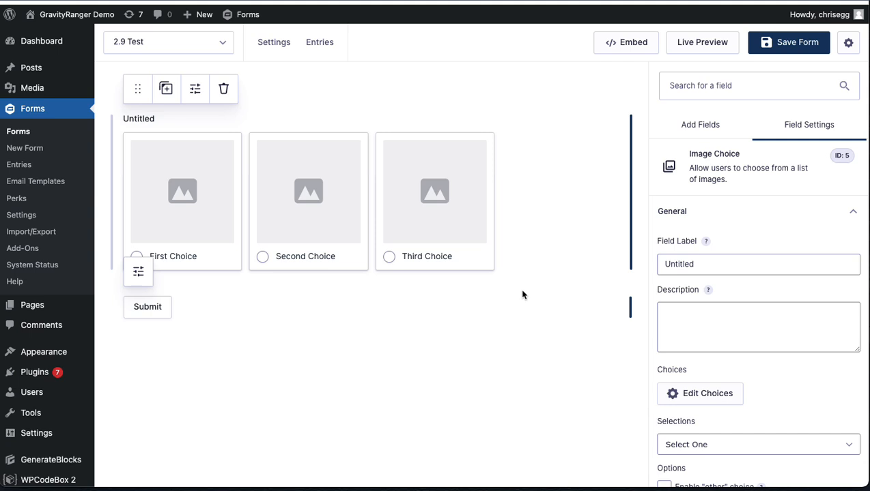
left_click(561, 196)
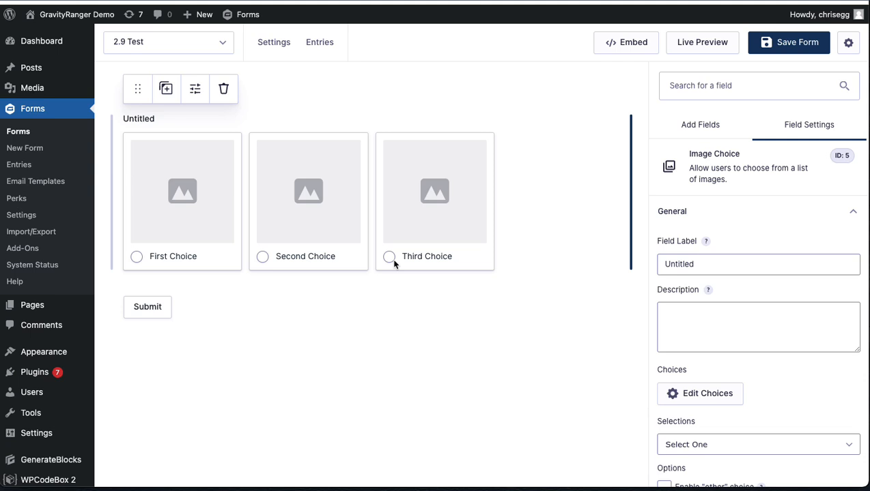
scroll(553, 247, "down", 1)
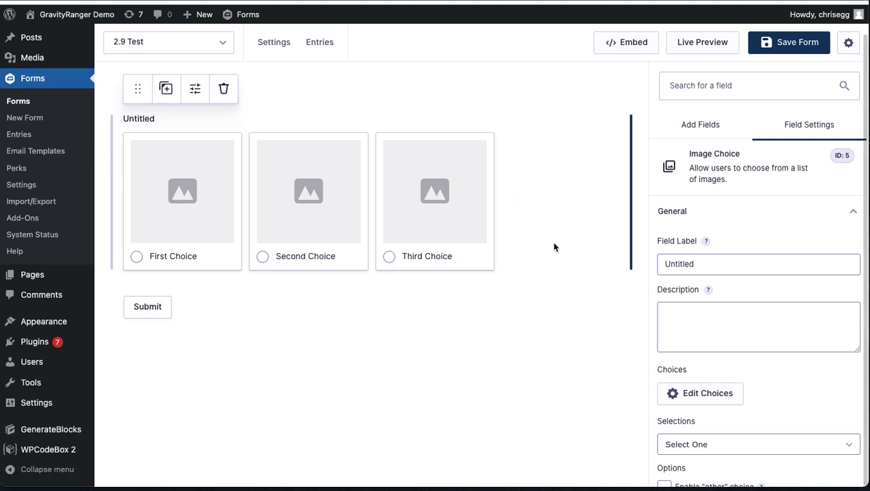
scroll(553, 247, "up", 1)
scroll(550, 341, "down", 1)
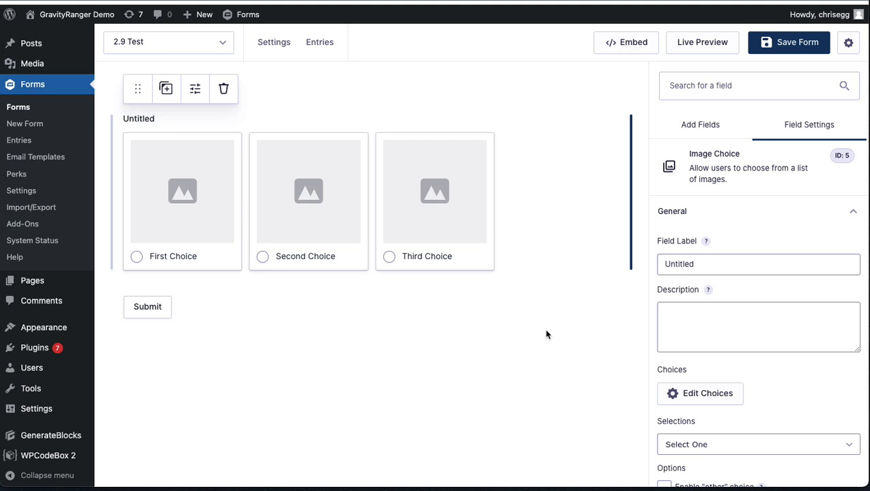
left_click(303, 311)
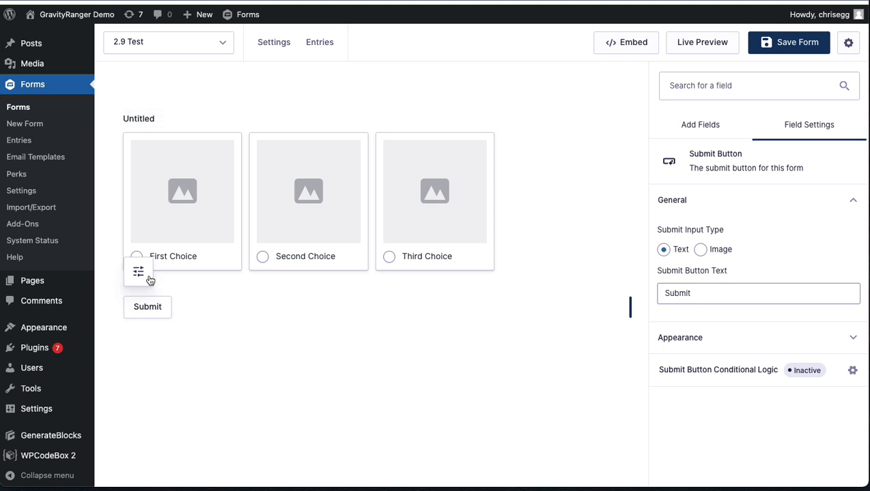
Step: Look through the General, Appearance and Advanced settings of the Image Choice field
left_click(389, 241)
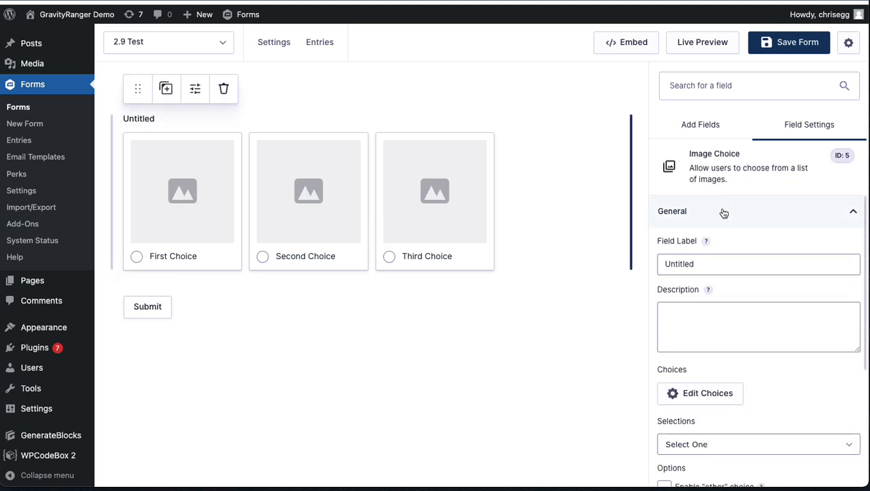
scroll(727, 226, "down", 3)
left_click(702, 396)
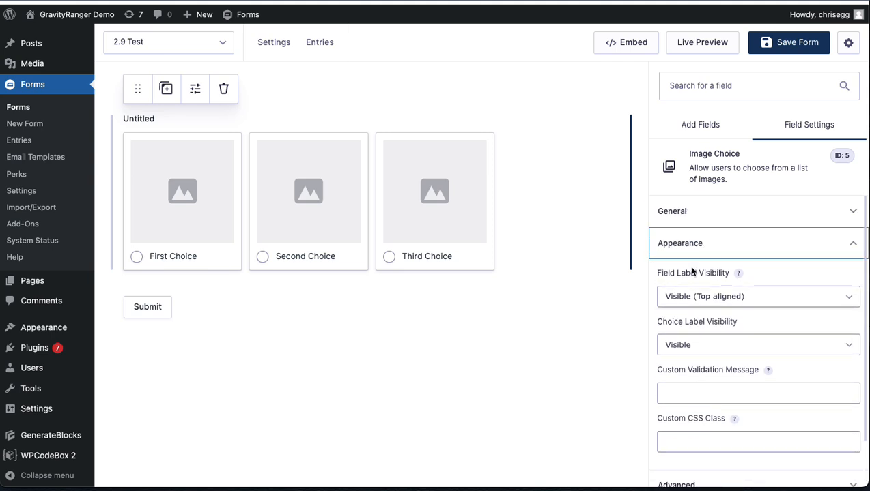
scroll(692, 271, "down", 2)
left_click(690, 425)
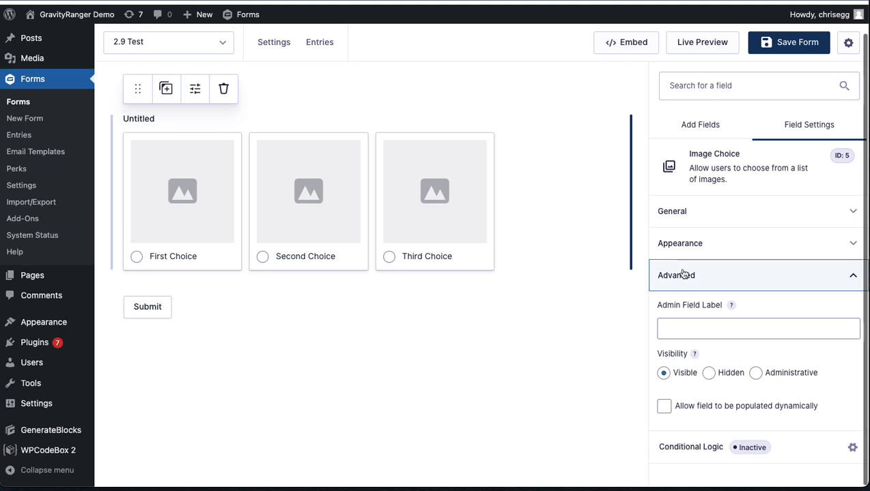
left_click(686, 221)
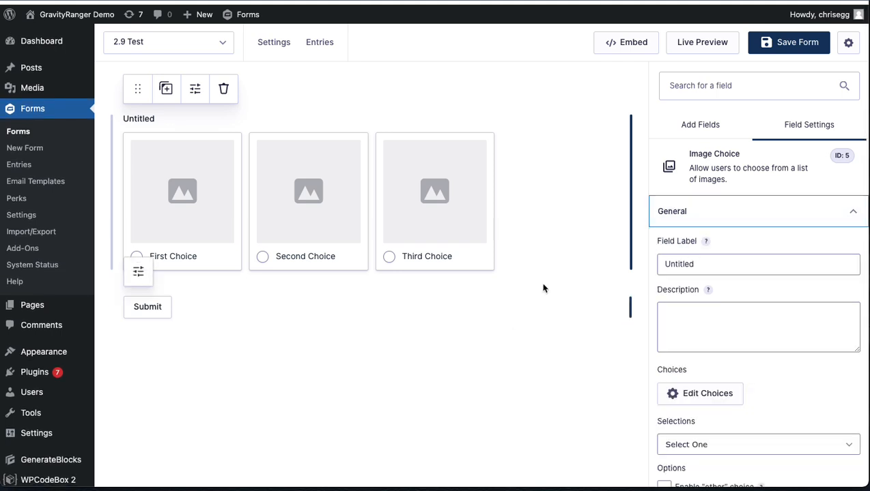
left_click(703, 211)
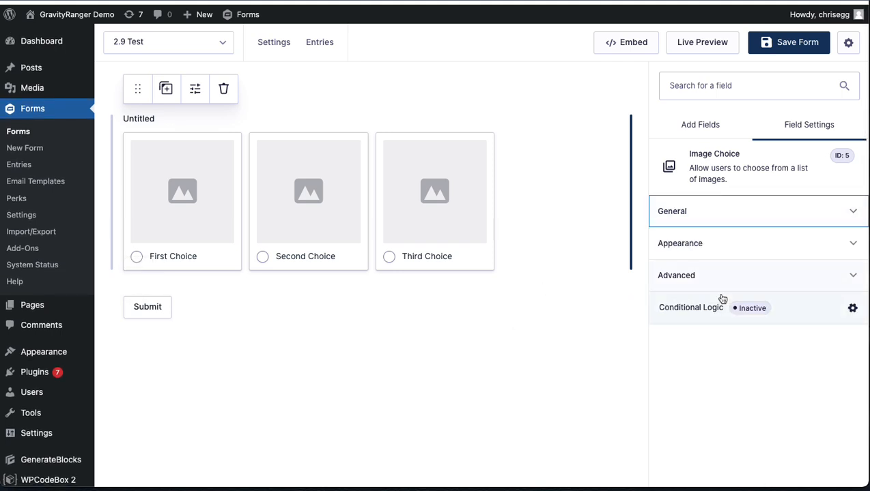
Step: Turn on the Image Choice field's conditional logic, check which fields its rule offers, and turn it off again
left_click(690, 311)
left_click(298, 148)
left_click(327, 215)
left_click(326, 216)
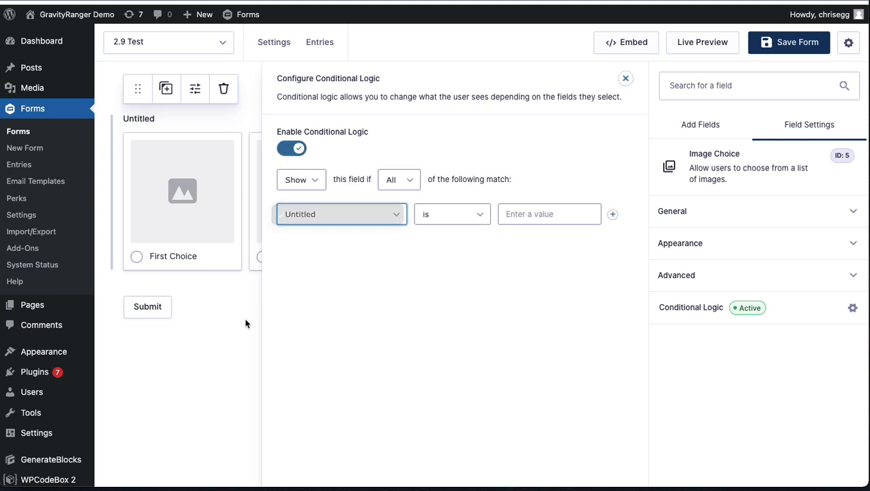
left_click(287, 149)
left_click(239, 357)
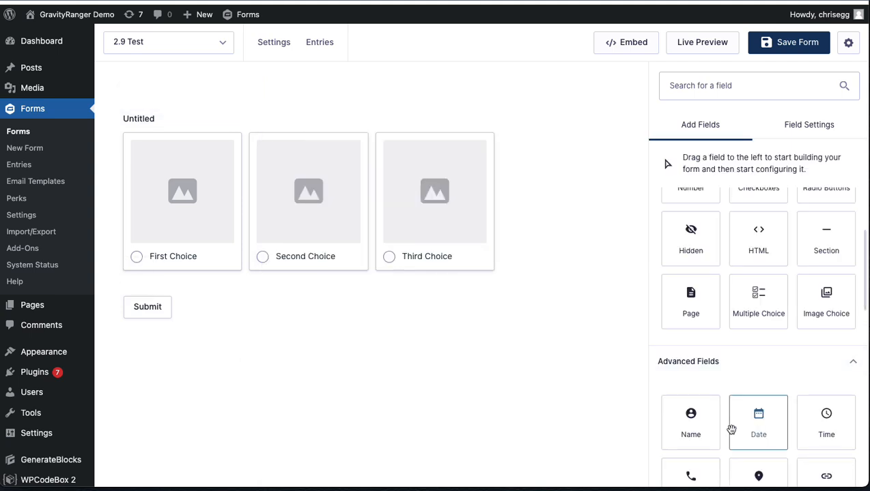
Step: Recheck the Image Choice field's conditional logic configuration, close it, and save the form
left_click(409, 261)
left_click(692, 310)
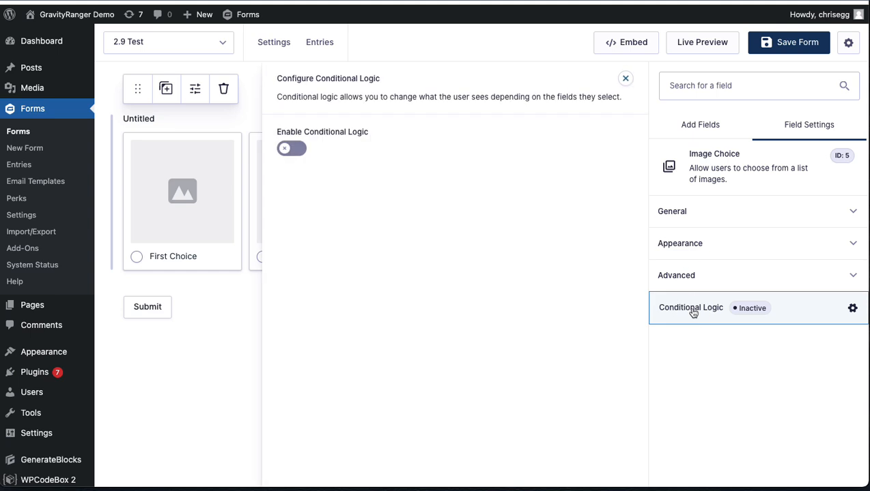
left_click(225, 326)
left_click(790, 39)
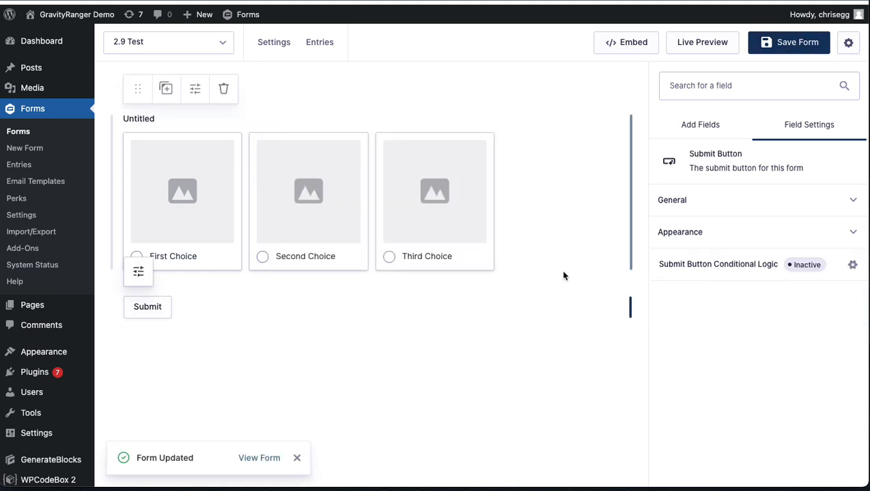
Step: Examine the saved Image Choice field's general, advanced and conditional logic settings again
left_click(417, 188)
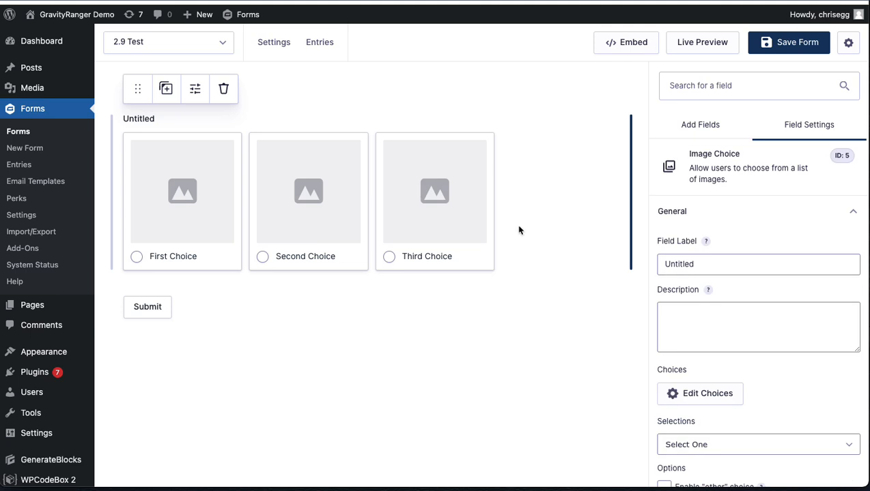
scroll(681, 307, "down", 3)
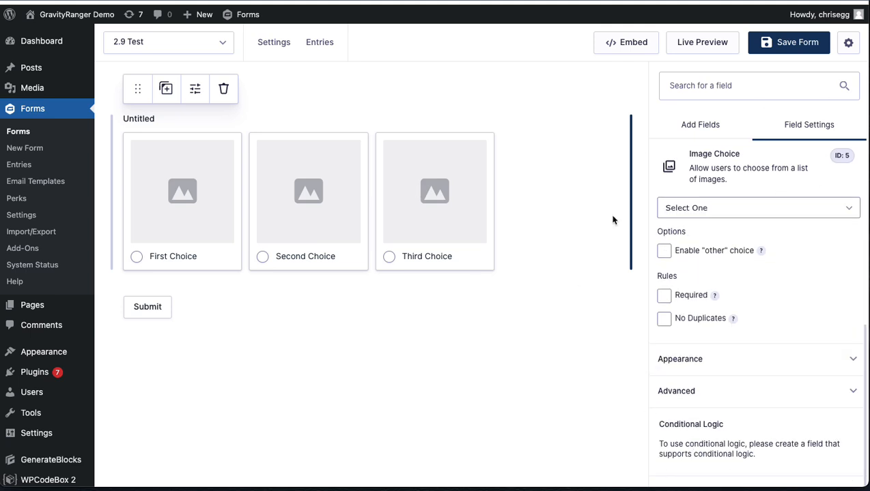
left_click(727, 391)
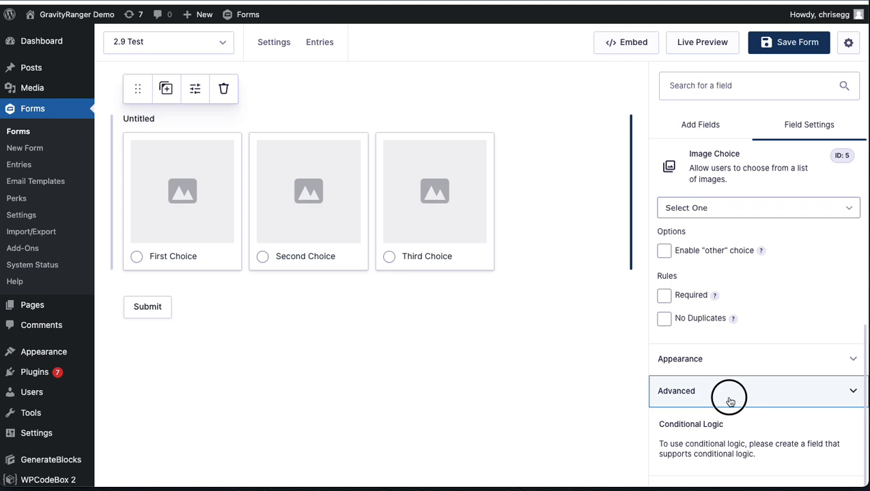
left_click(739, 275)
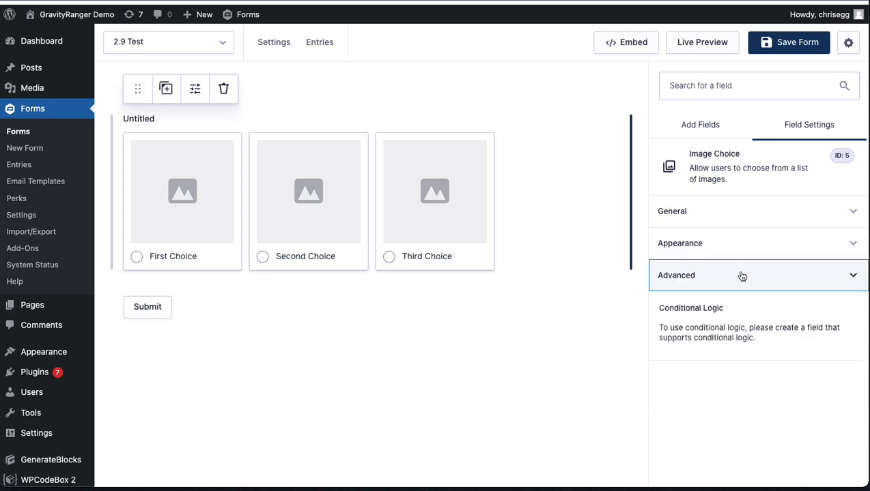
left_click(741, 218)
scroll(756, 318, "down", 3)
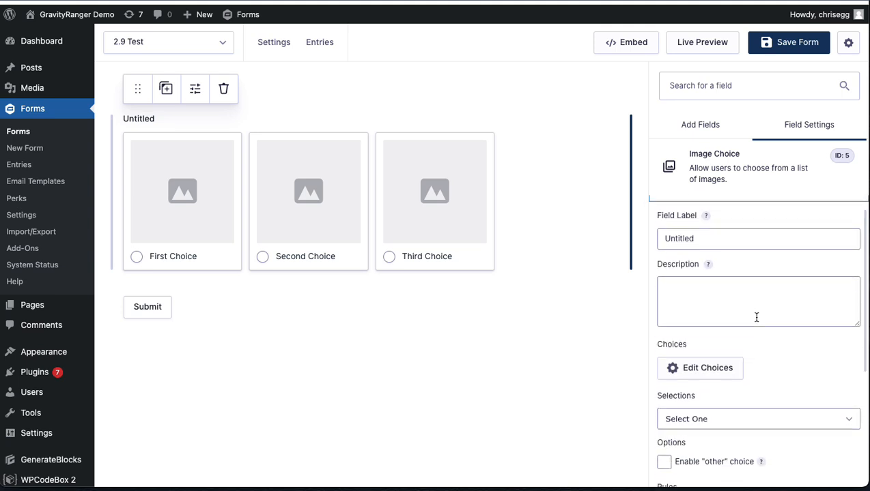
scroll(756, 318, "up", 3)
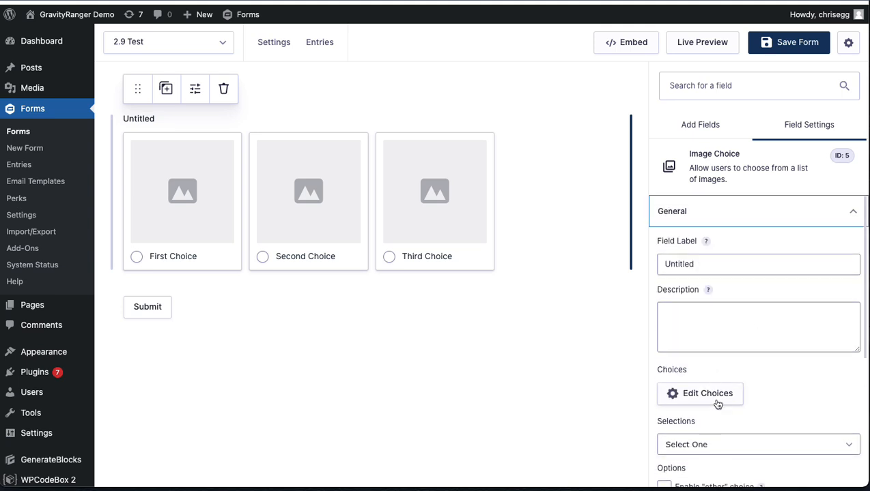
Step: Open the Image Choice field's choices for editing and start uploading an image for First Choice
left_click(662, 400)
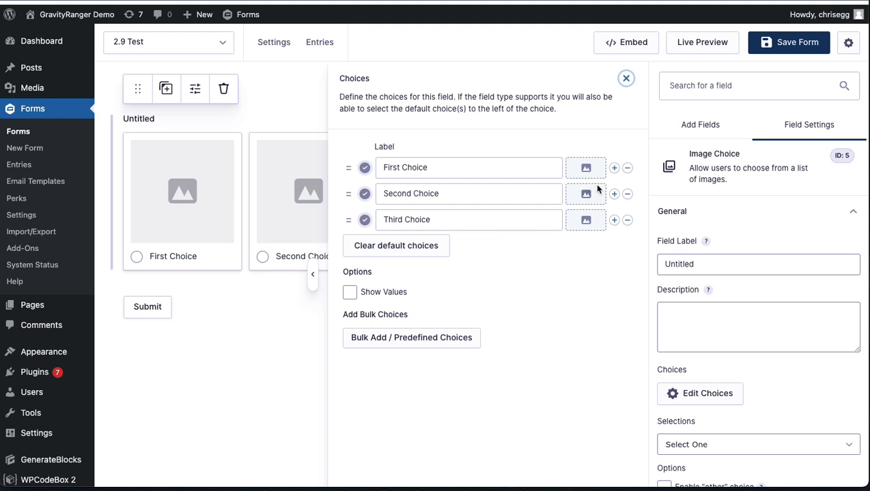
left_click(583, 168)
left_click(346, 273)
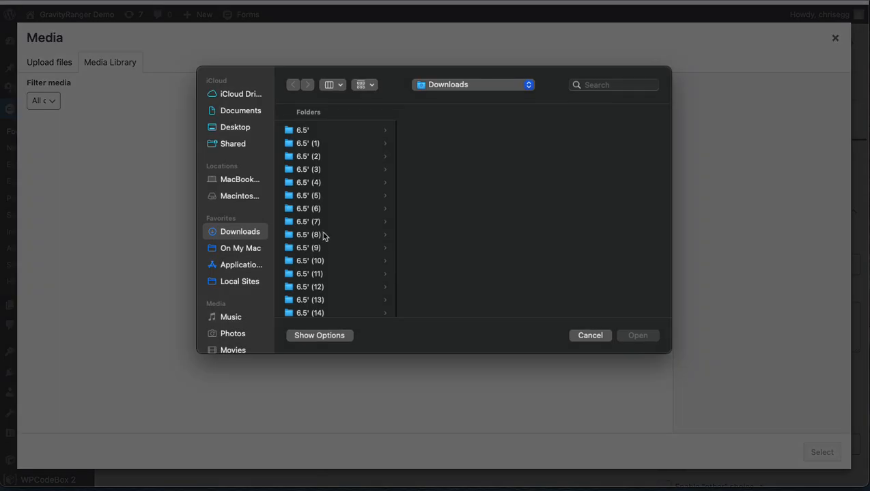
Step: Browse the Downloads folder and its 6.5' subfolders for an image suitable for First Choice
left_click(321, 131)
left_click(431, 131)
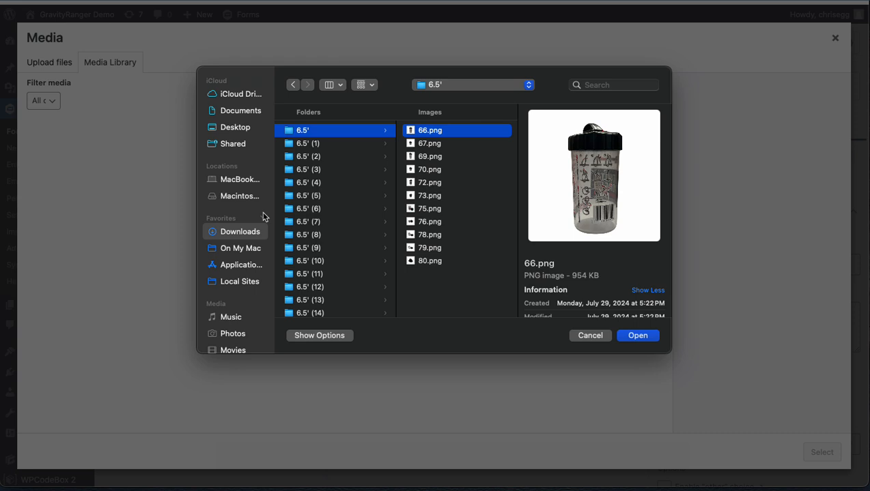
left_click(307, 133)
left_click(316, 169)
left_click(428, 131)
left_click(328, 275)
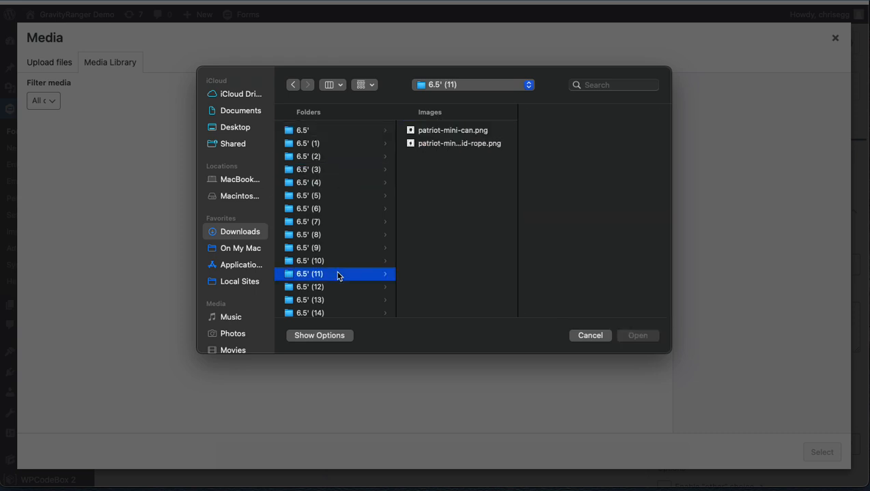
scroll(336, 275, "down", 10)
scroll(338, 275, "down", 15)
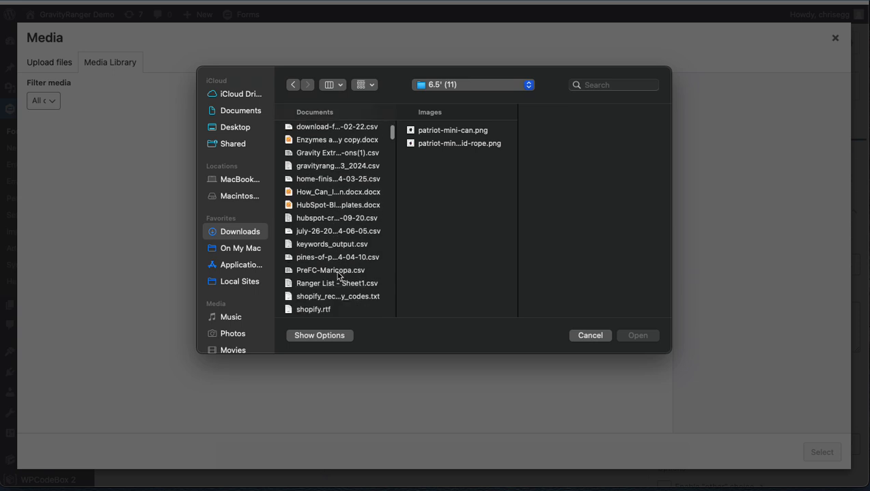
scroll(338, 276, "up", 8)
scroll(338, 276, "down", 10)
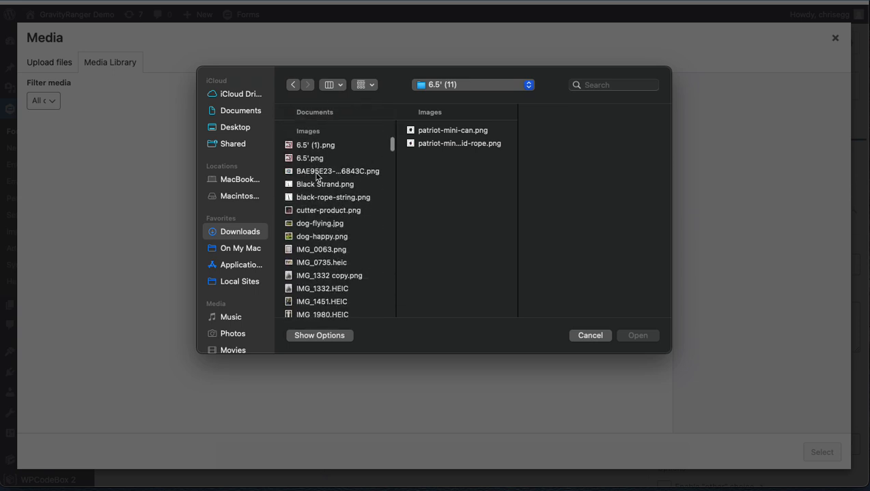
scroll(311, 160, "down", 2)
Step: Upload the 10X Sales System PNG from Downloads and assign it to First Choice
left_click(321, 149)
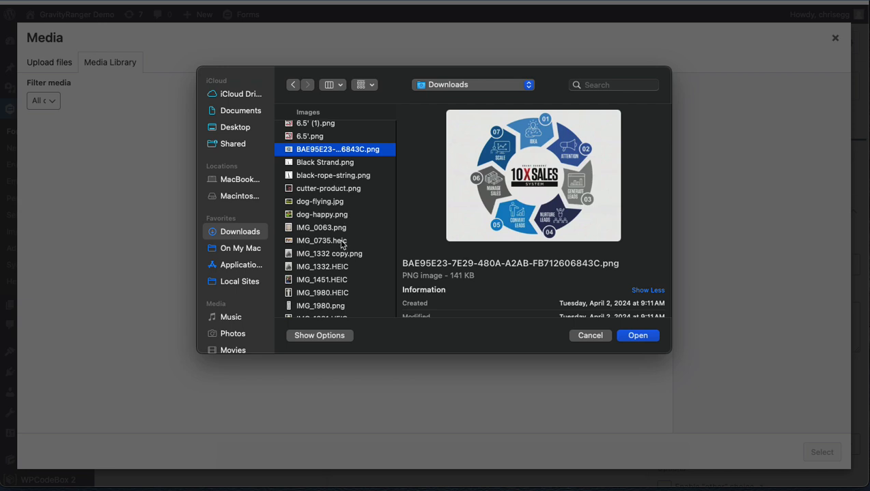
left_click(647, 337)
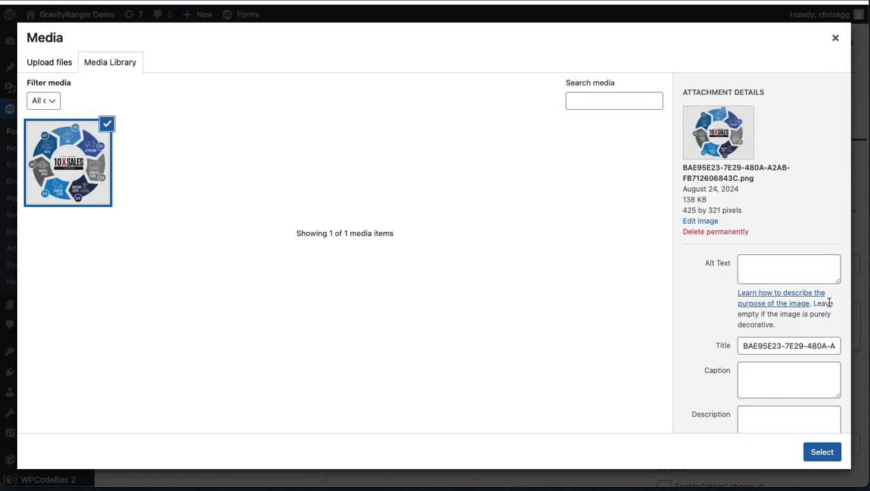
left_click(822, 452)
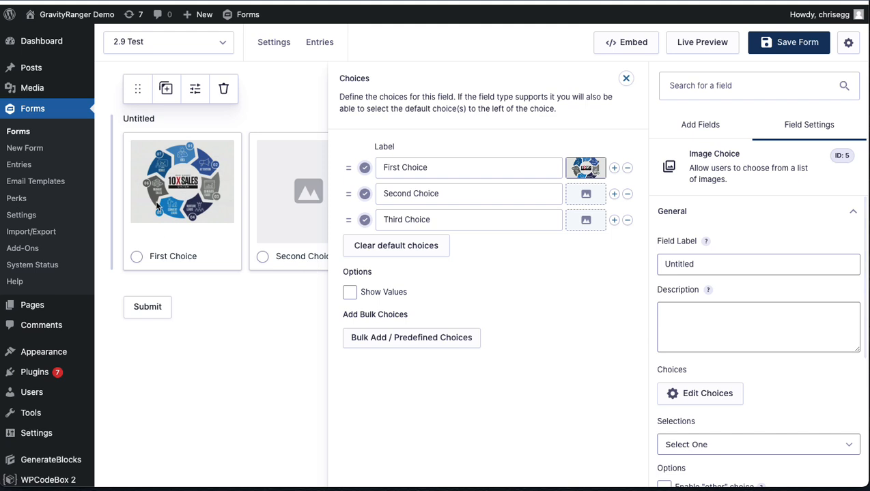
Step: Upload 110.png from the 6.5' (16) folder and assign it as the Second Choice image
left_click(584, 196)
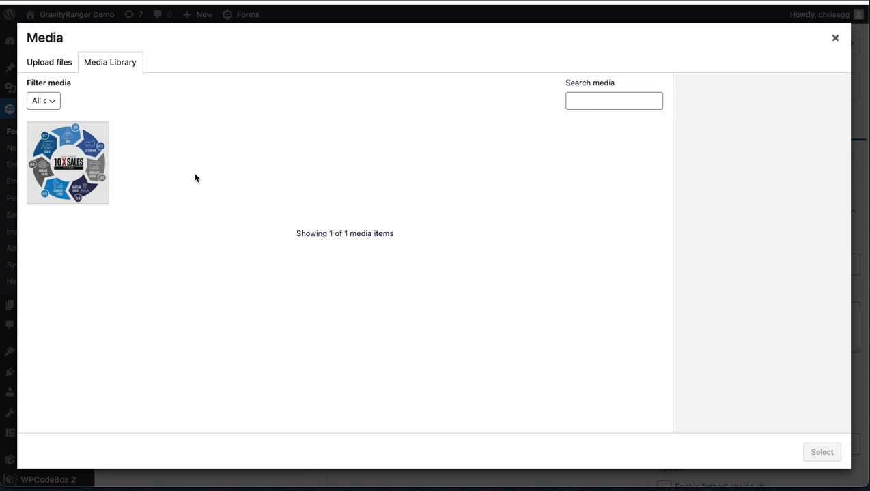
left_click(56, 71)
left_click(450, 246)
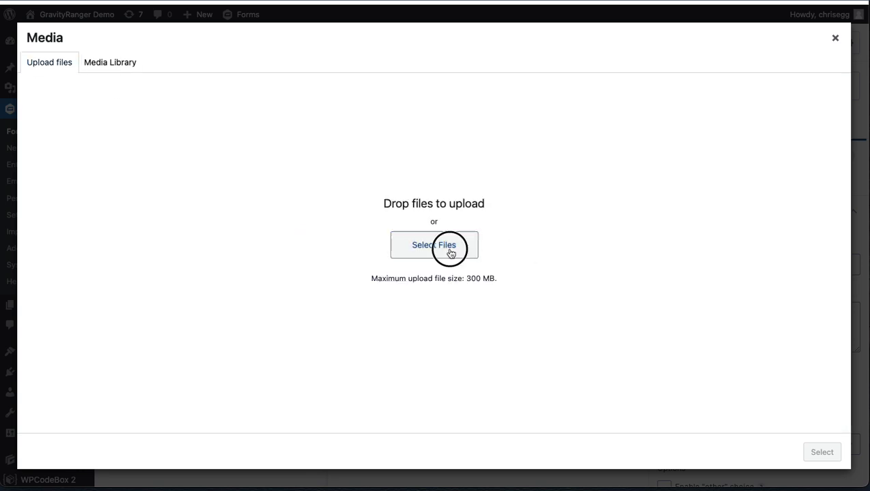
scroll(328, 268, "down", 3)
left_click(327, 258)
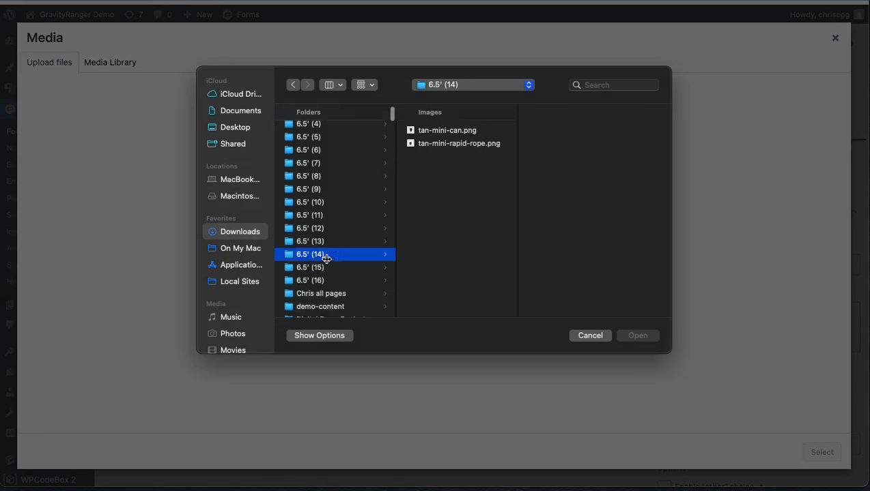
left_click(326, 281)
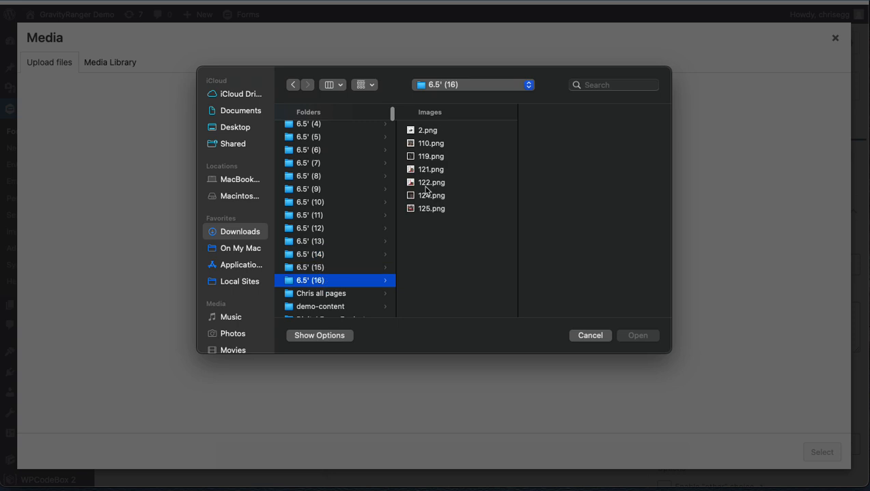
left_click(440, 145)
left_click(628, 333)
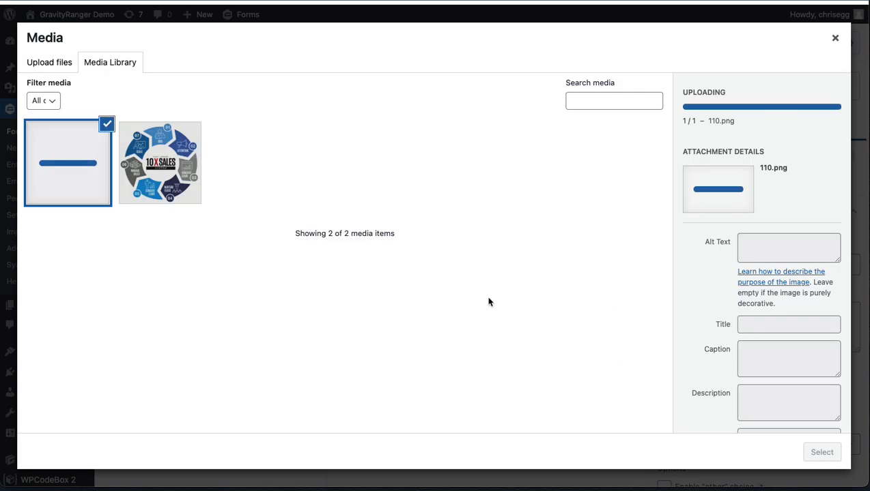
left_click(822, 453)
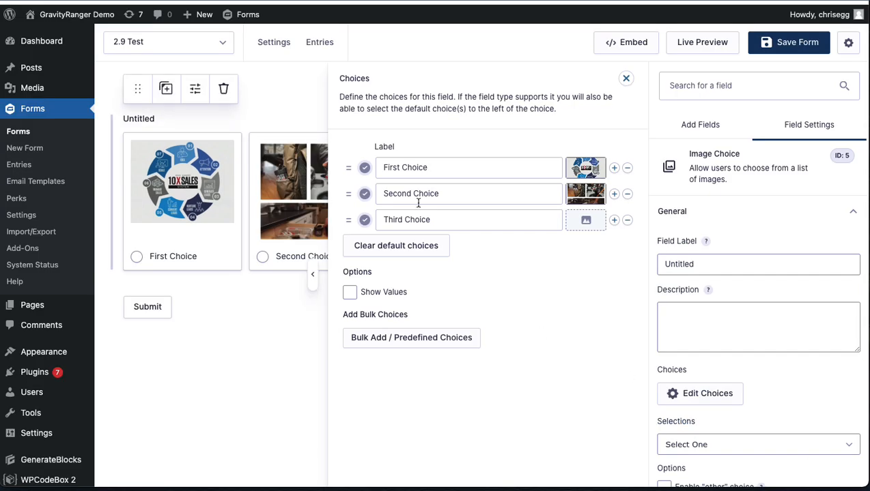
Step: Replace the First Choice image by uploading 121.png from the 6.5' (16) folder and assigning it
left_click(591, 168)
left_click(586, 167)
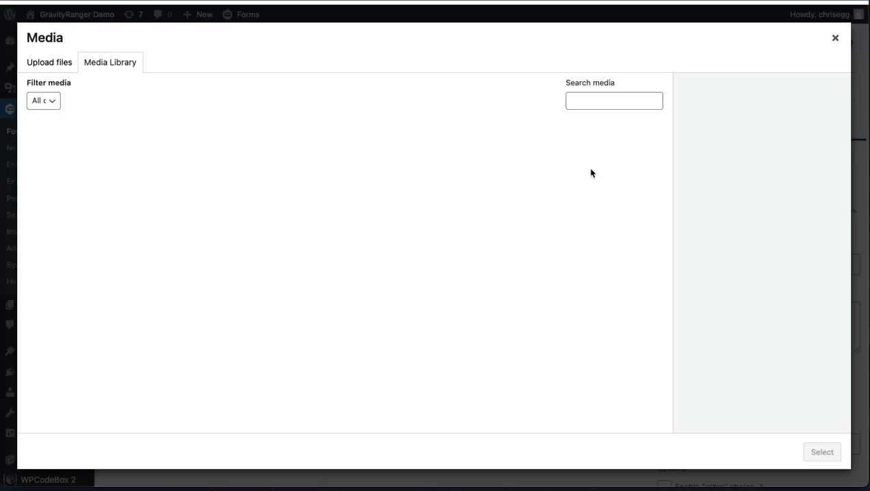
left_click(37, 60)
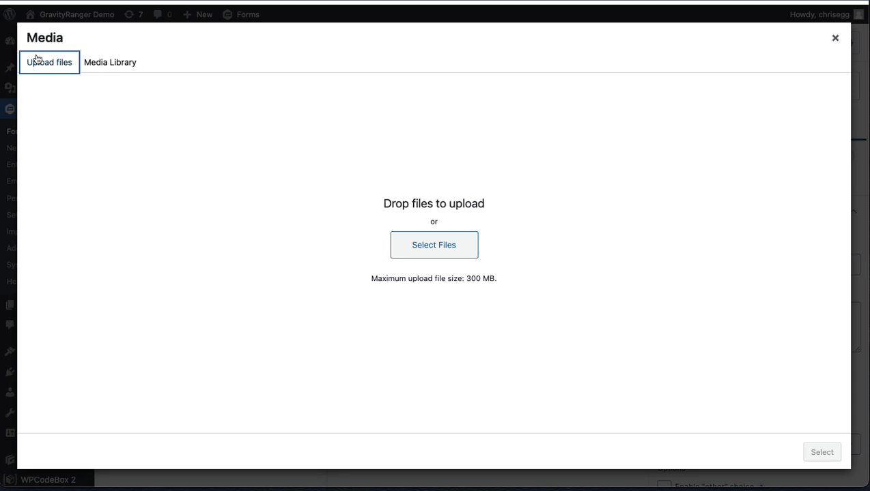
left_click(413, 255)
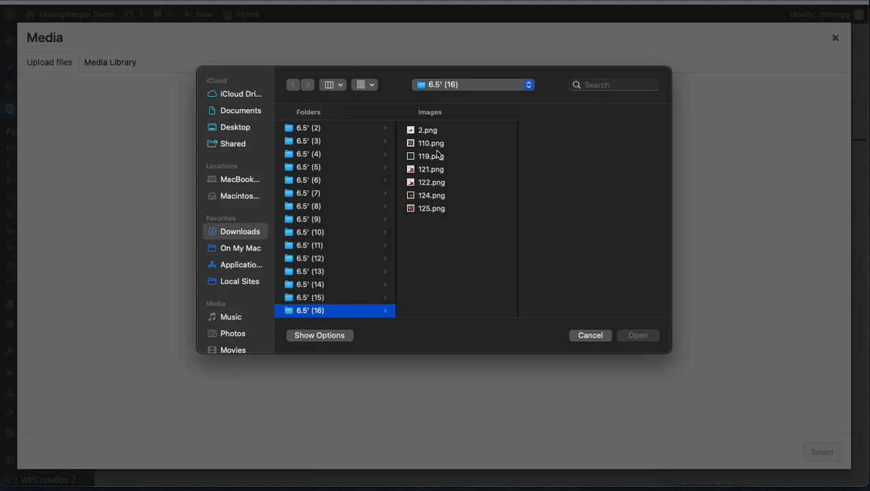
left_click(437, 157)
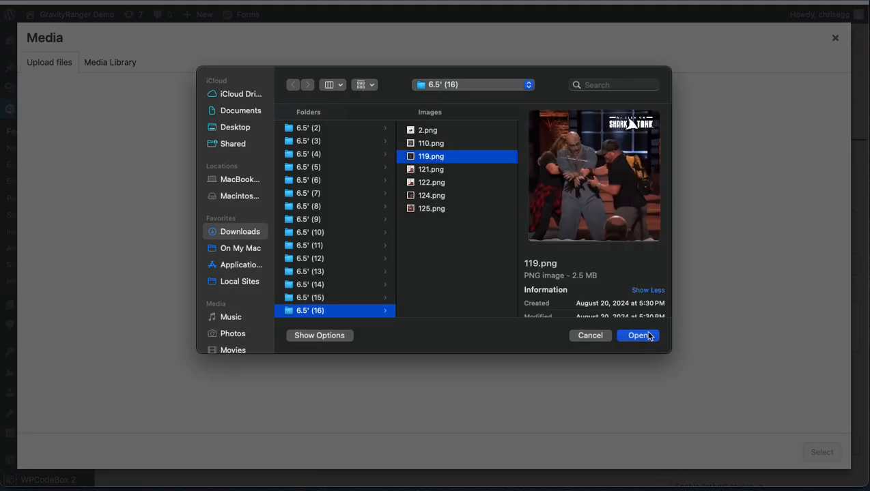
left_click(443, 174)
left_click(629, 334)
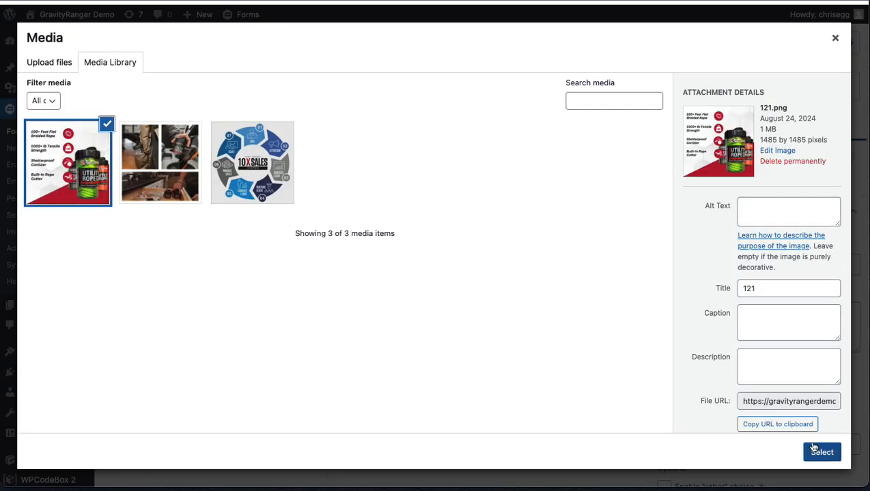
left_click(821, 452)
Step: Upload 125.png from the 6.5' (16) folder, assign it as the Third Choice image, and close the choices editor
left_click(581, 220)
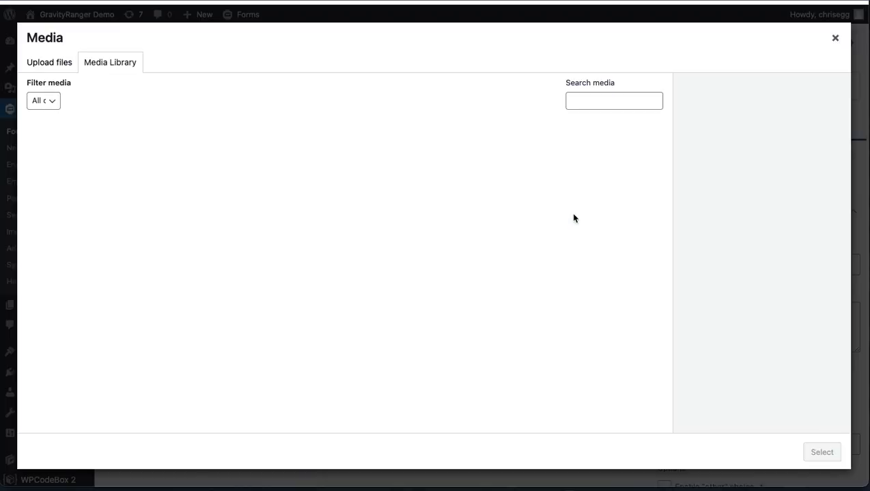
left_click(269, 158)
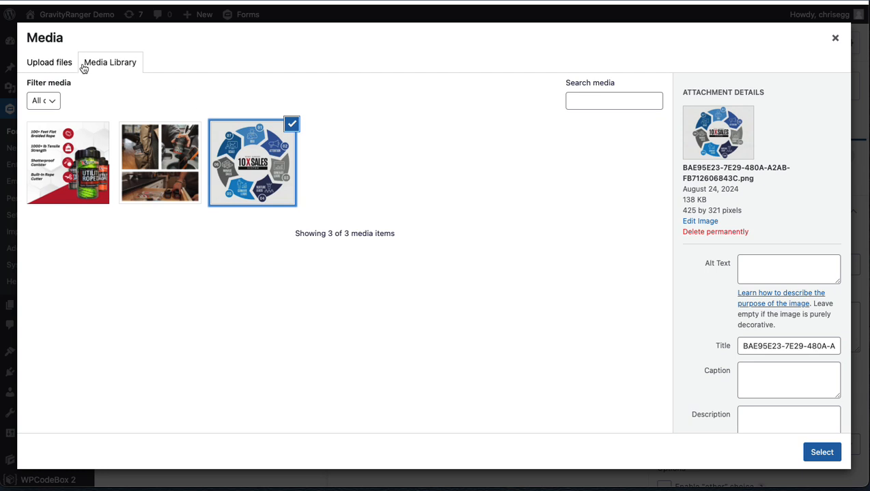
left_click(56, 64)
left_click(400, 243)
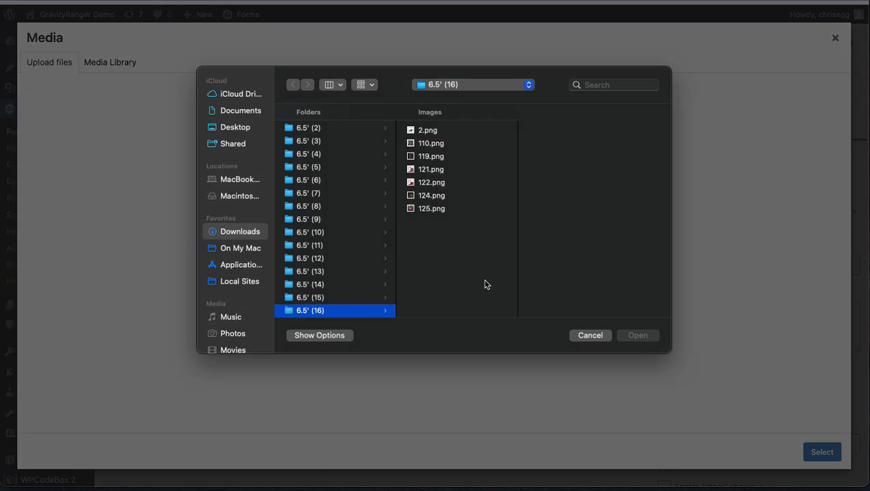
left_click(437, 208)
left_click(639, 335)
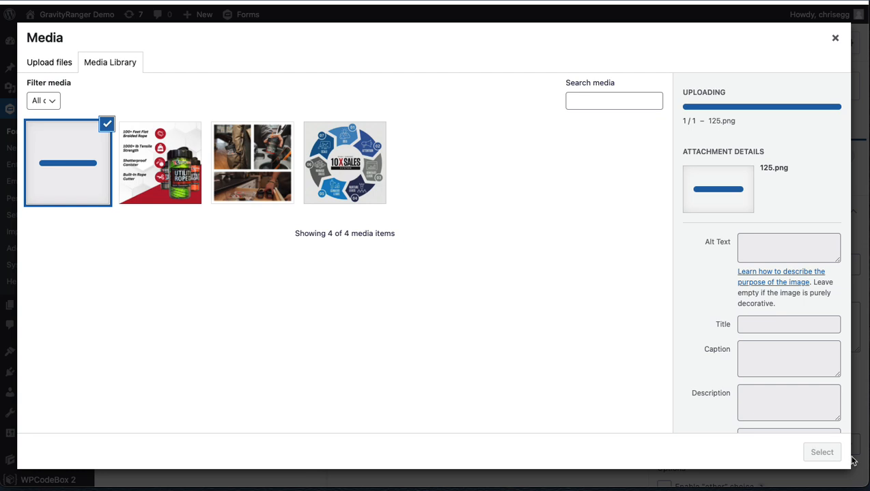
left_click(828, 454)
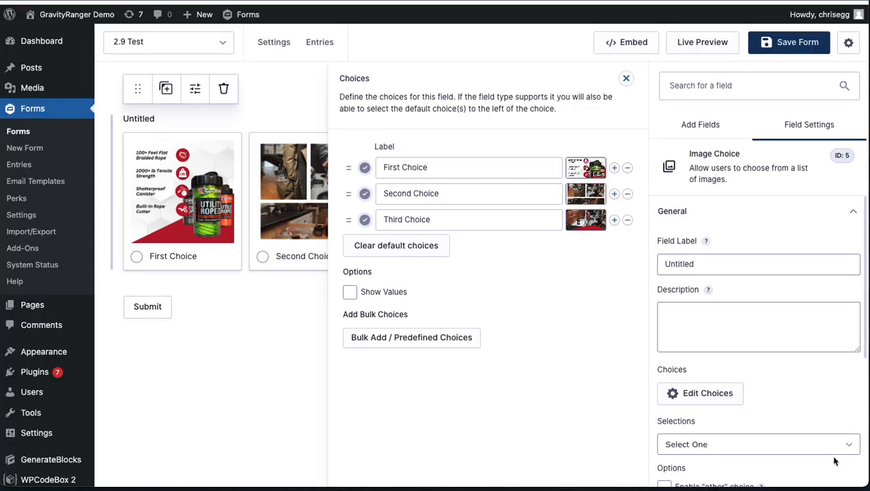
left_click(626, 79)
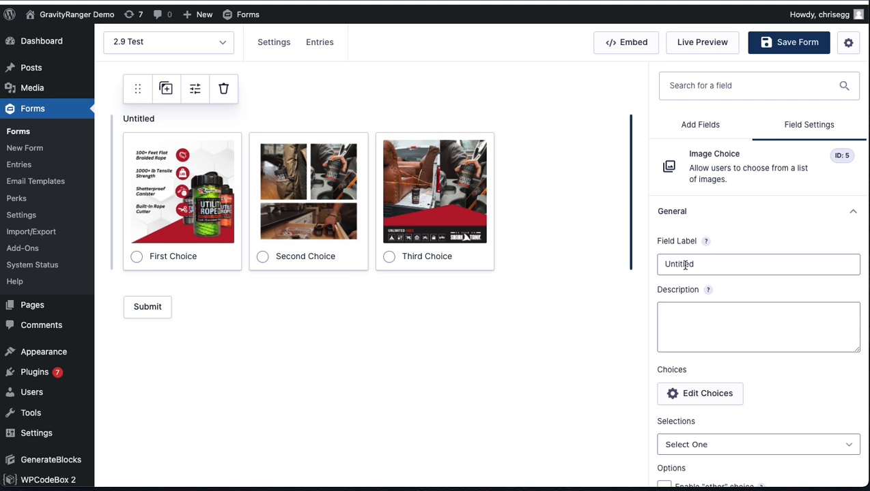
Step: Reopen the Image Choice field's choices, relabeling the first one "Rapid Rope" and the second "Use Anywhere"
left_click(682, 393)
double_click(440, 168)
key("ctrl+a")
type("R")
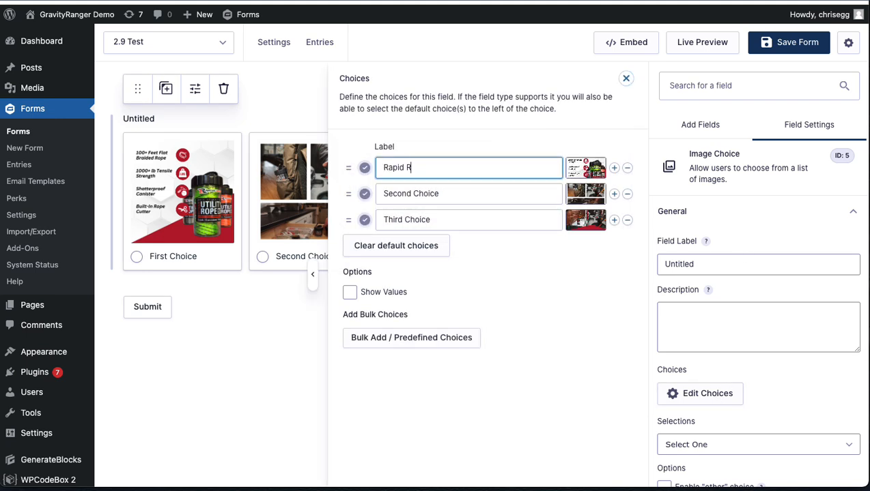
left_click(430, 196)
double_click(430, 196)
key("ctrl+a")
type("Use AN")
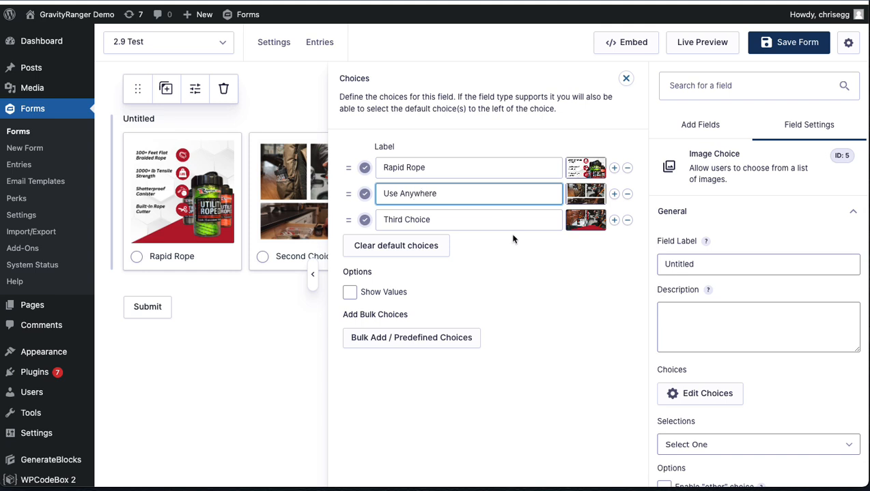
Step: Relabel the third image choice as "Handy" and close the choices editor
left_click(483, 219)
double_click(483, 218)
key("ctrl+a")
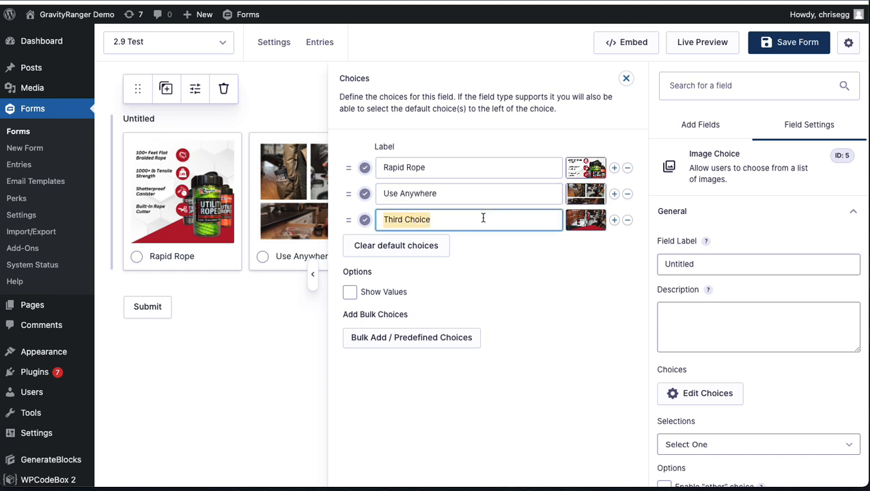
type("Handy")
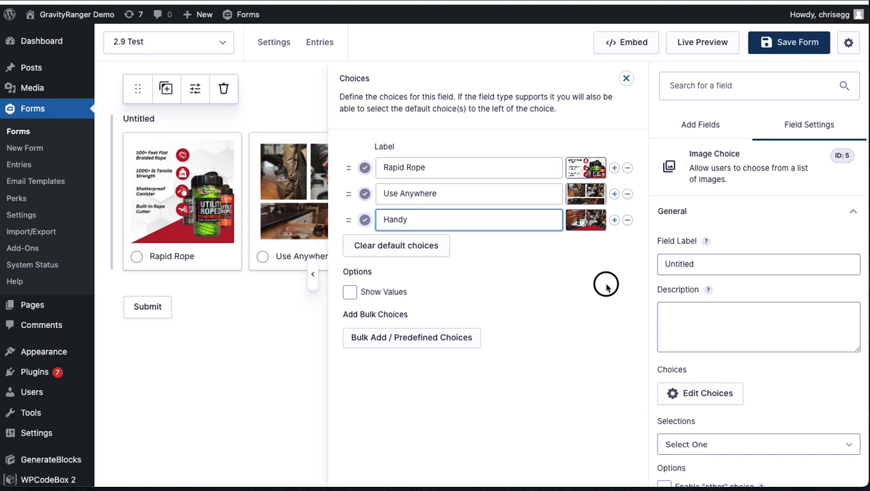
left_click(625, 78)
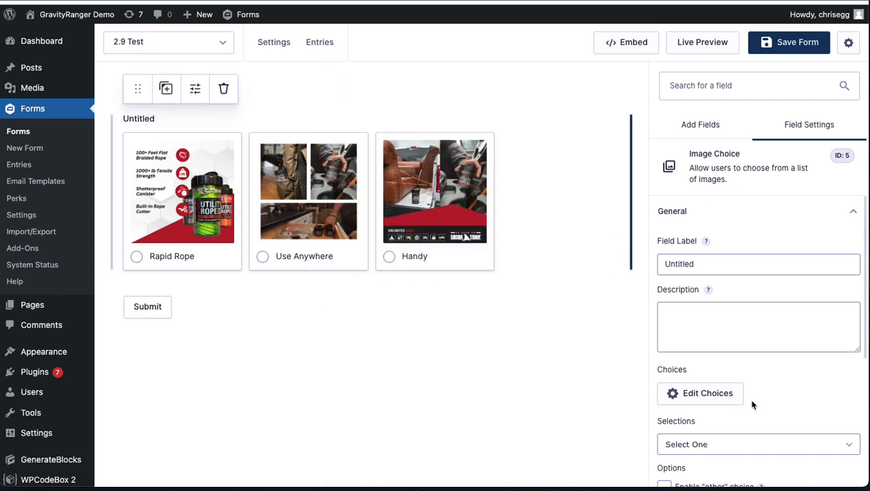
Step: Test Show Values in the choices editor by toggling it repeatedly, saving the form, and leave the option disabled
left_click(707, 396)
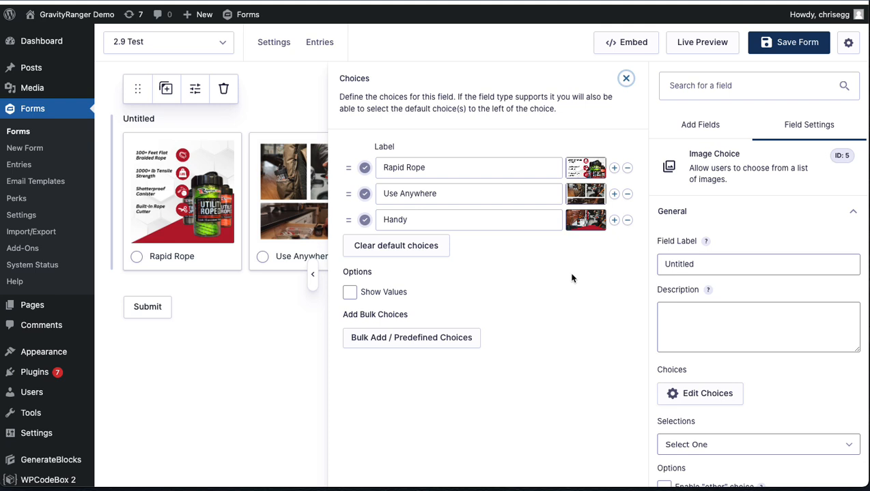
left_click(350, 292)
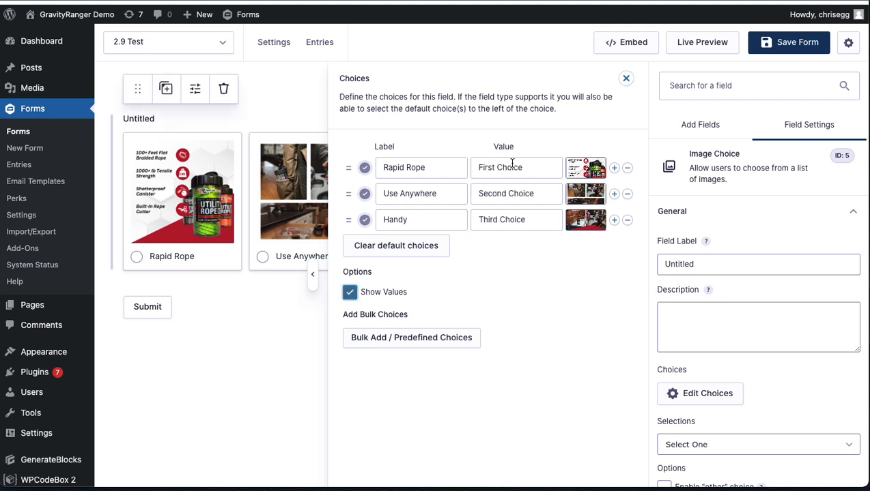
left_click(349, 293)
left_click(350, 294)
left_click(352, 293)
key("ctrl+s")
left_click(368, 294)
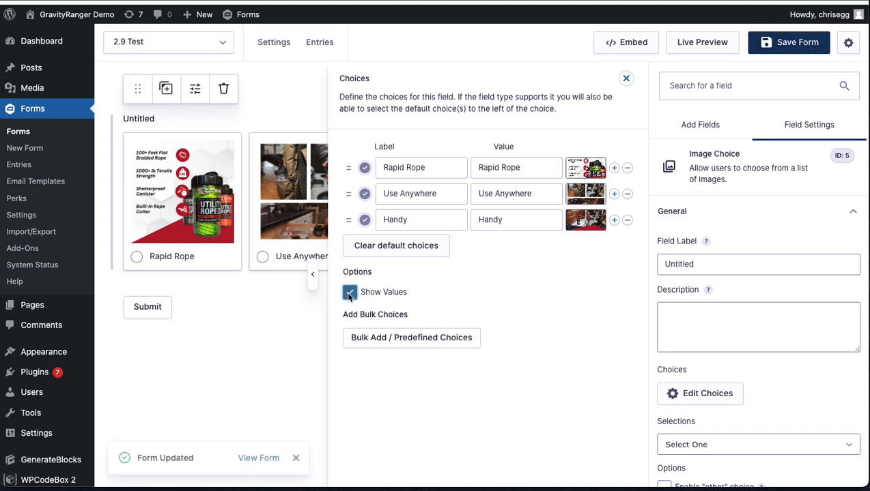
left_click(367, 293)
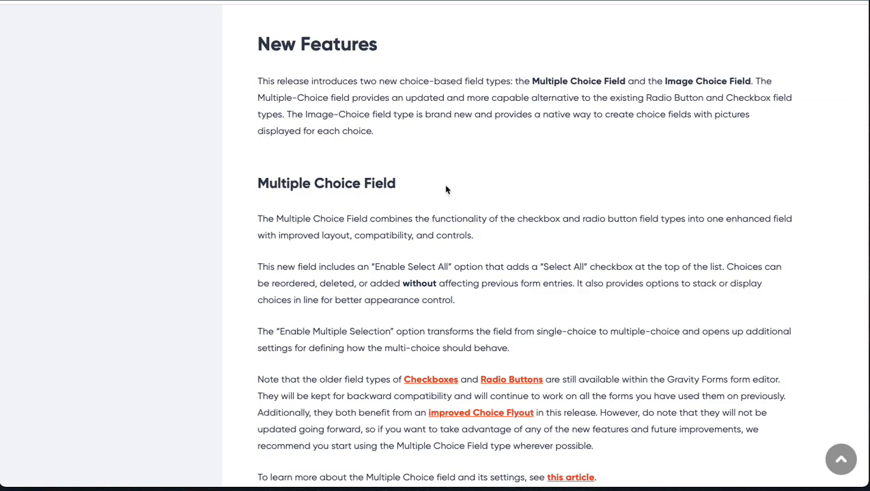
Step: Switch to the Gravity Forms 2.9 beta documentation page and skim its Image Choice, known issues and changelog sections
scroll(445, 186, "down", 20)
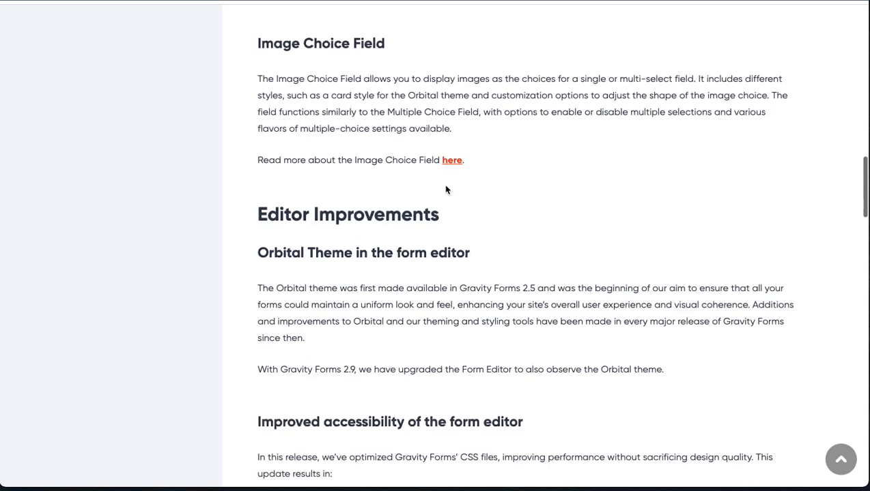
scroll(445, 186, "up", 5)
scroll(445, 189, "down", 2)
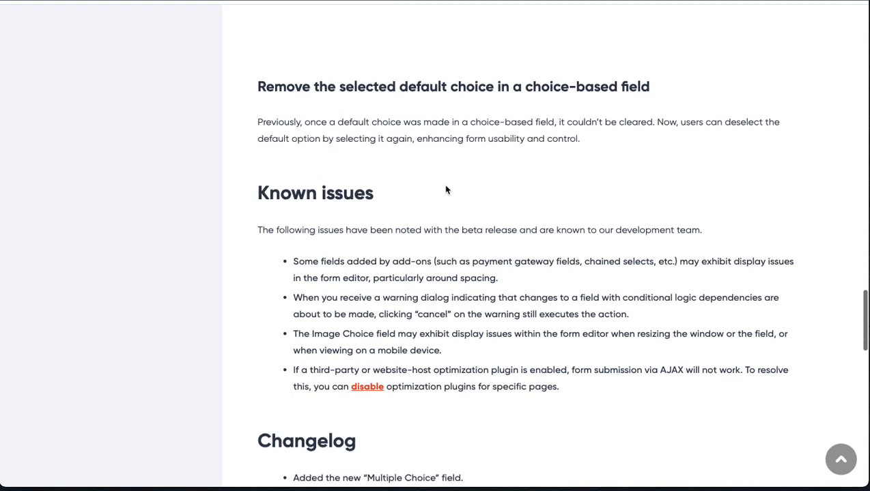
scroll(430, 256, "down", 5)
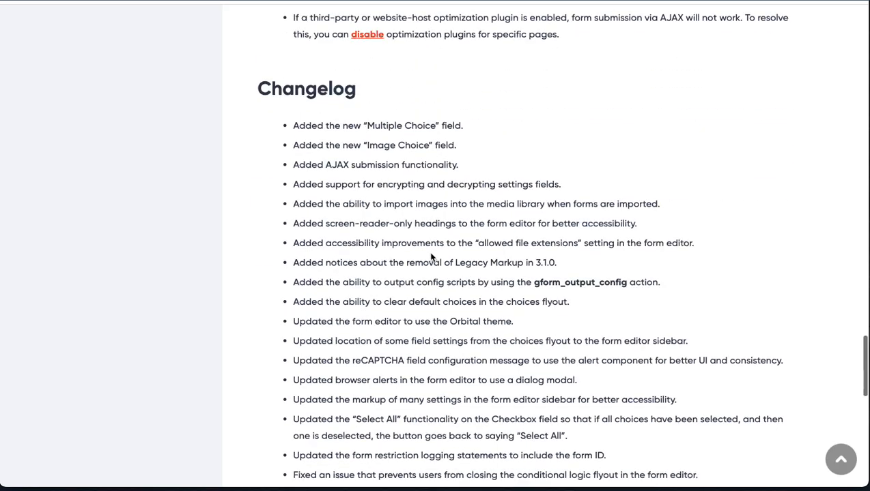
scroll(431, 258, "up", 11)
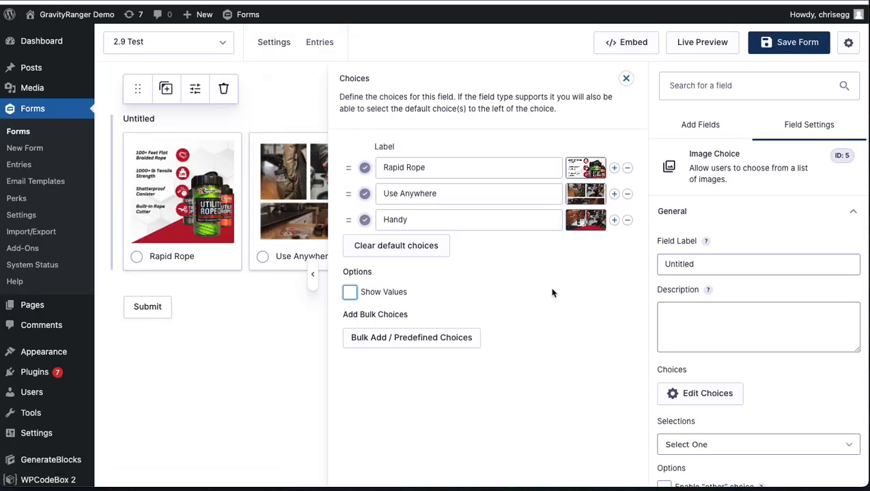
Step: Back in the form editor, try Select Multiple for the Image Choice field's selections, and switch it to Select Exact Number
scroll(689, 342, "down", 4)
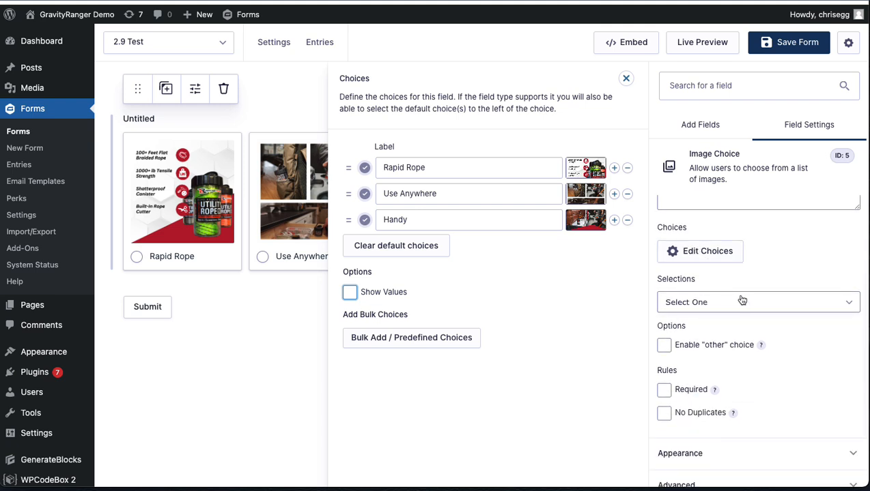
left_click(711, 301)
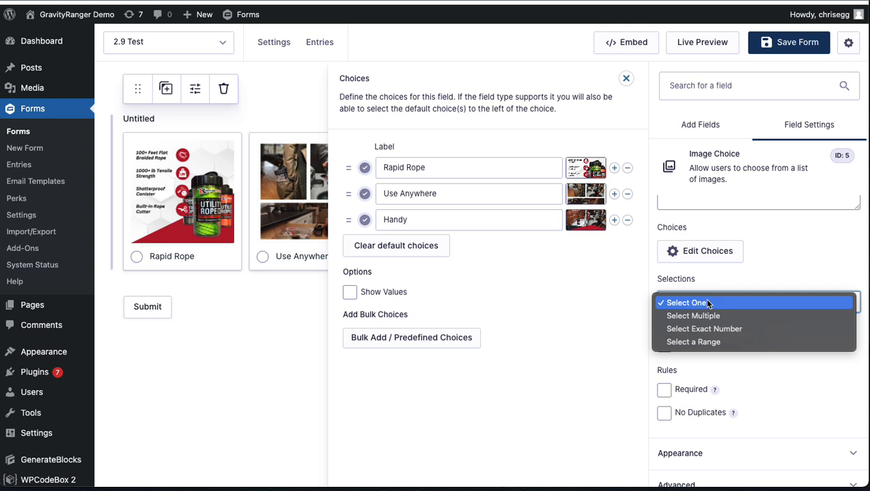
left_click(697, 316)
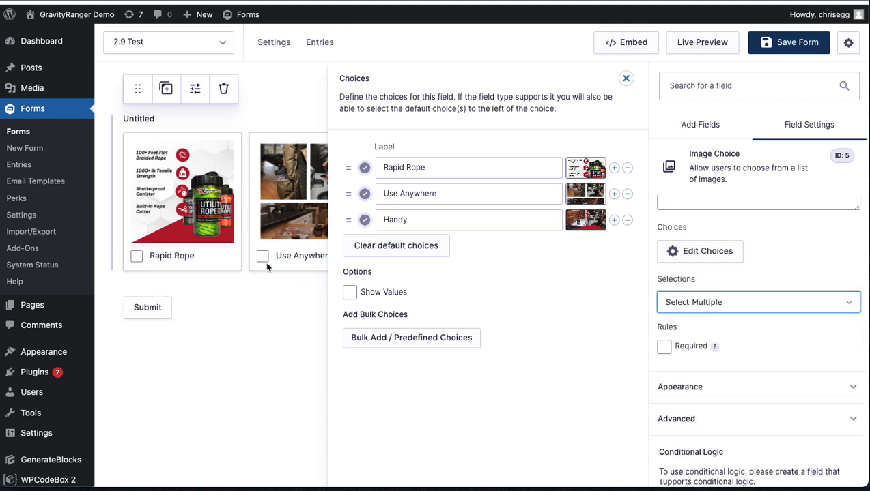
left_click(681, 304)
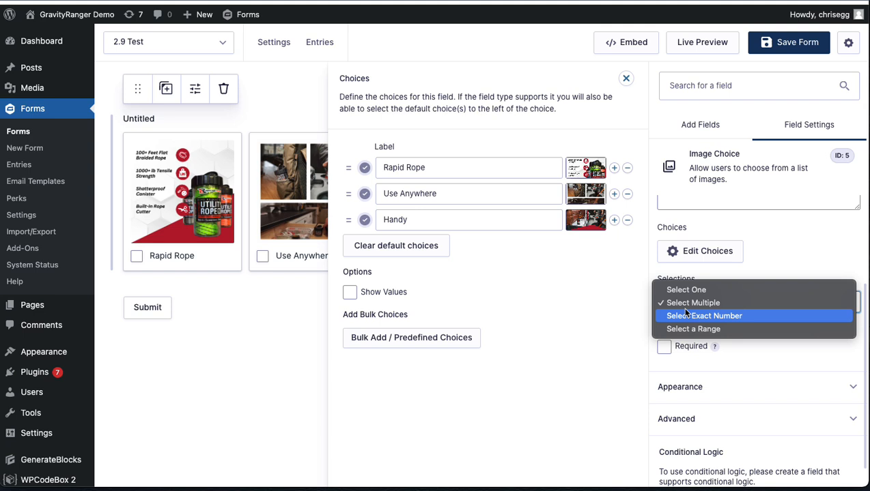
left_click(722, 316)
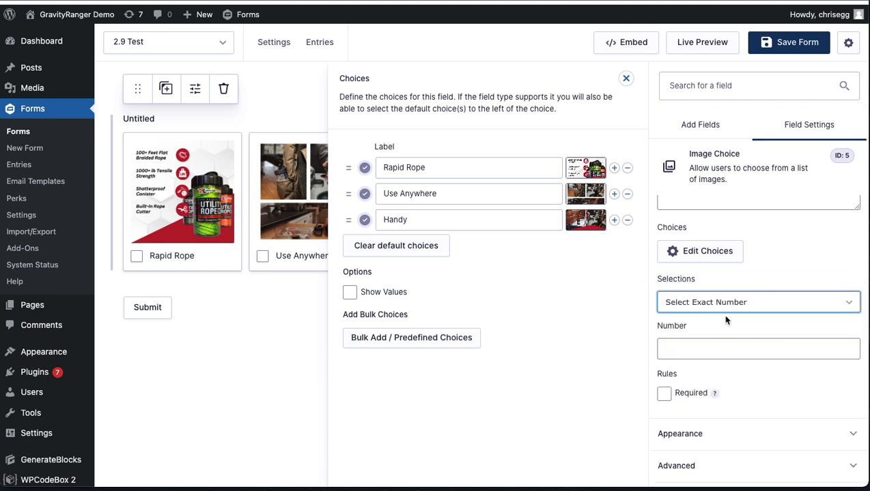
left_click(703, 352)
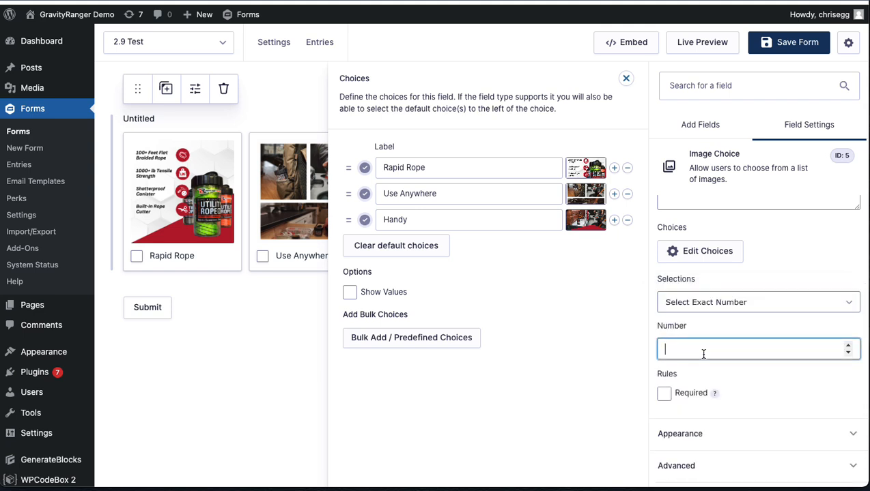
Step: Examine the available Selections options and the related Image Choice settings alongside the choices editor, keeping Select Exact Number
left_click(710, 302)
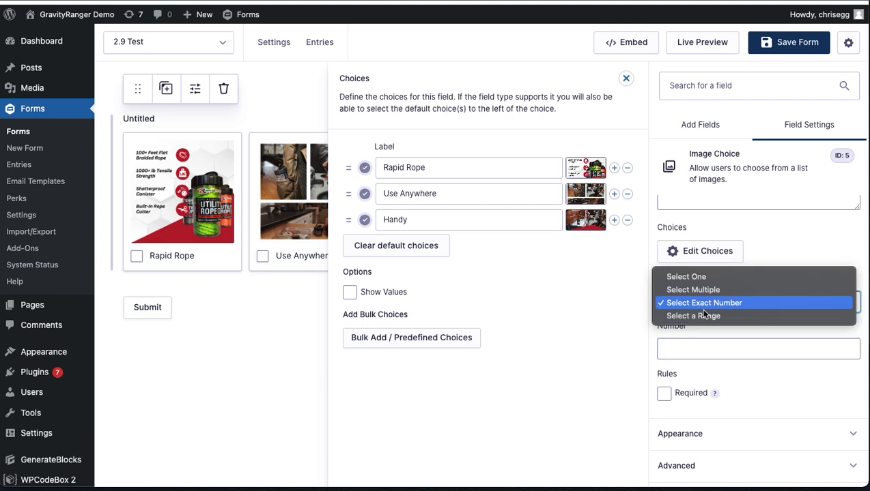
left_click(736, 375)
scroll(730, 343, "down", 1)
scroll(724, 254, "up", 2)
left_click(702, 320)
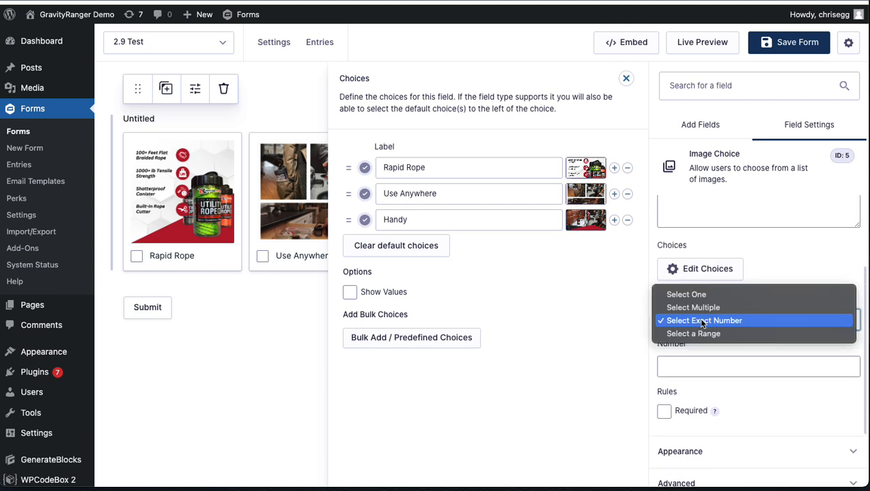
left_click(705, 402)
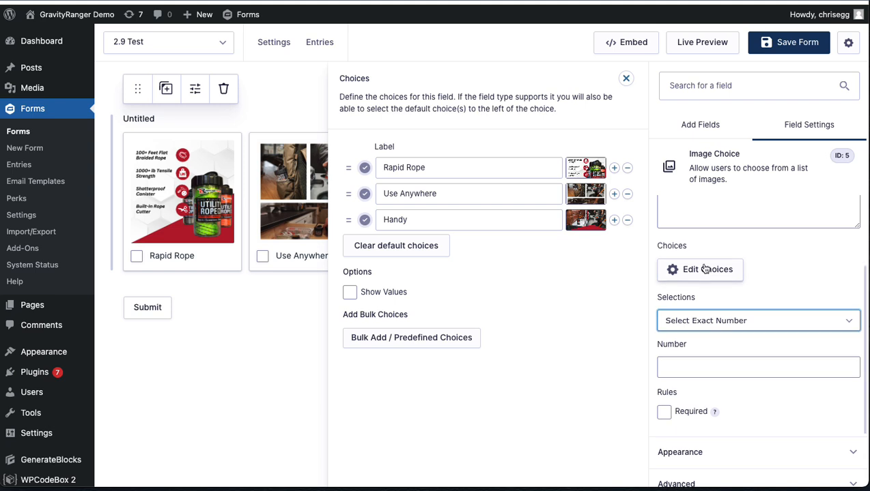
scroll(704, 270, "down", 2)
scroll(703, 266, "up", 2)
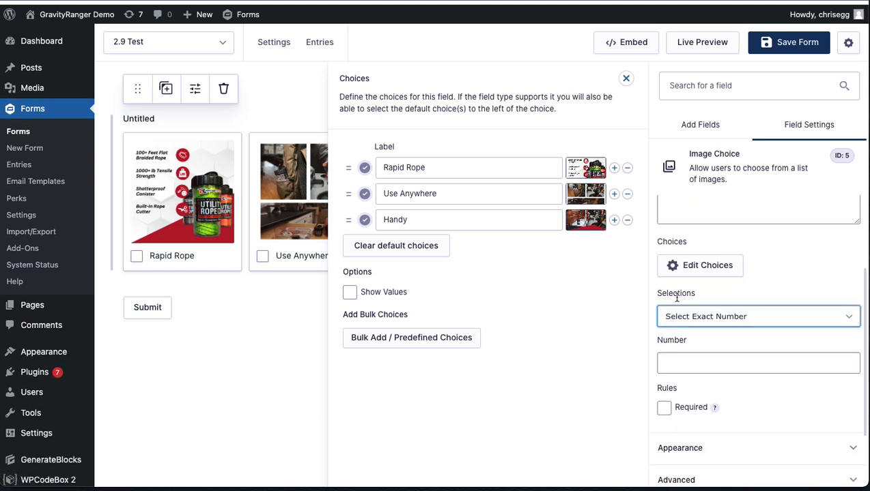
left_click(681, 275)
left_click(681, 277)
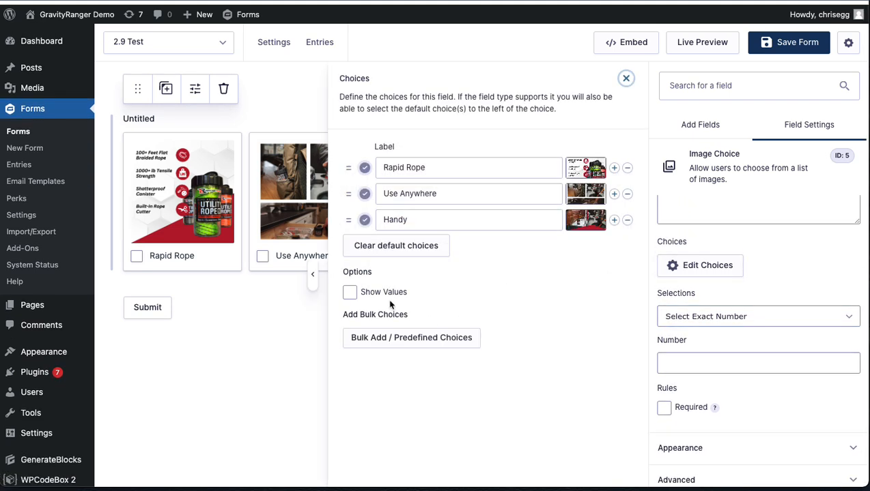
Step: Switch the Image Choice field's selections to Select One and enable the "other" choice
left_click(688, 319)
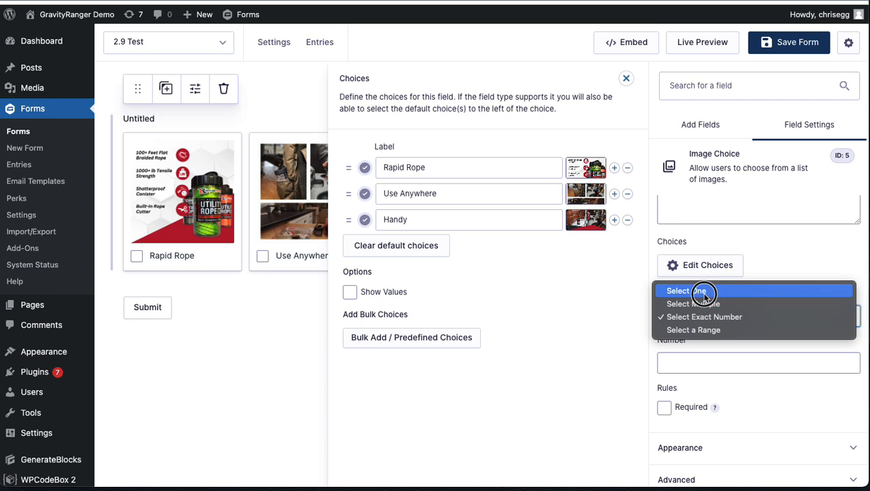
left_click(703, 289)
left_click(664, 359)
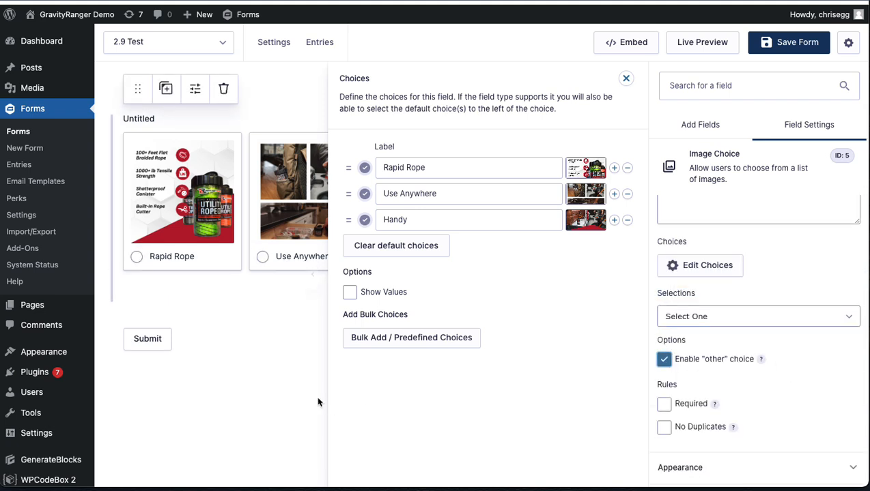
left_click(285, 395)
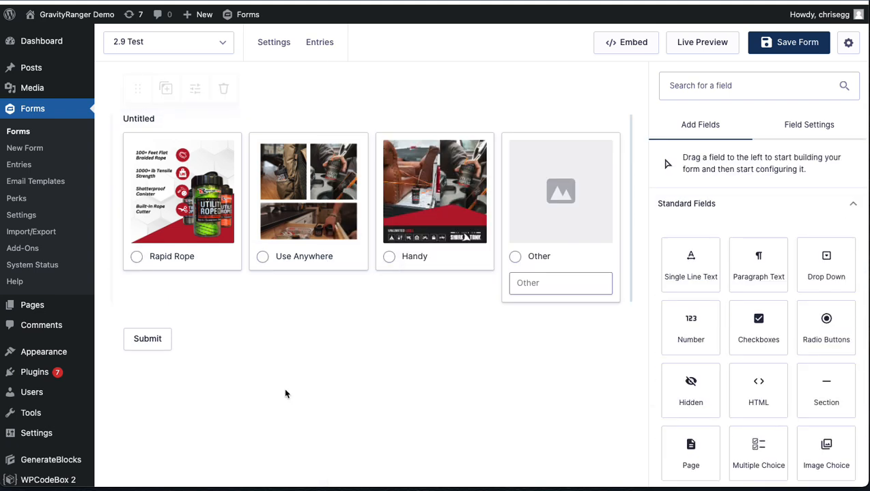
Step: Examine the choices editor and the Image Choice field's general settings for a way to assign an image to the "other" choice
left_click(569, 242)
left_click(700, 266)
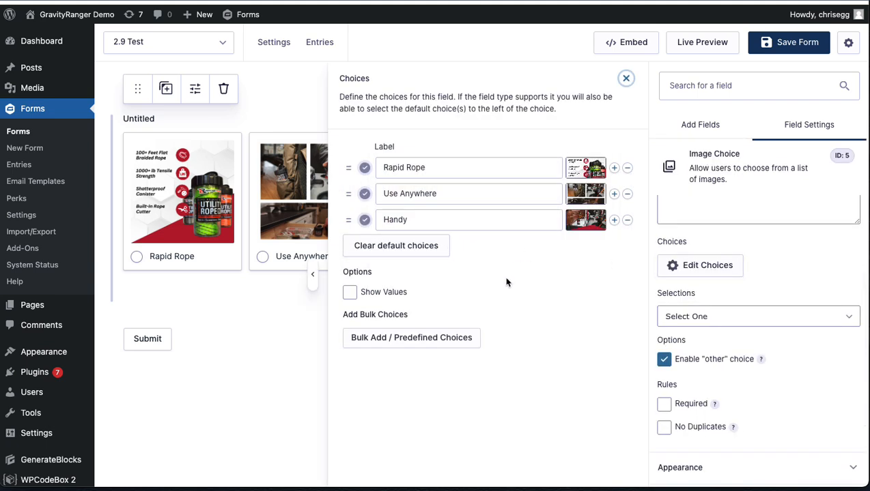
scroll(683, 355, "down", 1)
scroll(718, 357, "down", 3)
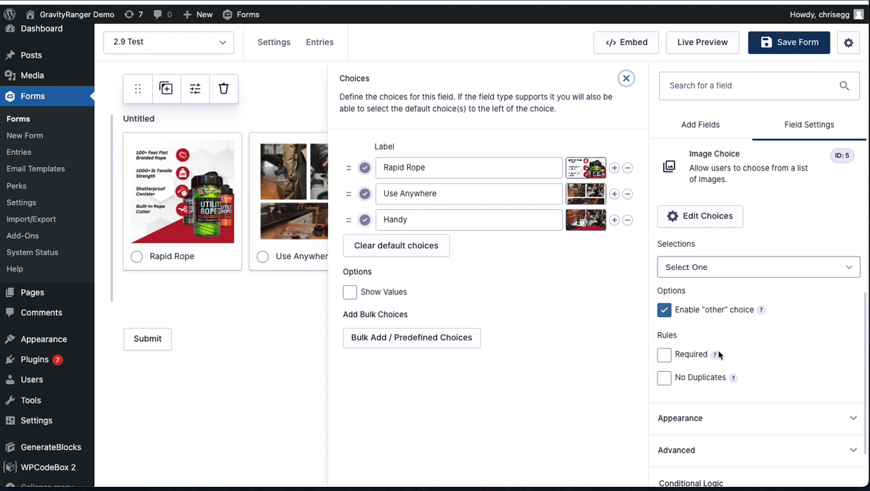
scroll(720, 356, "up", 3)
left_click(168, 341)
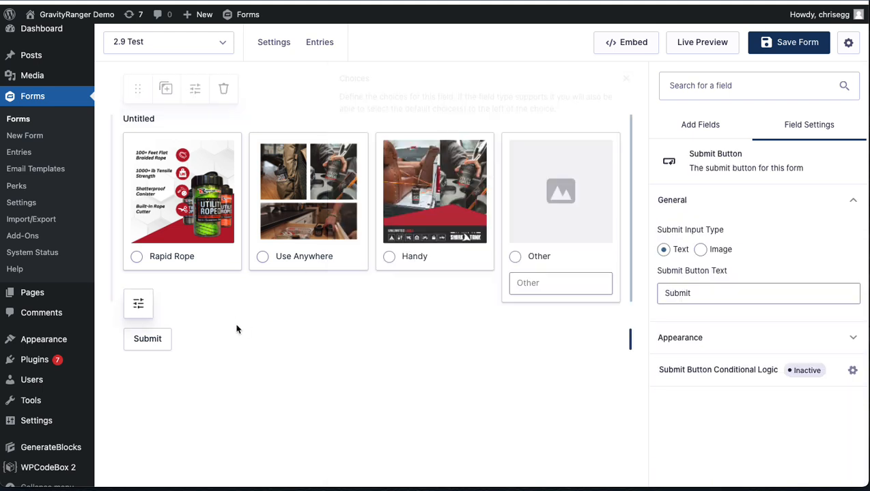
left_click(536, 170)
scroll(735, 301, "down", 1)
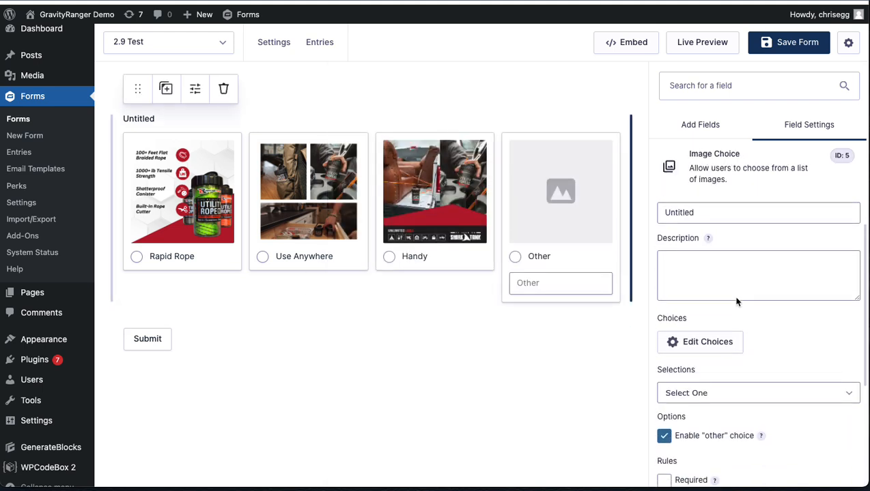
scroll(710, 349, "down", 1)
left_click(708, 298)
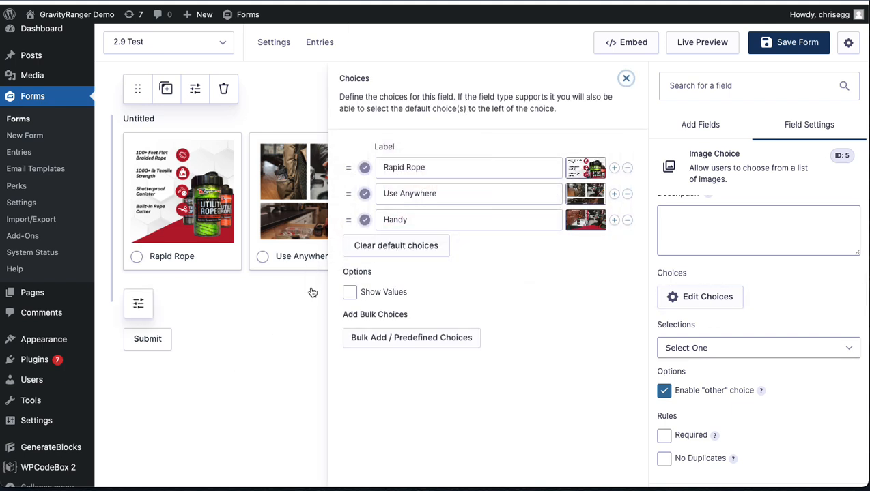
left_click(277, 361)
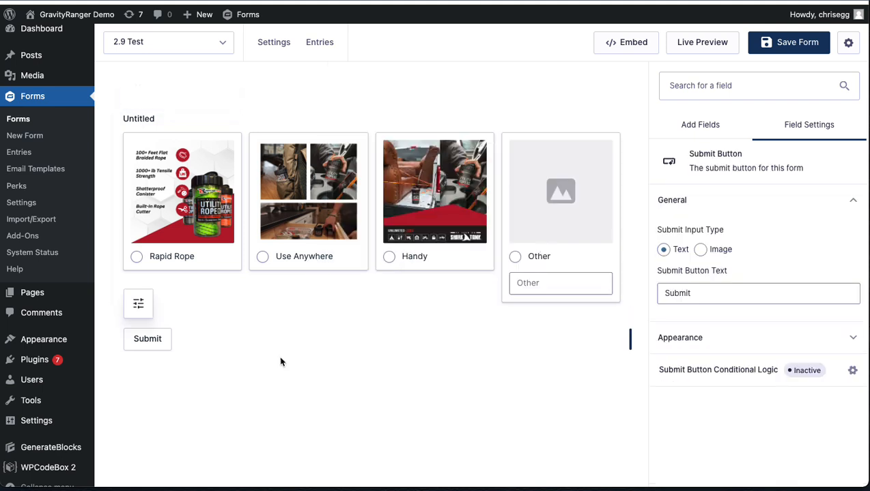
Step: Turn the Image Choice field's "other" choice off and back on, and save the form
left_click(562, 217)
scroll(689, 331, "down", 5)
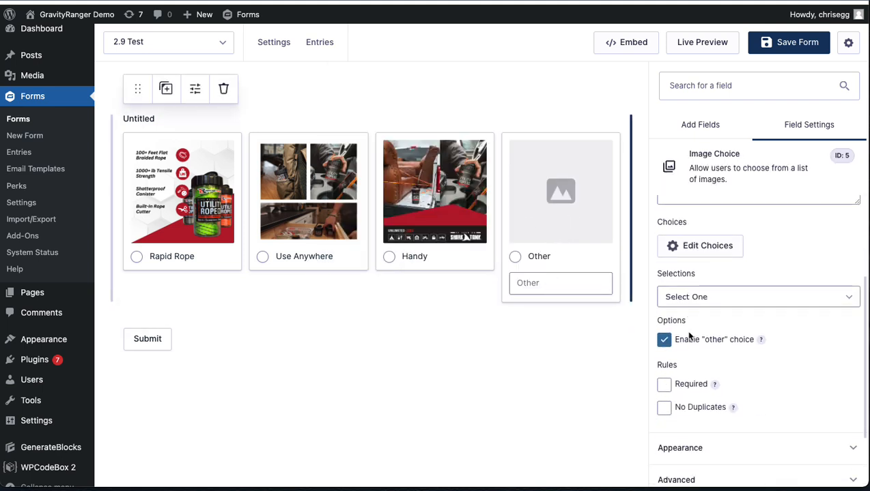
left_click(664, 293)
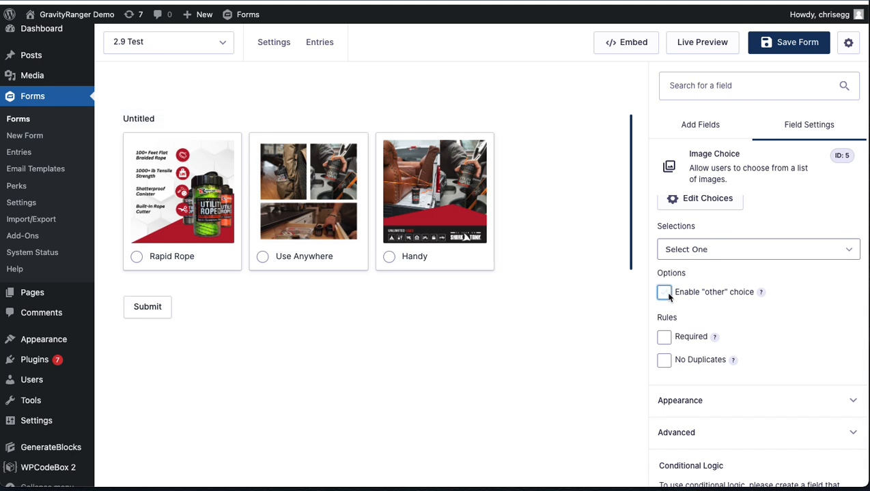
left_click(664, 292)
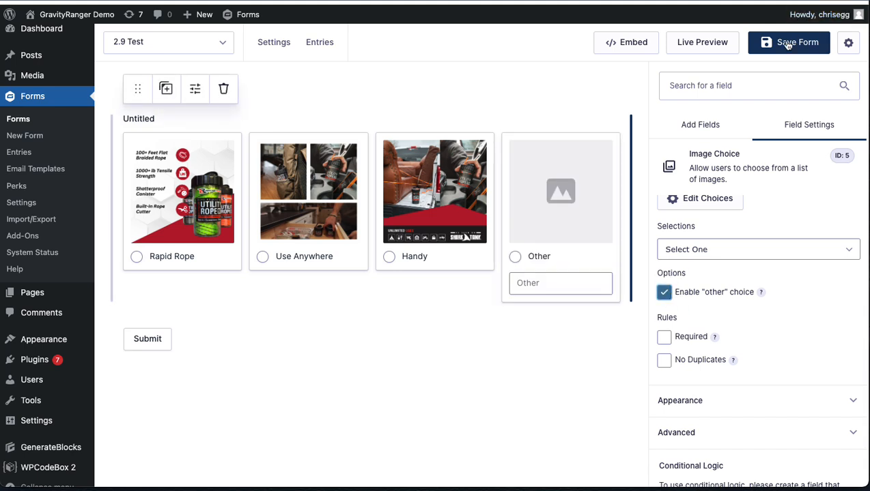
Step: Open the form's live preview and try selecting the Other, Handy, Use Anywhere and Rapid Rope choices one after another
left_click(714, 43)
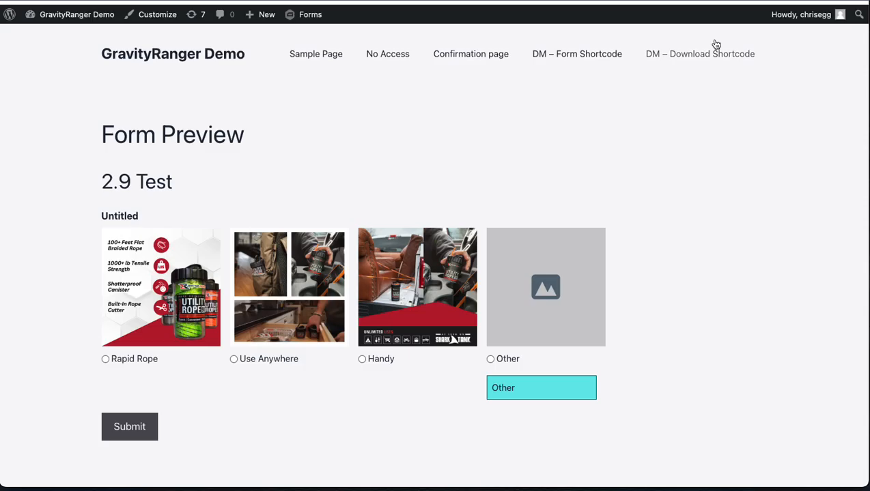
left_click(508, 358)
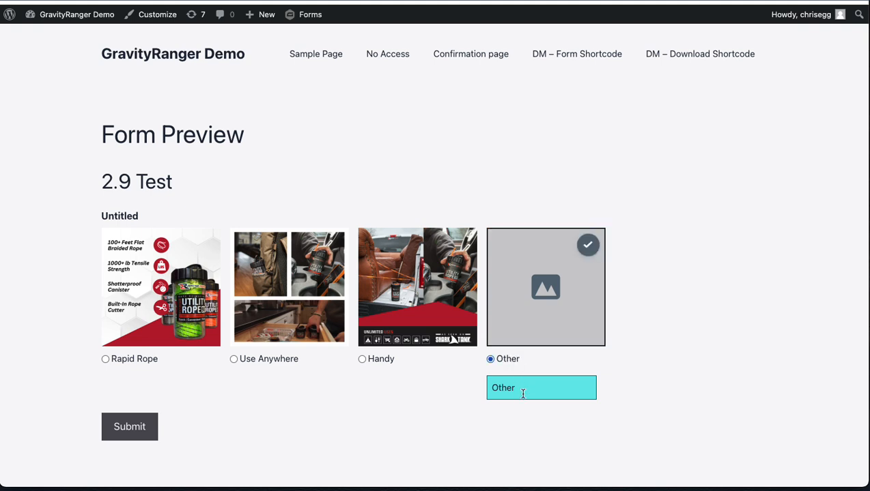
left_click(413, 335)
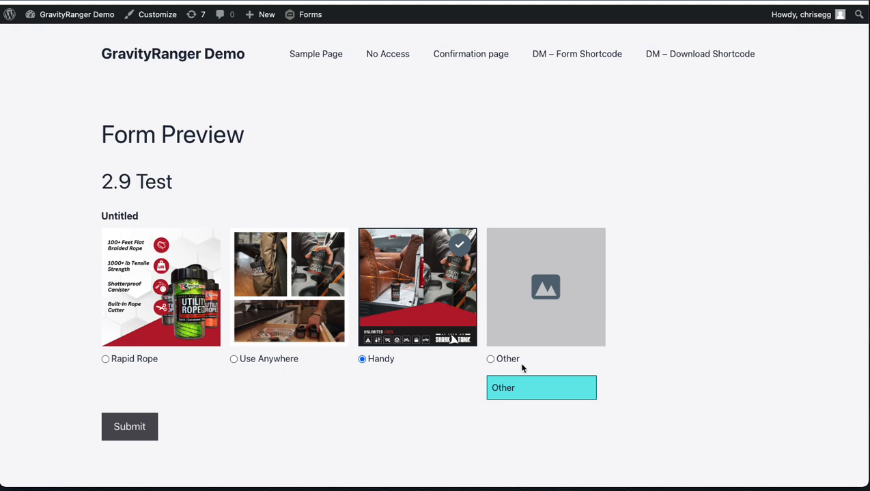
left_click(341, 249)
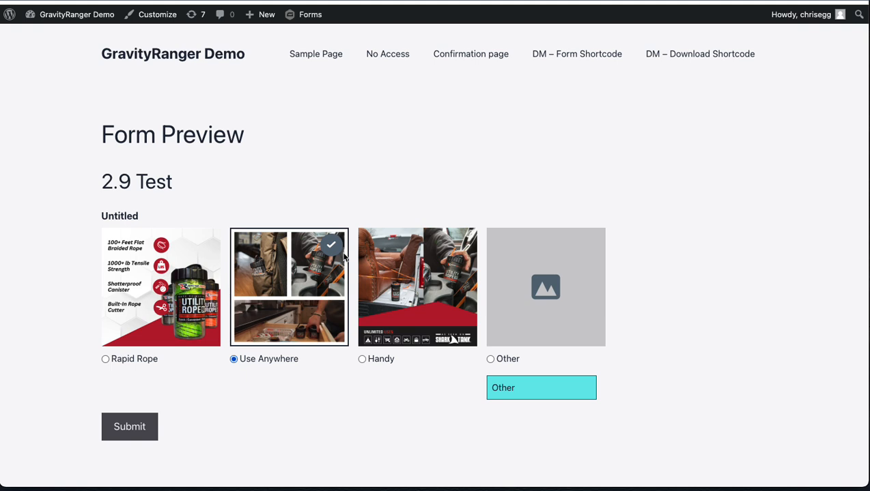
left_click(166, 265)
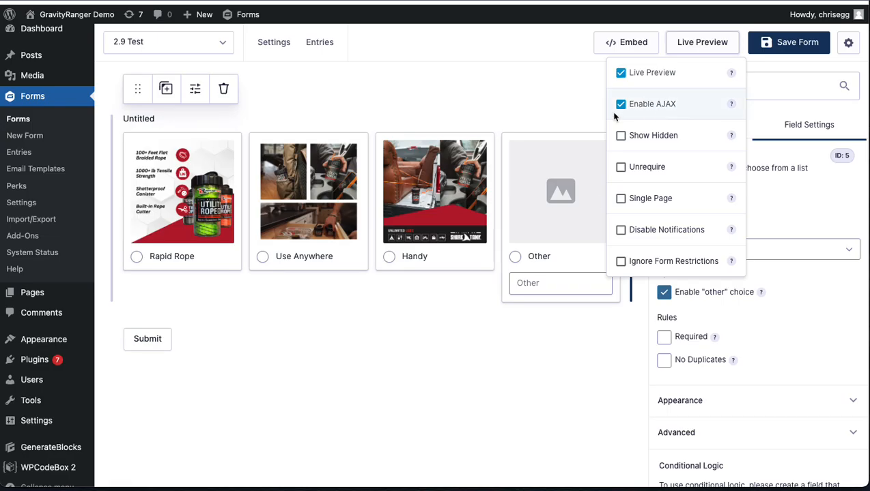
Step: Back in the form editor, set the Image Choice field's Choice Label Visibility to Hidden
left_click(570, 101)
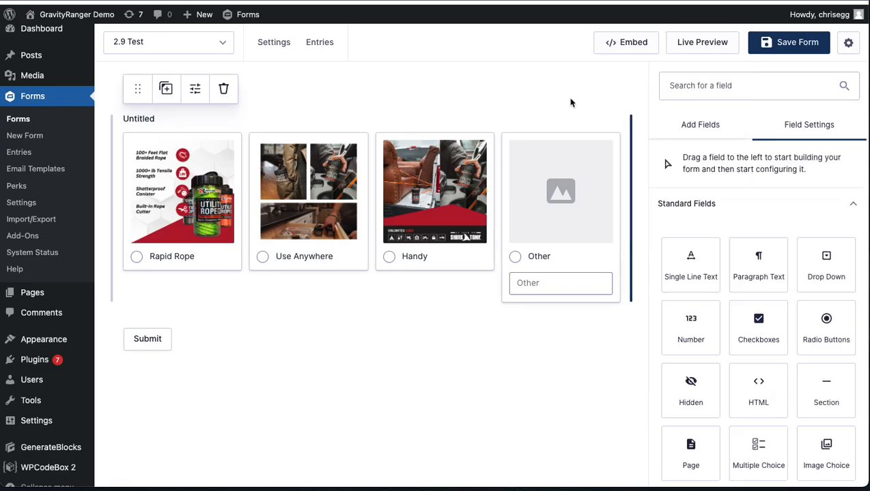
left_click(601, 223)
scroll(738, 292, "down", 1)
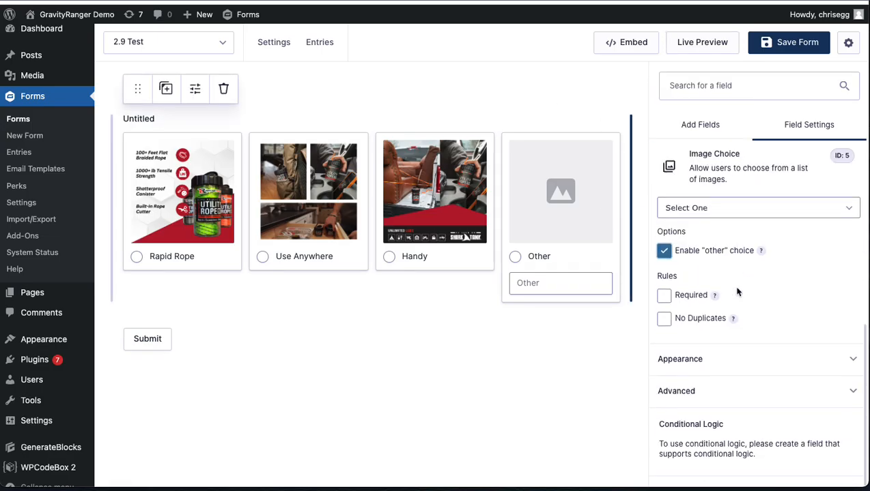
left_click(722, 364)
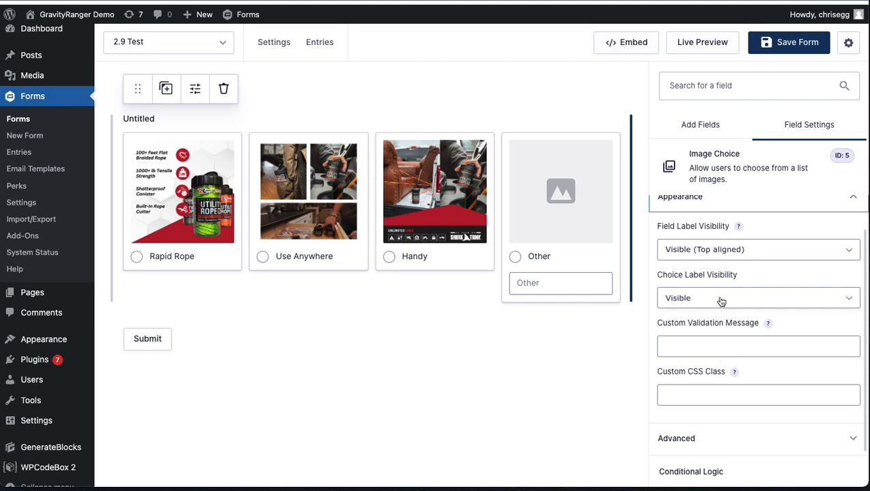
left_click(720, 302)
left_click(716, 312)
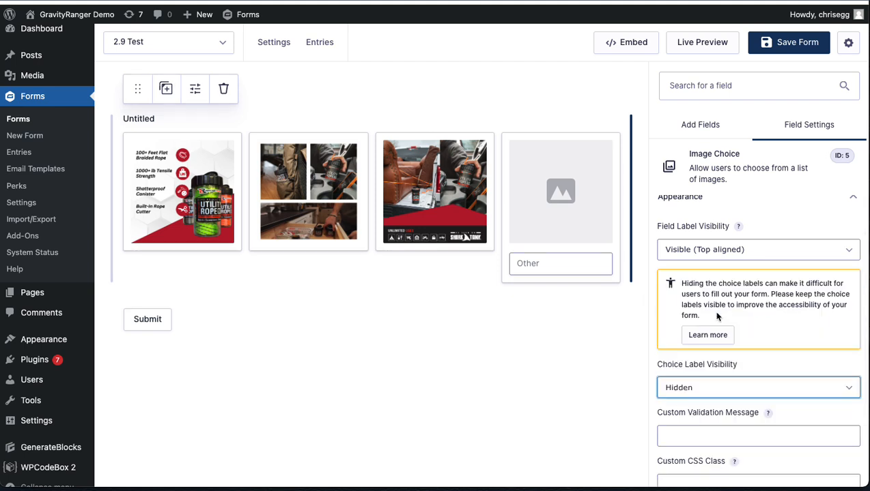
left_click(576, 222)
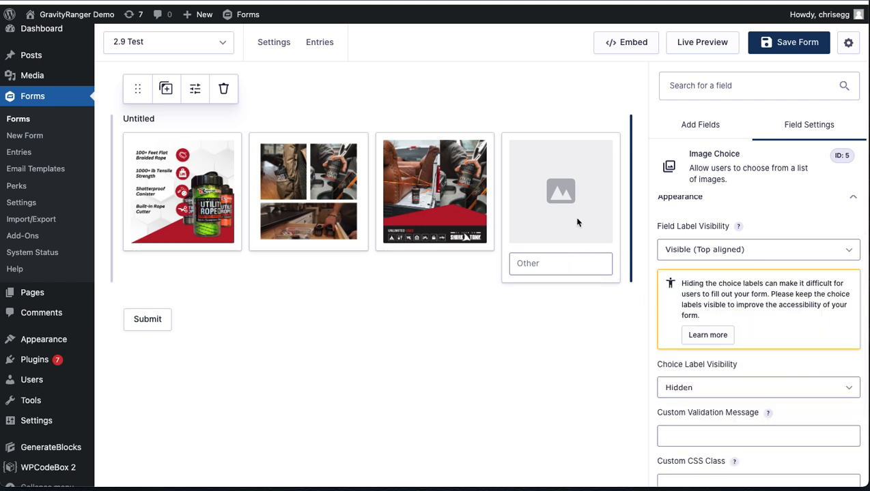
Step: Disable the "other" choice in the Image Choice field's general settings
scroll(676, 239, "up", 1)
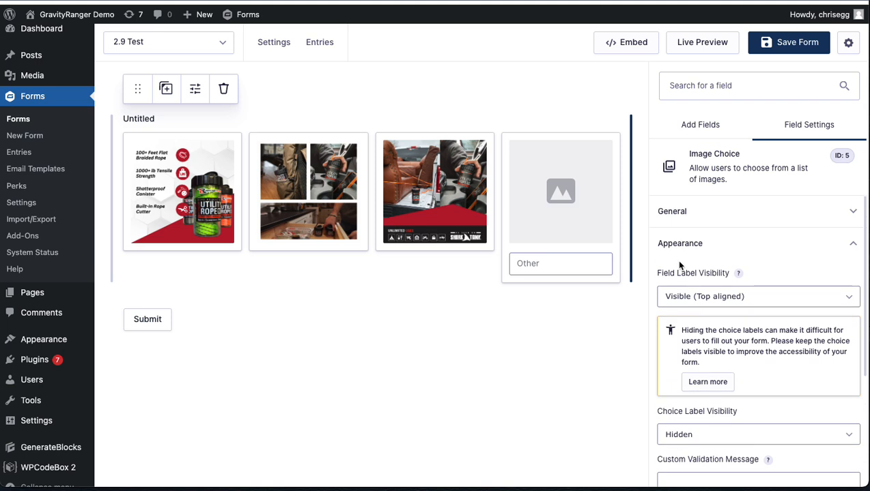
left_click(683, 214)
left_click(693, 393)
left_click(691, 391)
scroll(778, 398, "down", 2)
left_click(663, 371)
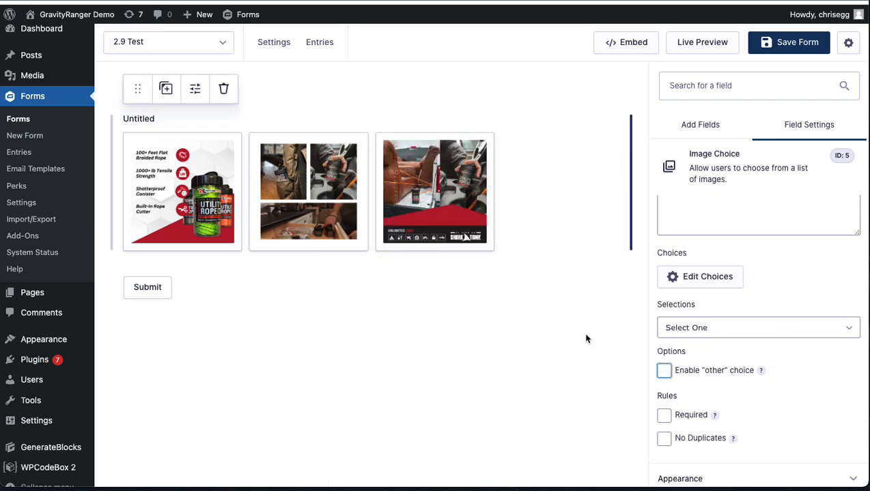
Step: Examine the Image Choice field's appearance settings, including label visibility, the accessibility notice, custom validation message and CSS class
scroll(710, 255, "up", 2)
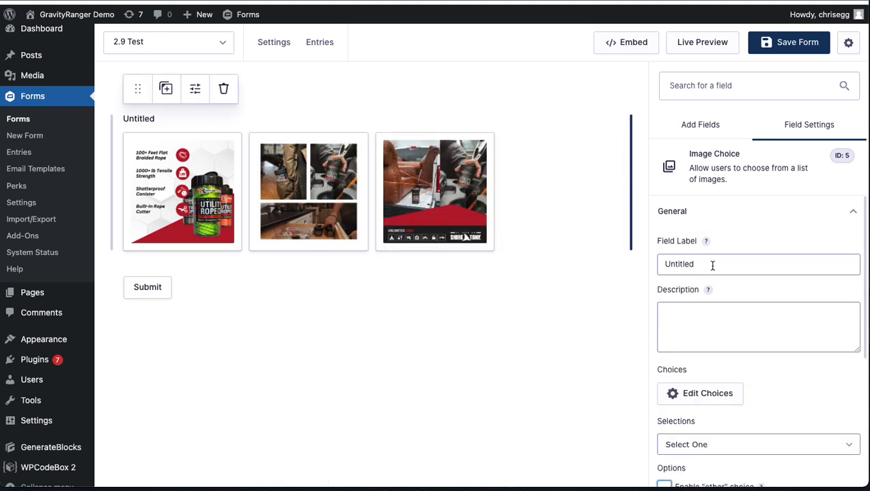
left_click(681, 213)
left_click(699, 249)
scroll(698, 249, "down", 1)
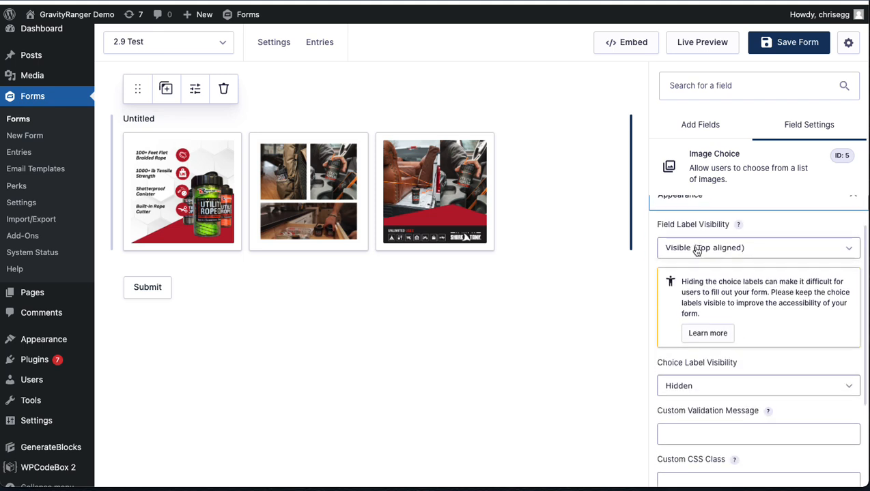
scroll(726, 338, "down", 1)
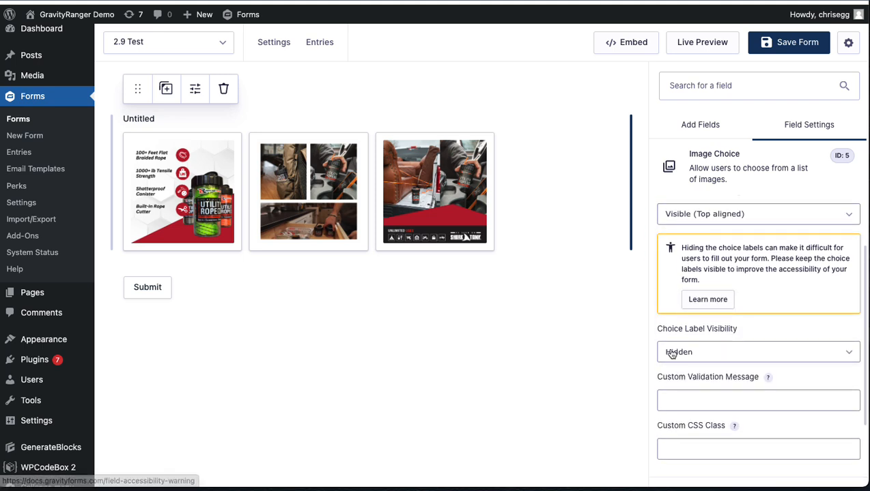
scroll(743, 371, "down", 2)
scroll(688, 270, "up", 1)
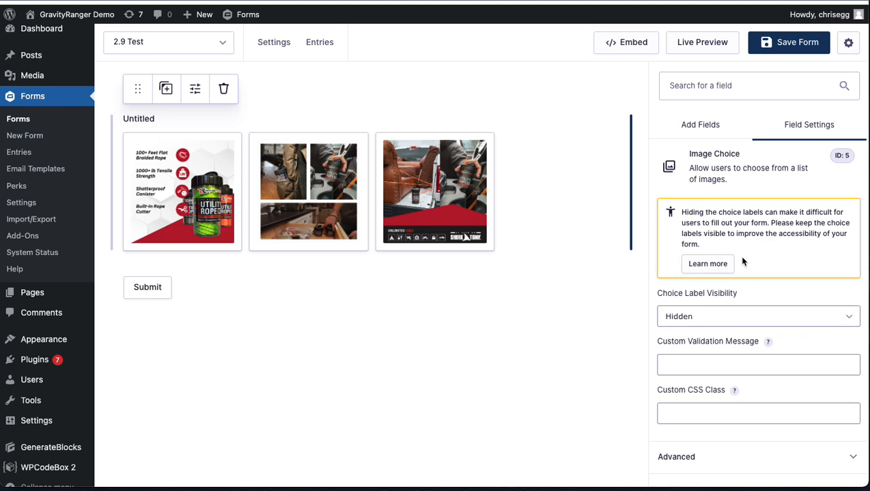
scroll(738, 328, "down", 1)
scroll(720, 350, "down", 1)
scroll(720, 350, "up", 3)
scroll(720, 350, "down", 3)
scroll(718, 347, "down", 1)
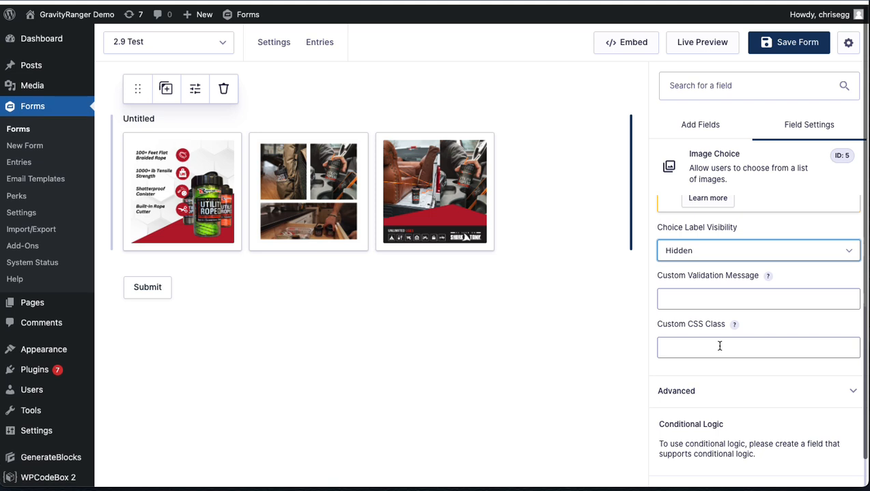
scroll(719, 346, "up", 4)
scroll(712, 214, "up", 2)
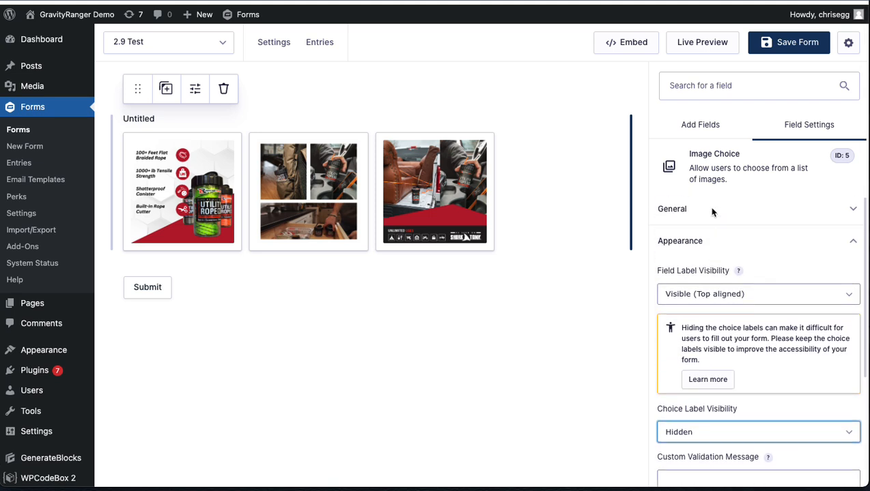
Step: Examine the Image Choice field's advanced settings, including the admin label, visibility and dynamic population options
left_click(704, 252)
scroll(704, 254, "down", 1)
left_click(704, 281)
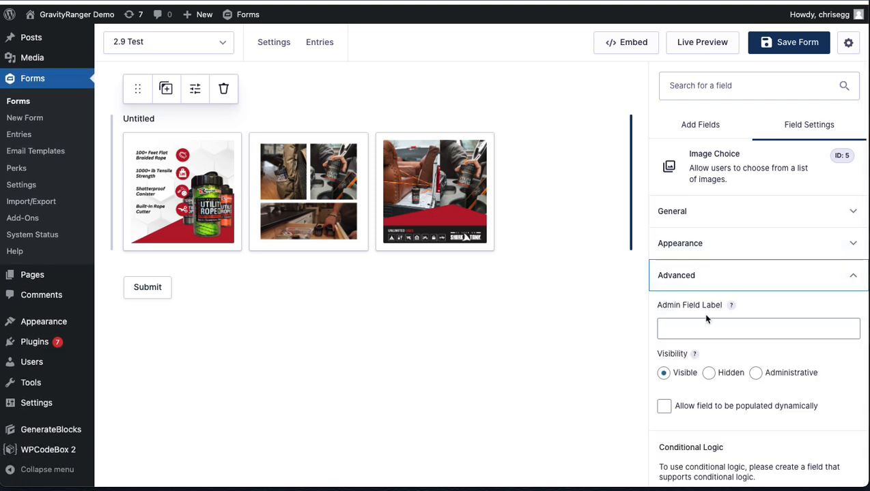
scroll(705, 316, "down", 1)
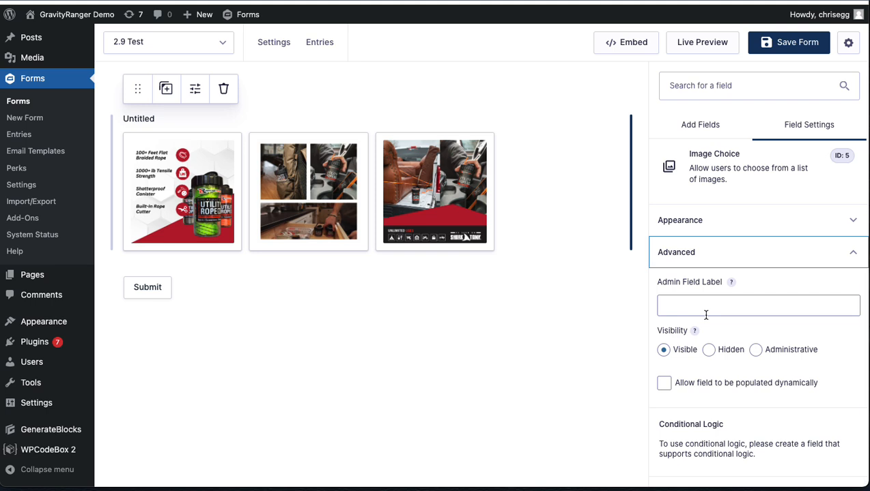
scroll(705, 313, "up", 1)
Step: Return to the Image Choice field's general settings, save the form and open its choices editor
left_click(702, 219)
scroll(718, 345, "down", 5)
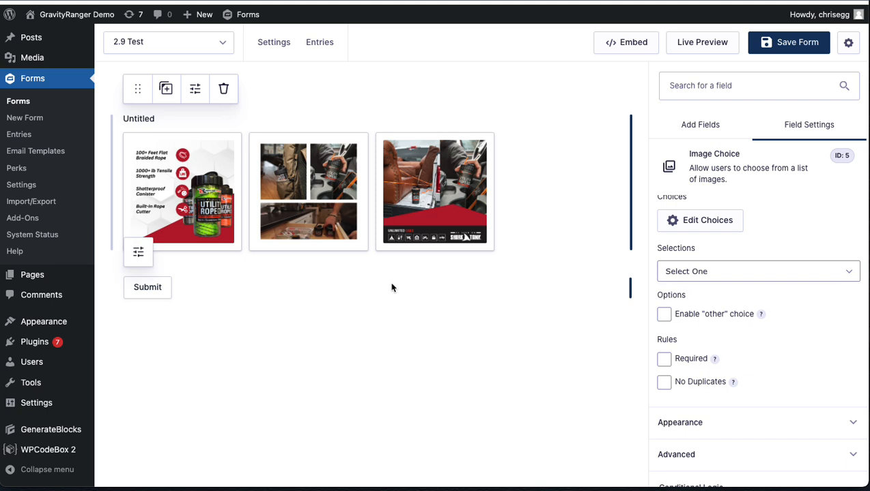
left_click(785, 44)
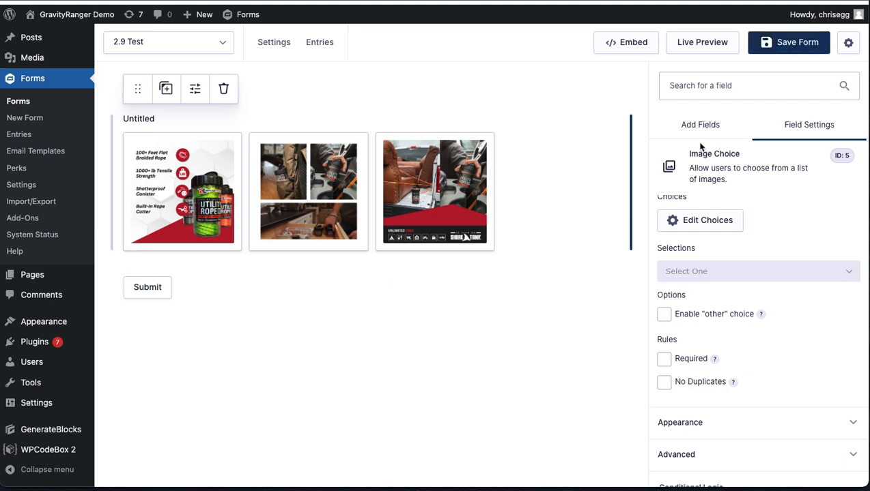
left_click(714, 220)
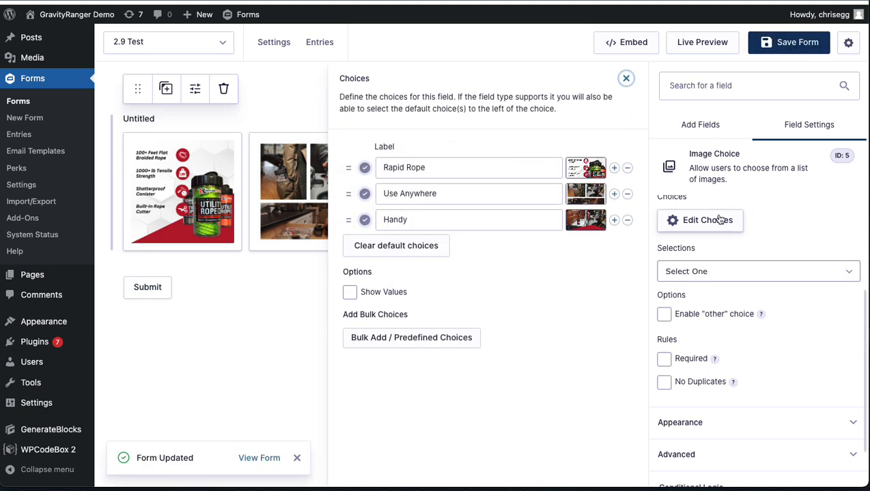
Step: Close the choices editor, preview the 2.9 Test form and test selecting each image choice, then close the preview
left_click(266, 359)
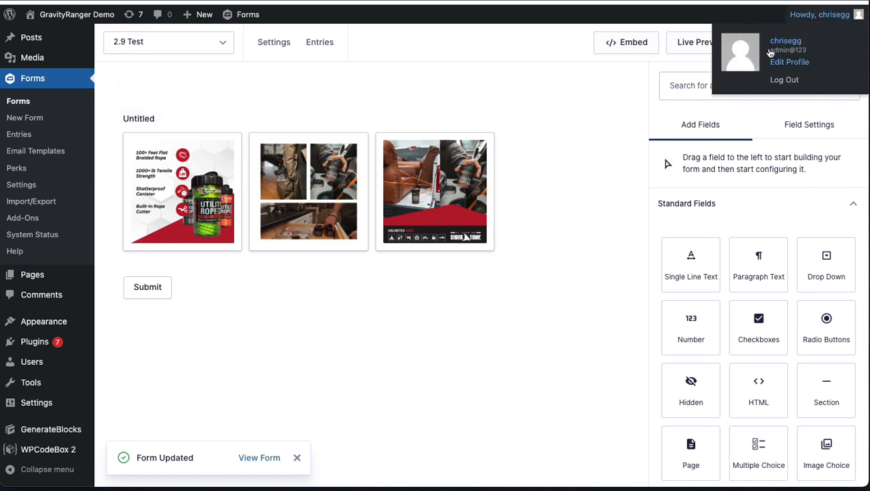
left_click(685, 42)
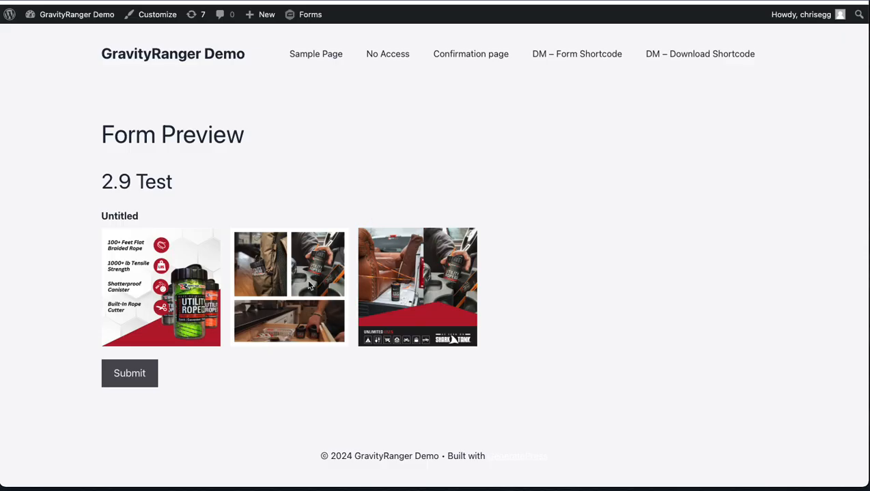
left_click(181, 332)
left_click(290, 298)
left_click(384, 282)
left_click(315, 284)
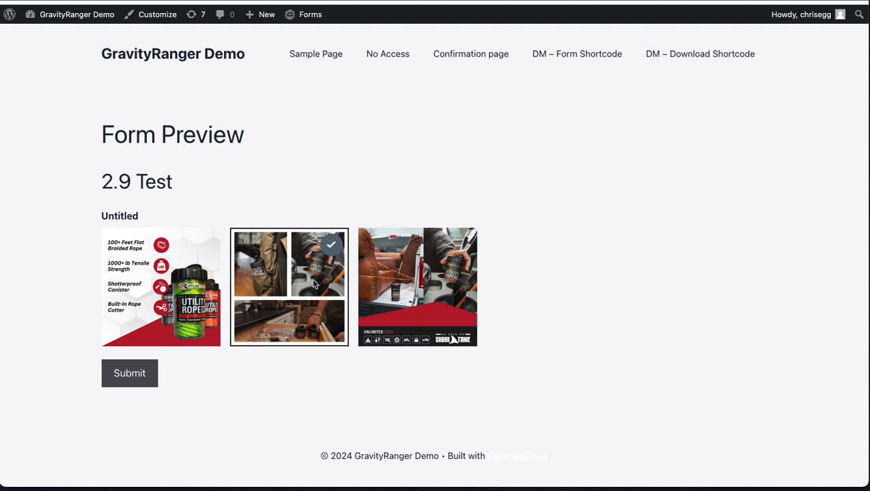
left_click(204, 286)
key("ctrl+w")
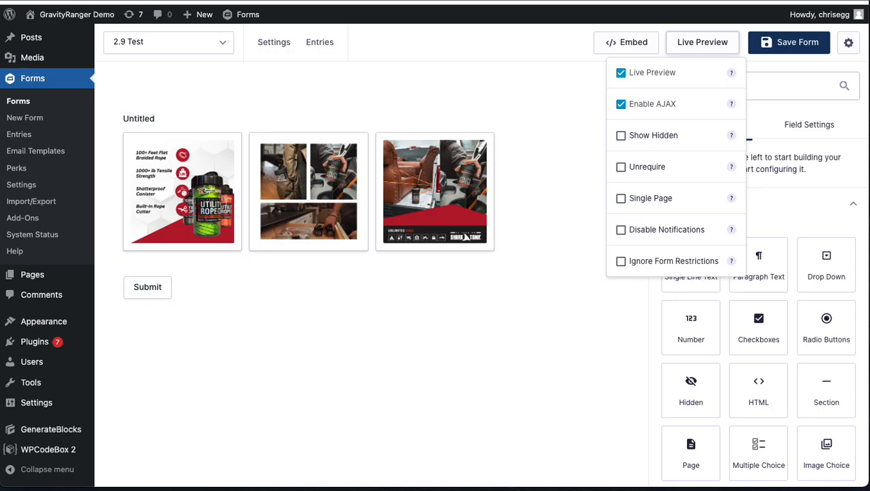
Step: Set the Image Choice field's selections to Select Multiple in its general settings
left_click(576, 156)
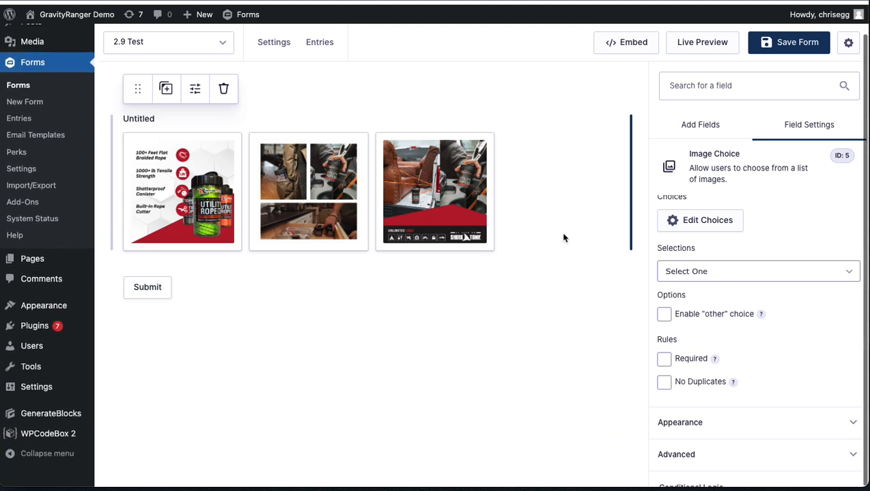
scroll(772, 334, "down", 2)
left_click(761, 358)
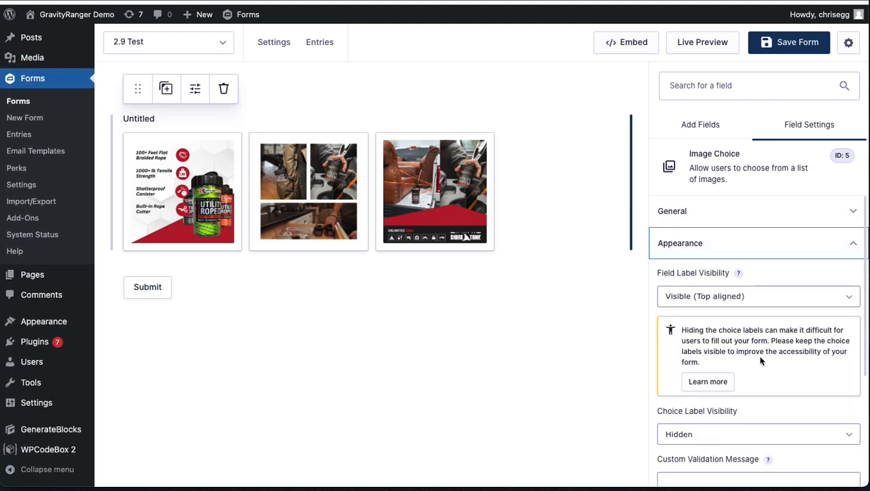
left_click(722, 220)
scroll(729, 318, "down", 2)
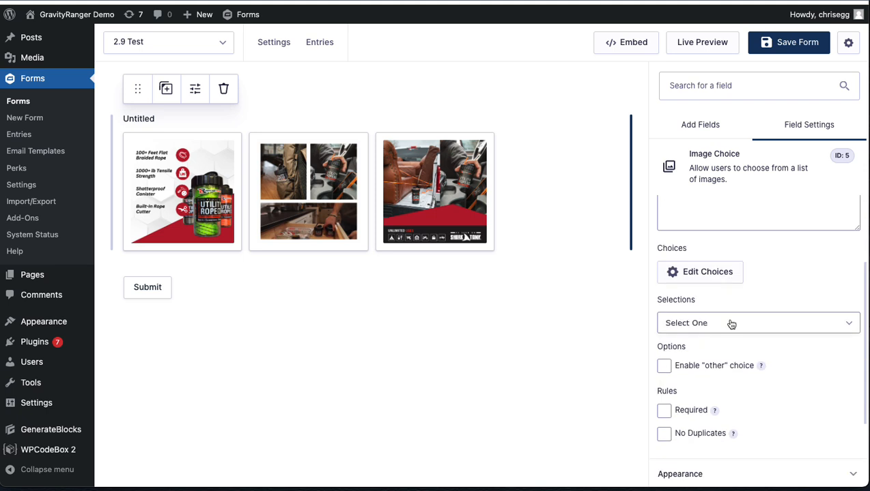
left_click(731, 325)
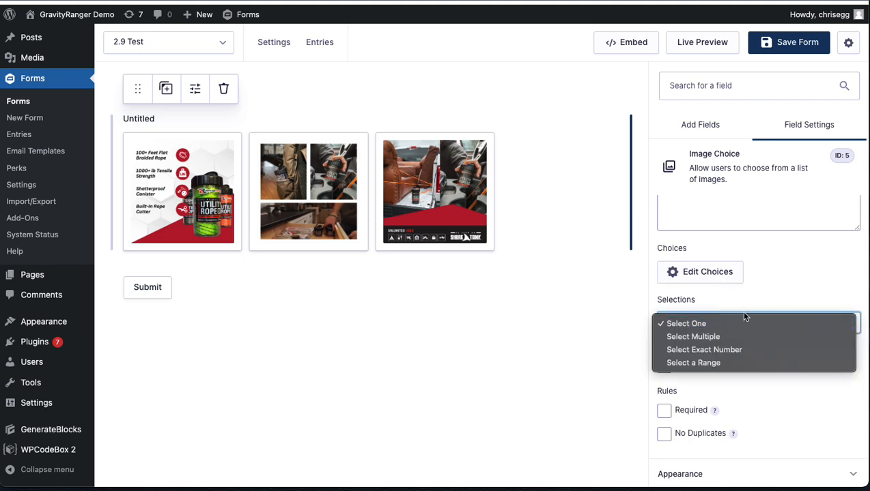
left_click(716, 337)
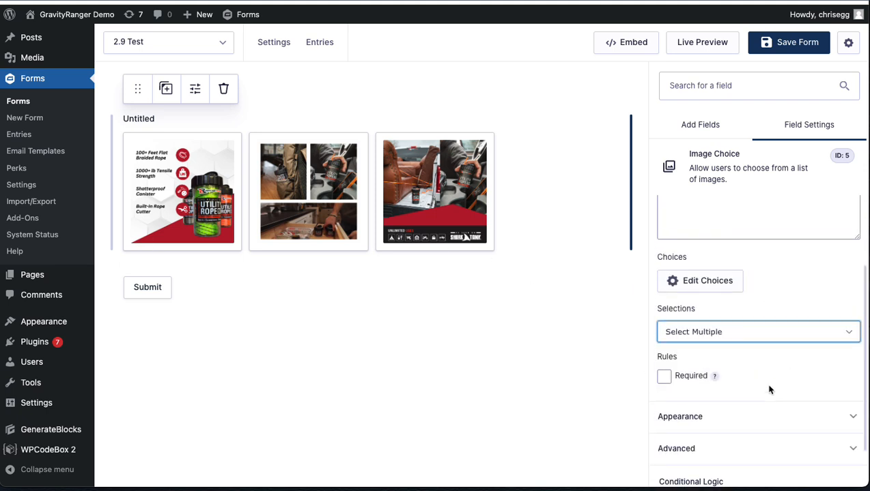
Step: Check the Image Choice field's choices editor, close it and save the form
scroll(734, 399, "up", 2)
left_click(701, 396)
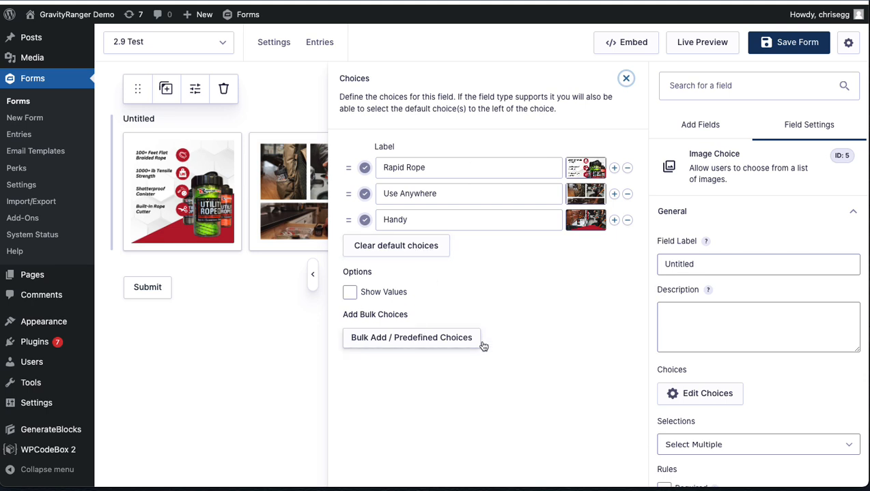
scroll(743, 278, "down", 3)
scroll(744, 278, "up", 3)
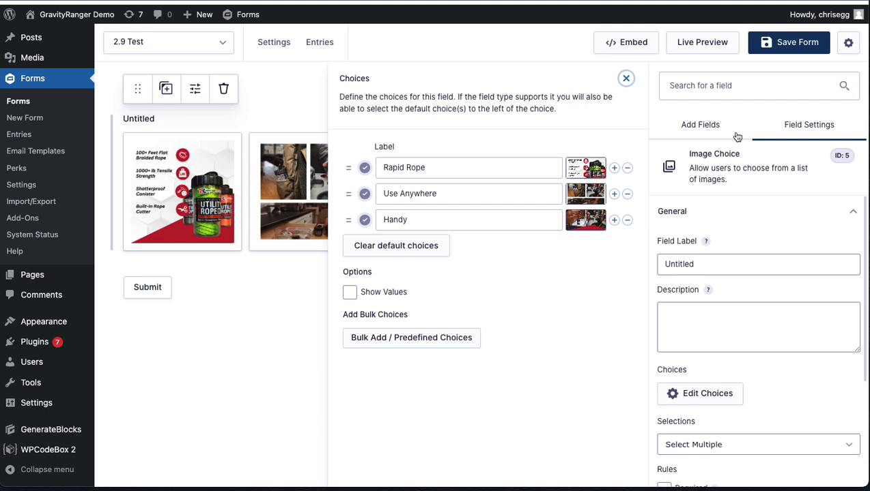
left_click(625, 78)
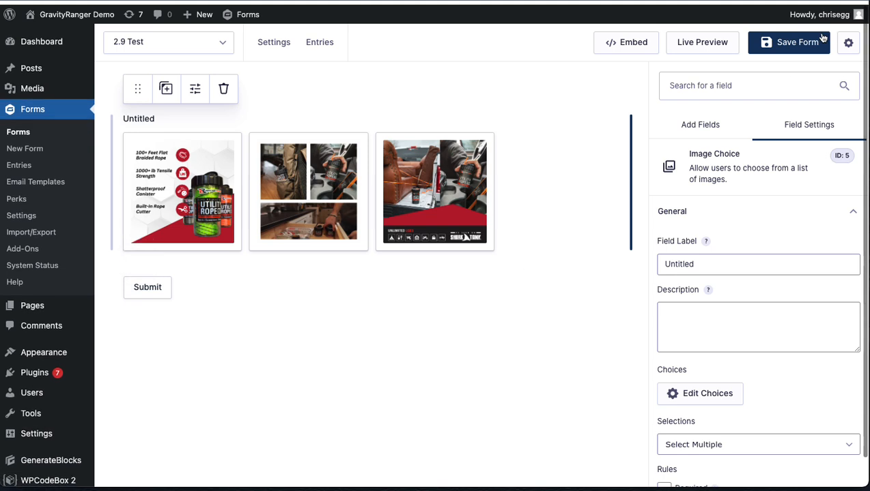
left_click(795, 42)
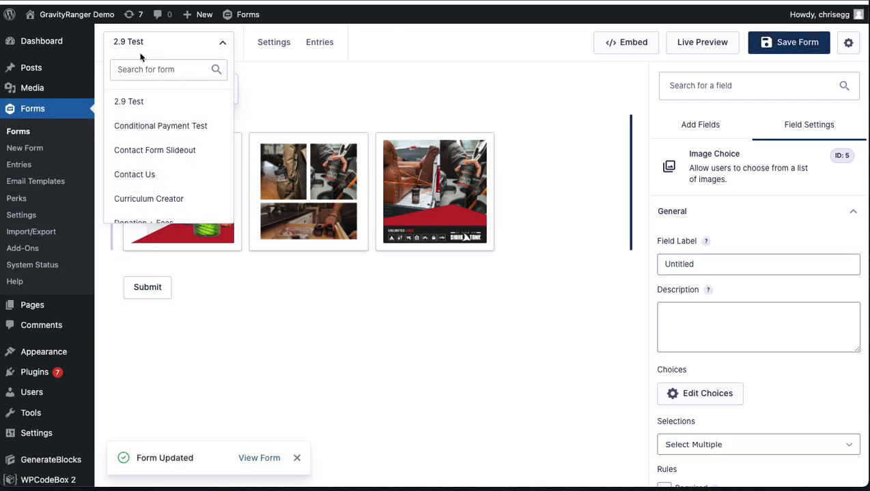
Step: Open the site's posts list in a new browser tab and open the "Hello world!" post for editing
right_click(44, 71)
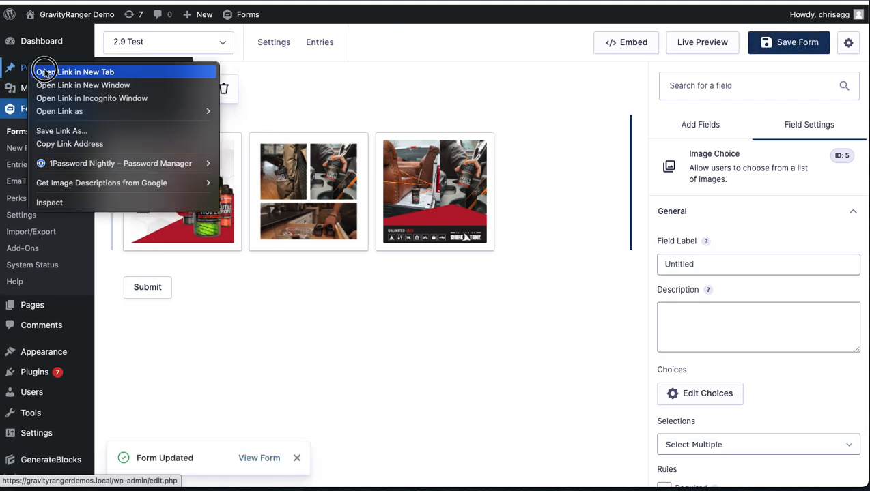
left_click(45, 73)
left_click(194, 1)
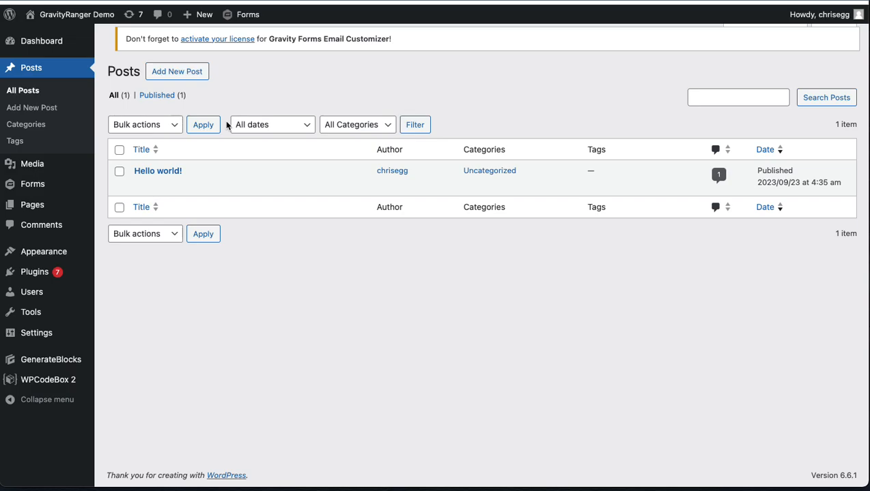
left_click(140, 193)
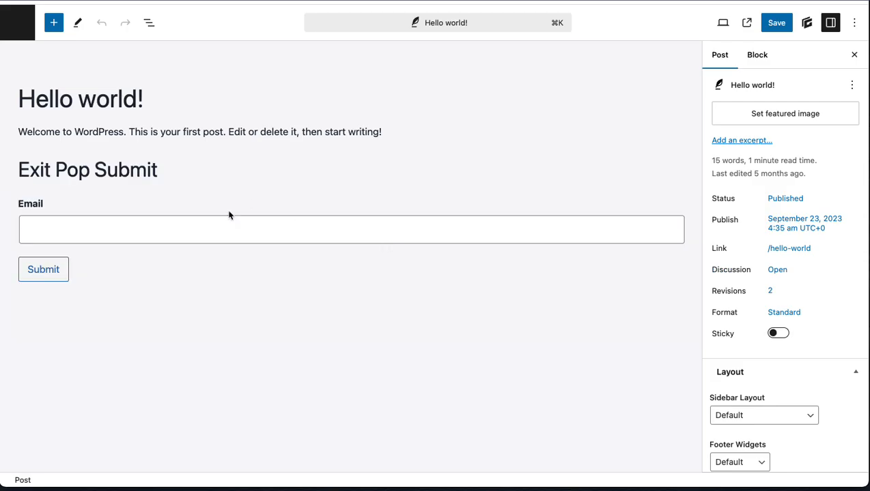
Step: Select the form block in the post and switch its form to 2.9 Test
left_click(252, 216)
left_click(812, 184)
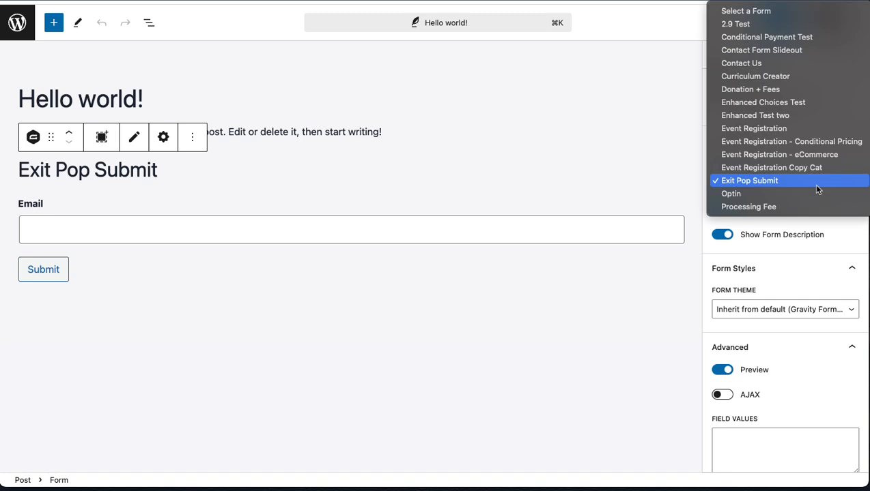
left_click(738, 25)
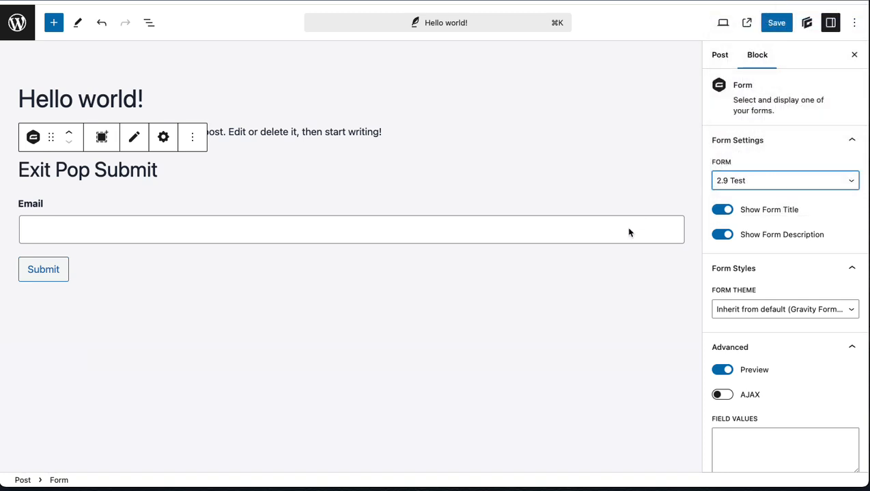
left_click(387, 297)
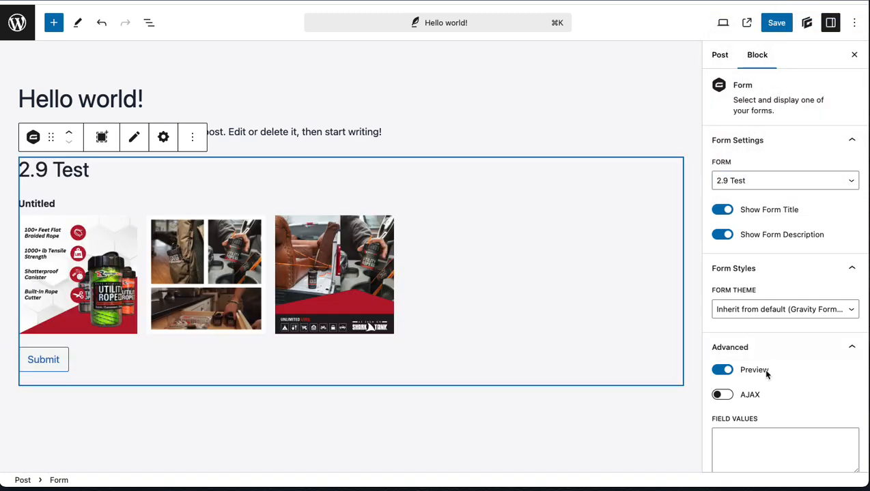
Step: Set the form block's theme to Orbital Theme
scroll(773, 243, "down", 3)
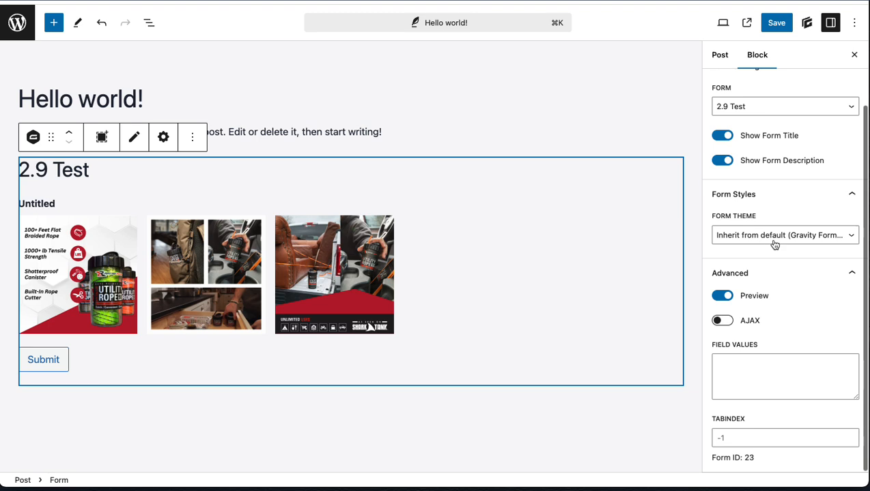
scroll(775, 245, "up", 3)
left_click(762, 309)
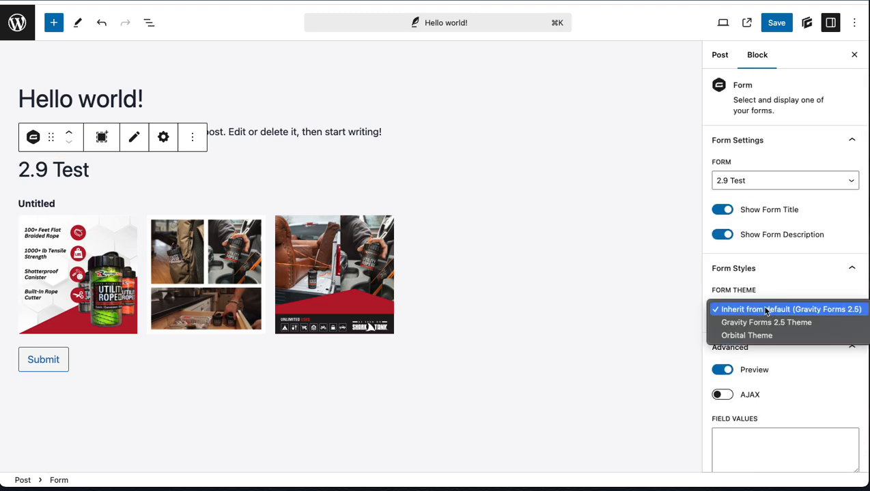
left_click(778, 335)
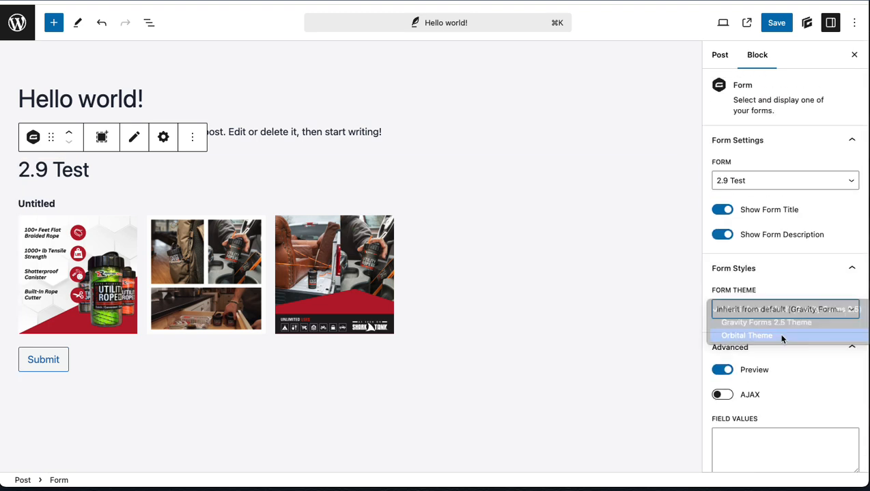
Step: Try the No Card appearance in the image choice styles and switch back to Card
scroll(734, 386, "down", 8)
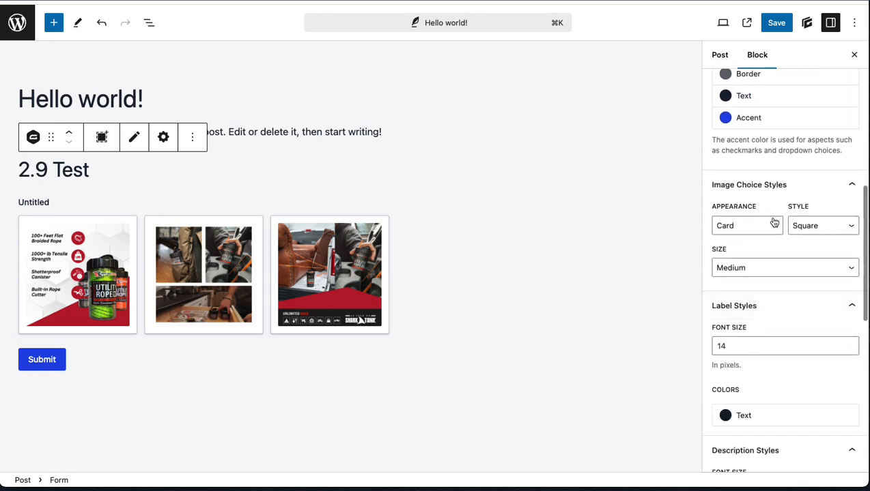
left_click(749, 229)
left_click(743, 239)
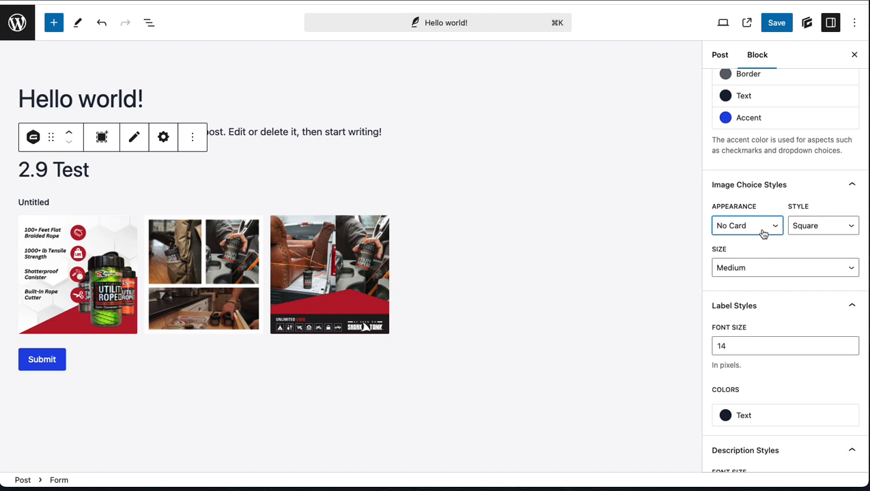
left_click(762, 233)
left_click(729, 211)
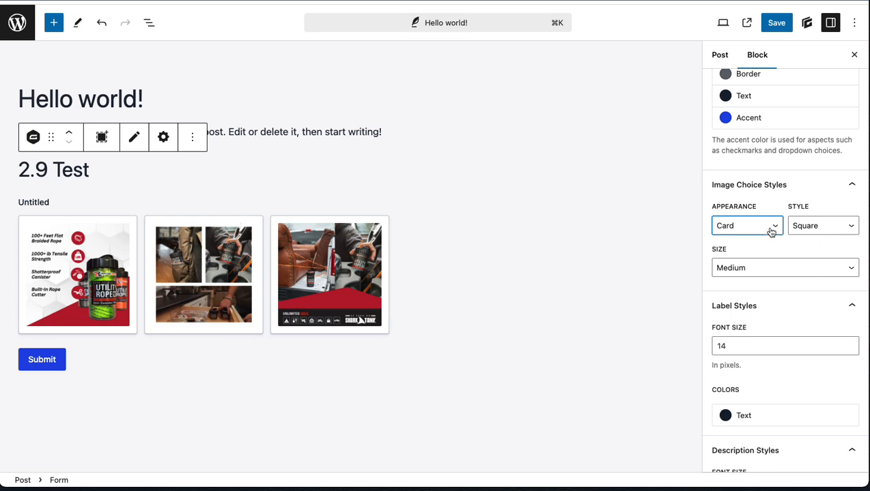
Step: Set the image choice style to Circle with the No Card appearance and save the post
left_click(797, 231)
left_click(812, 210)
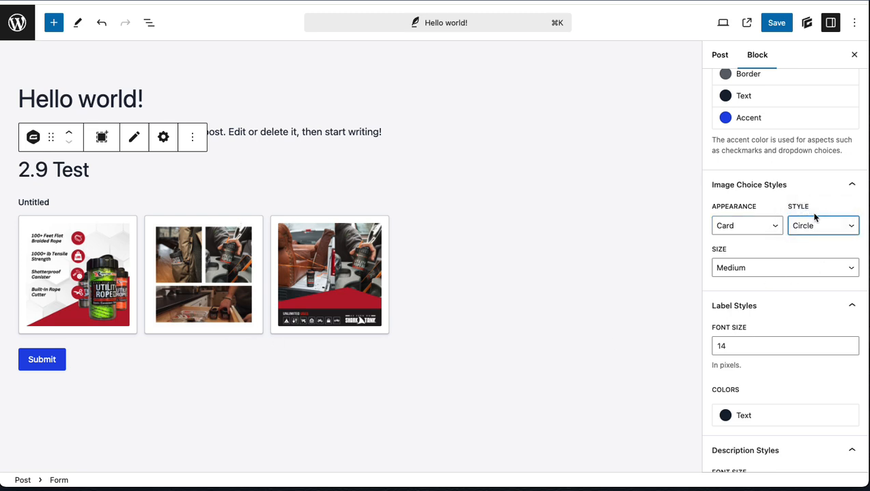
left_click(751, 226)
left_click(740, 239)
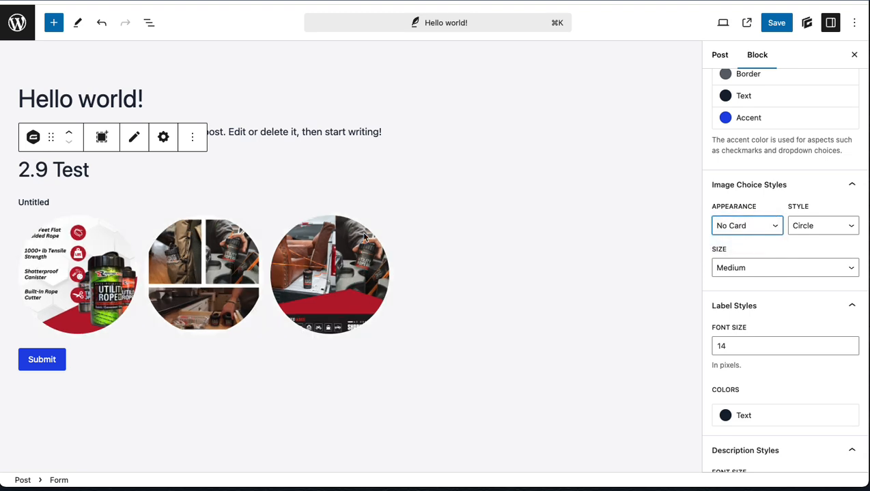
left_click(776, 25)
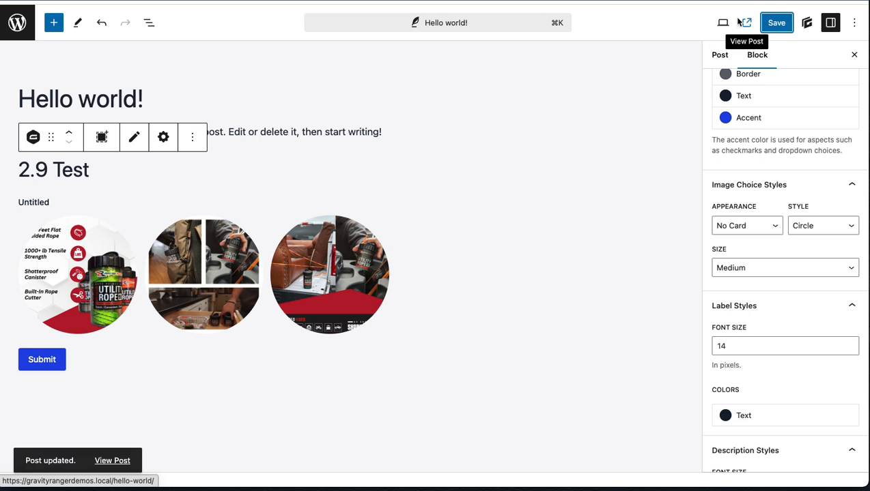
Step: View the published post, test selecting and deselecting several circular image choices, and close the page
left_click(745, 23)
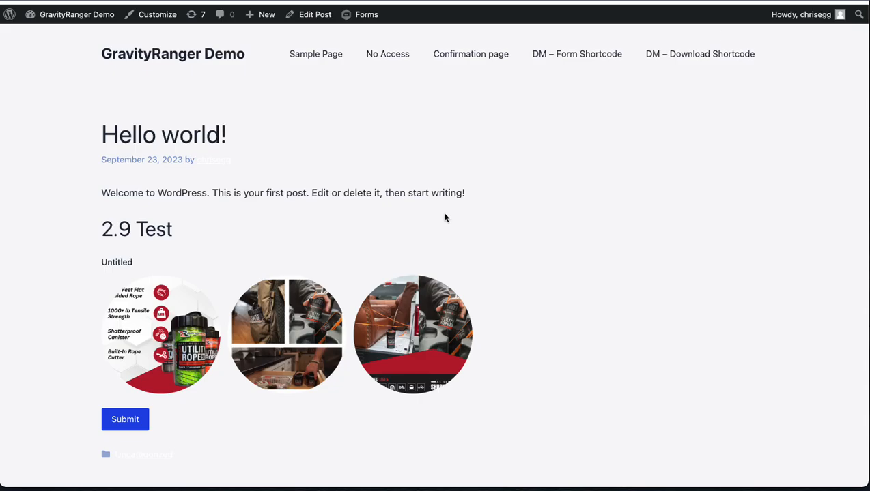
scroll(398, 276, "down", 1)
left_click(286, 300)
left_click(409, 300)
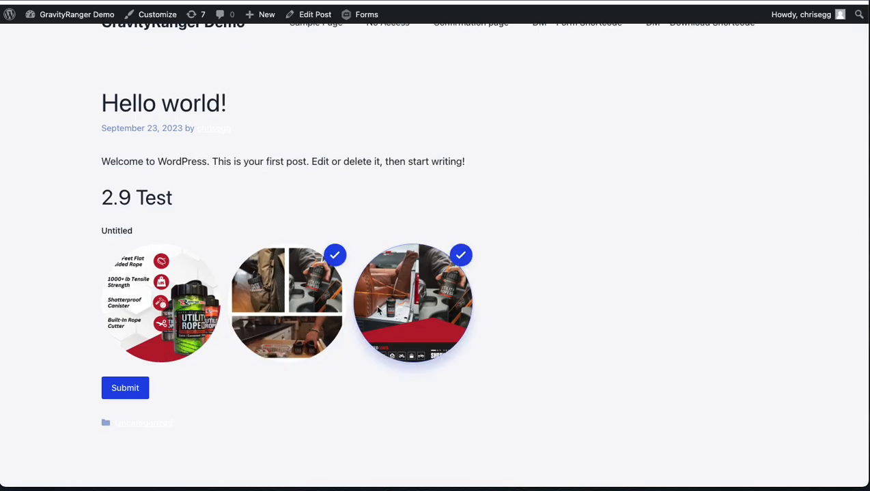
left_click(165, 294)
left_click(357, 347)
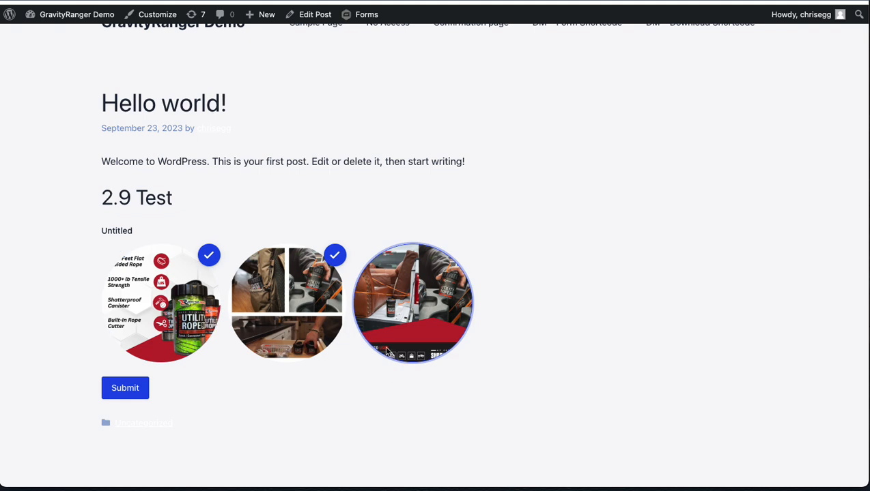
left_click(372, 296)
left_click(265, 283)
left_click(166, 287)
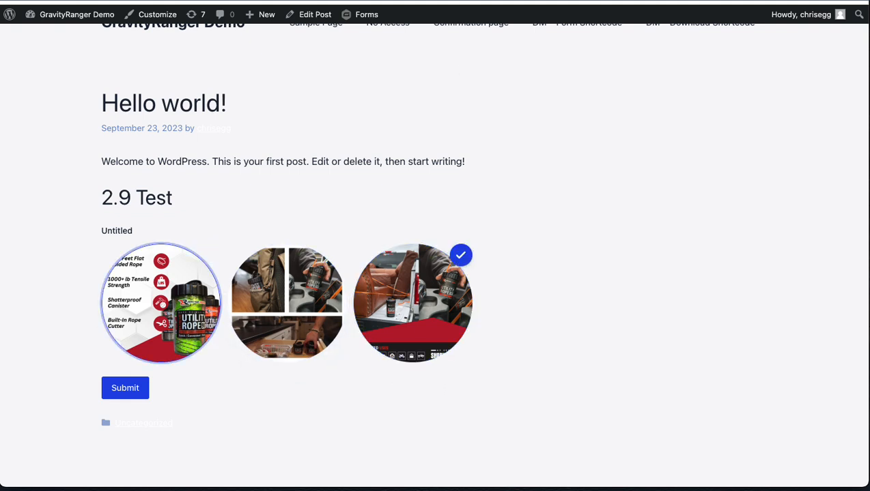
key("super+w")
Step: Examine the form block's style settings, including the image choice styles, input styles and form theme
scroll(774, 247, "down", 2)
scroll(774, 247, "down", 3)
scroll(774, 247, "up", 4)
scroll(774, 247, "up", 3)
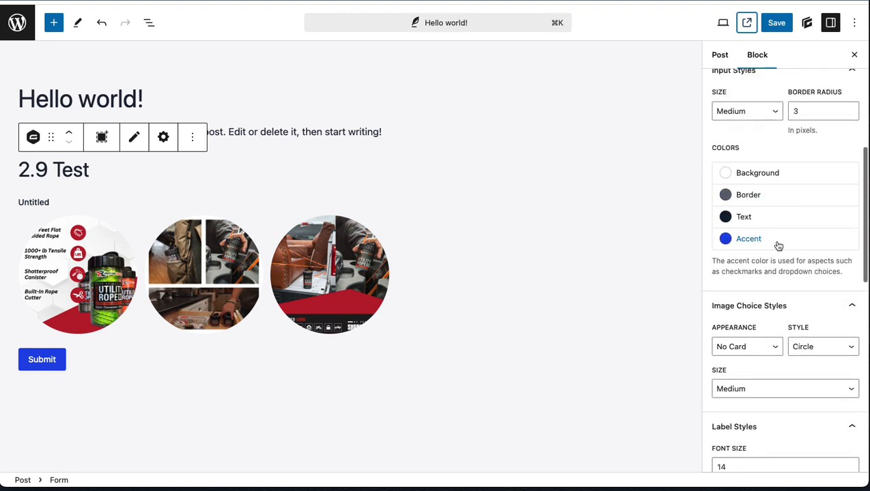
scroll(777, 249, "up", 5)
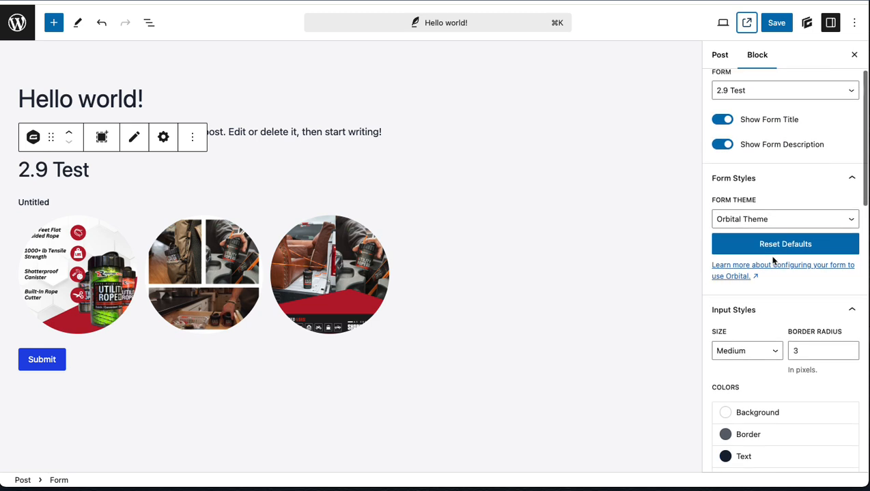
scroll(774, 260, "up", 1)
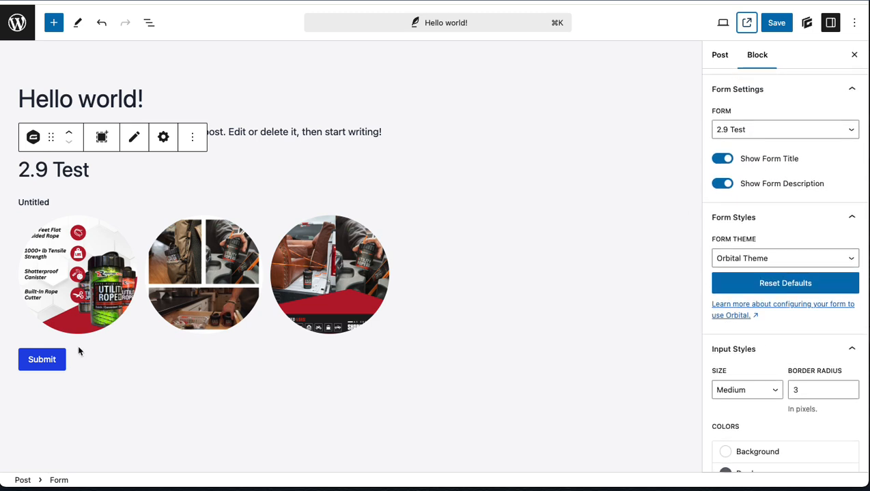
Step: Set the image choice size to Small in the form block's image choice styles
scroll(796, 322, "down", 6)
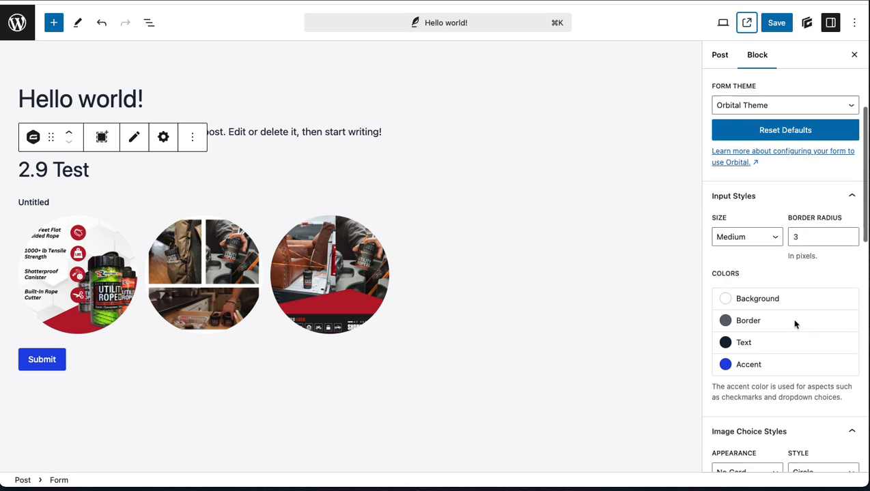
left_click(748, 396)
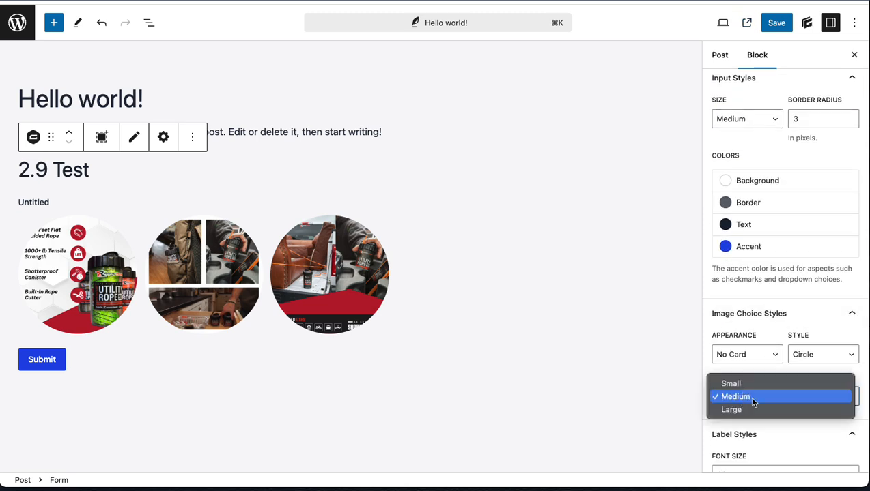
left_click(751, 382)
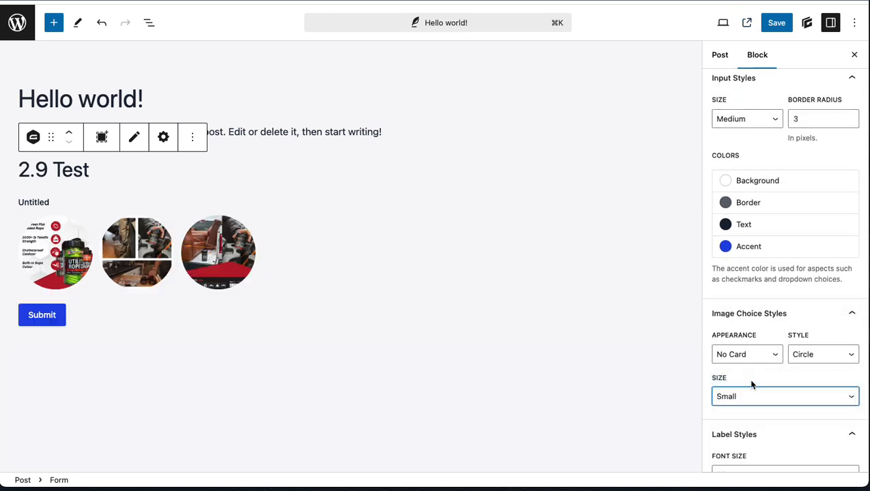
Step: Try the Large and Medium sizes for the image choices and switch back to Small
left_click(727, 397)
left_click(737, 423)
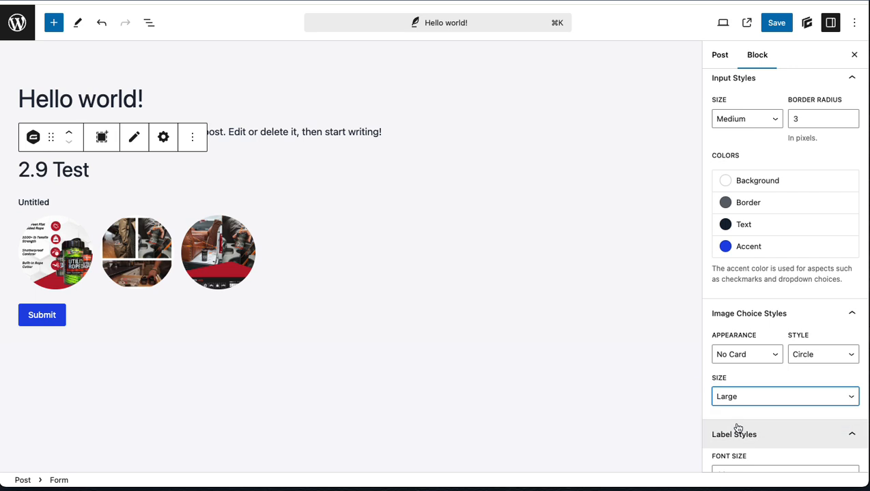
left_click(735, 399)
left_click(737, 379)
left_click(742, 396)
left_click(735, 382)
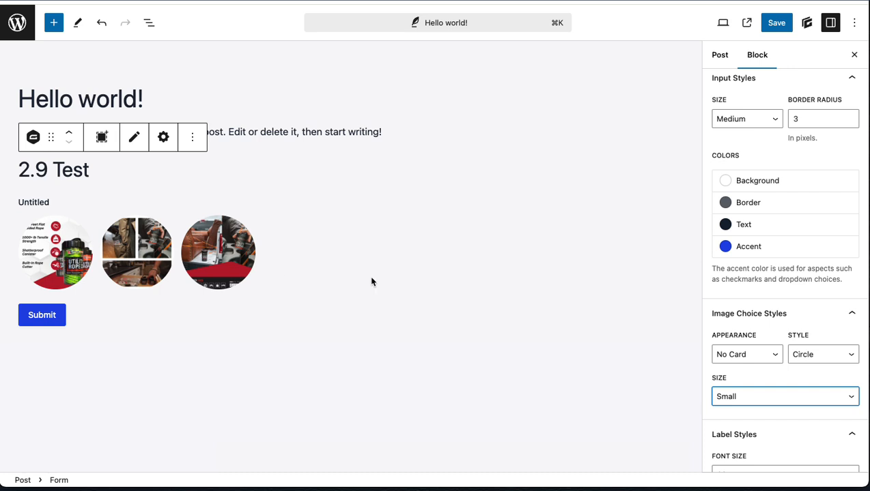
scroll(371, 282, "down", 1)
scroll(344, 325, "up", 1)
scroll(740, 333, "down", 3)
scroll(740, 334, "up", 2)
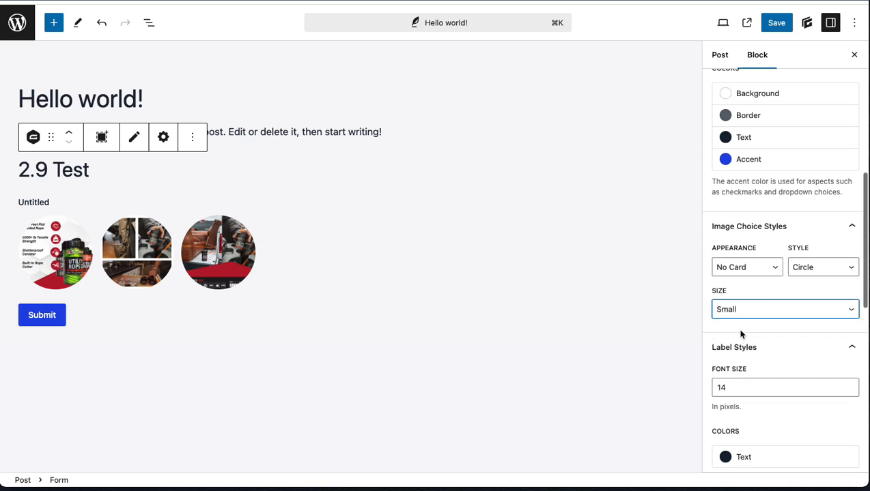
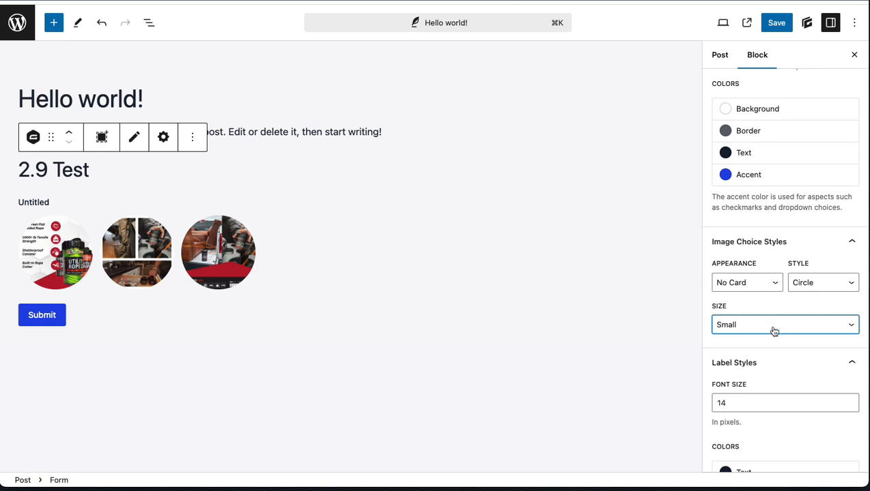
Step: Leave the post editor without saving the changes to the Hello world! post
left_click(308, 227)
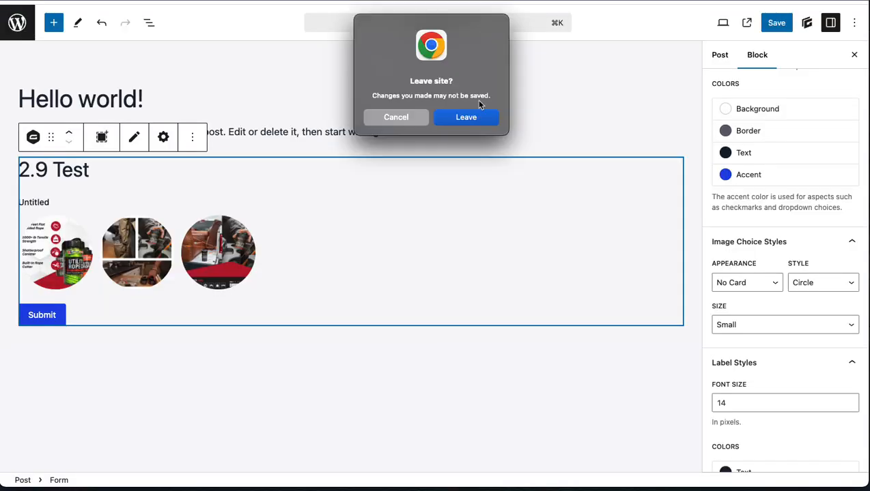
left_click(474, 122)
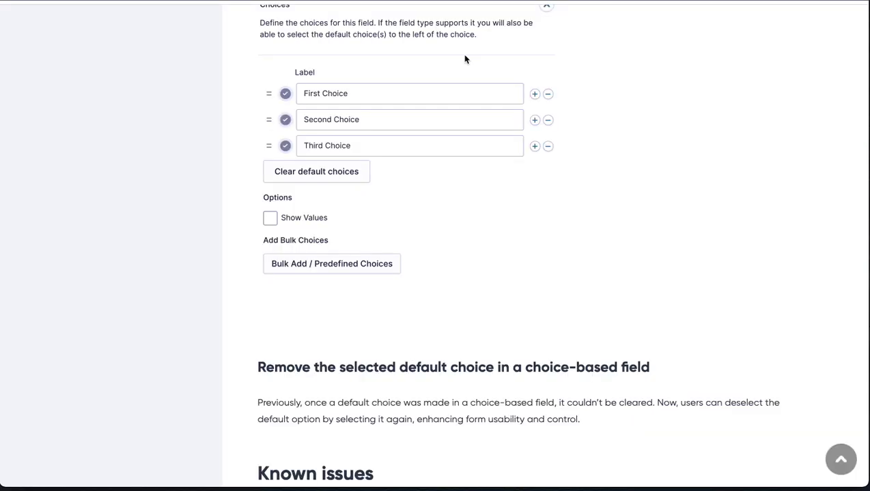
Step: Read the Known issues section of the Gravity Forms 2.9 Key Features article in the documentation
scroll(426, 278, "up", 15)
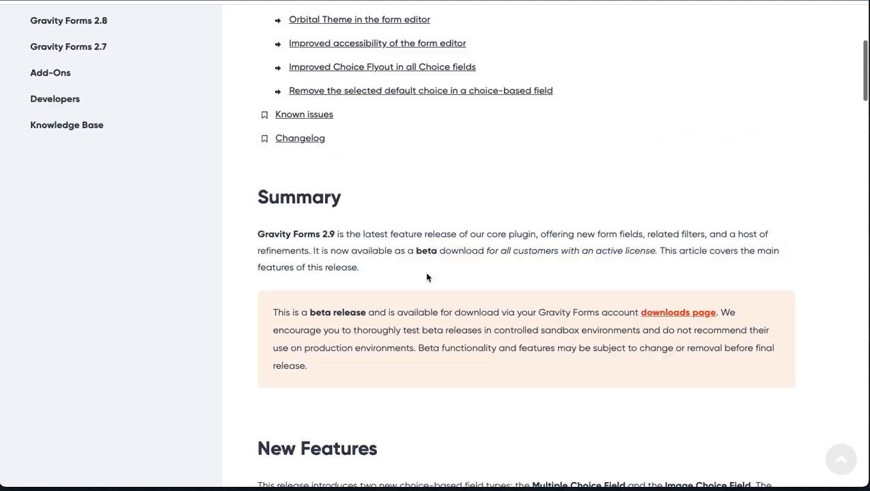
left_click(310, 382)
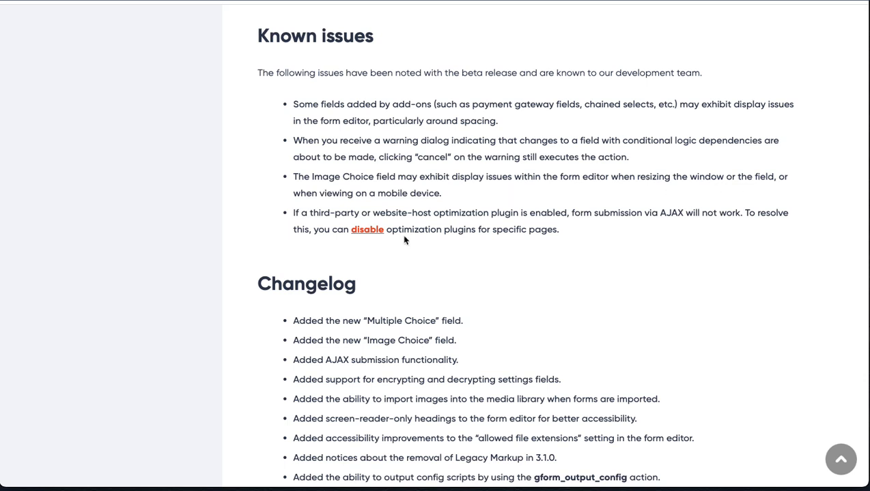
scroll(404, 239, "down", 12)
scroll(405, 239, "up", 20)
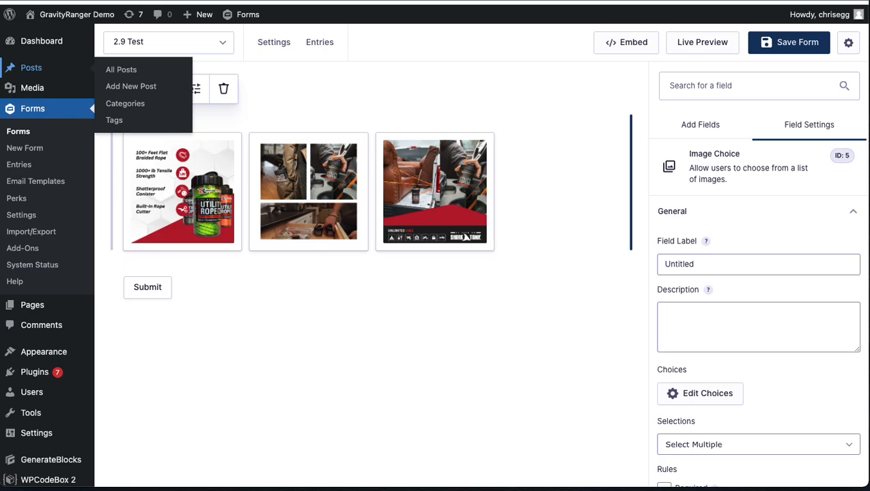
Step: Open the Image Choice field's settings in the 2.9 Test form editor and look through them
left_click(333, 97)
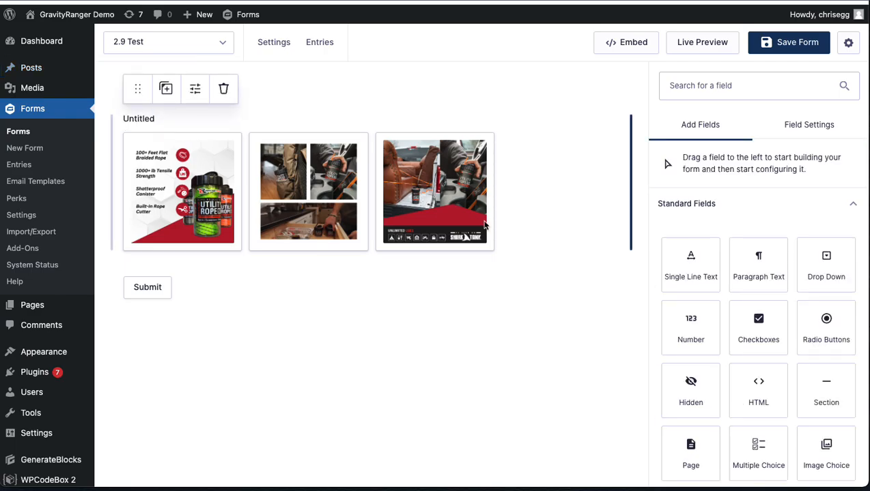
left_click(463, 230)
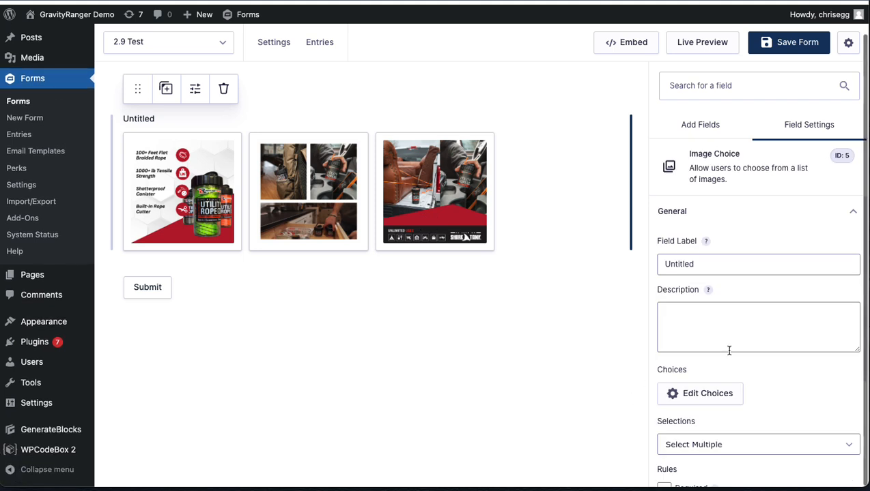
scroll(729, 350, "down", 3)
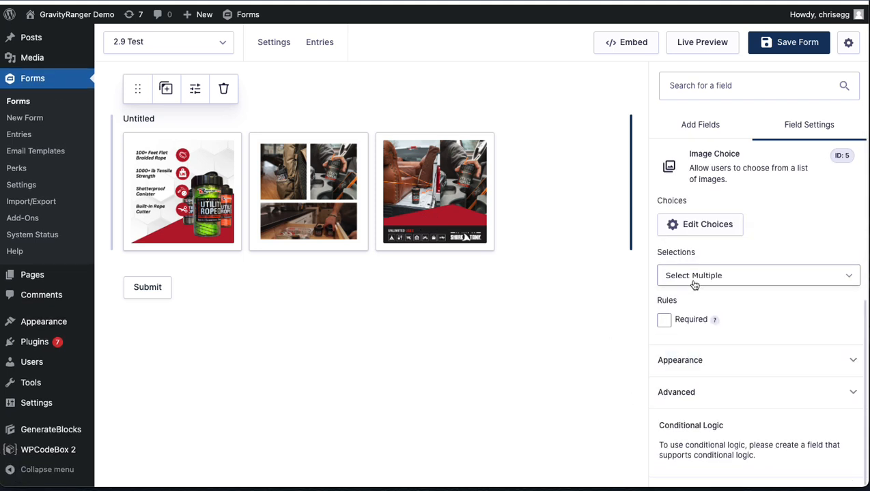
scroll(695, 286, "up", 3)
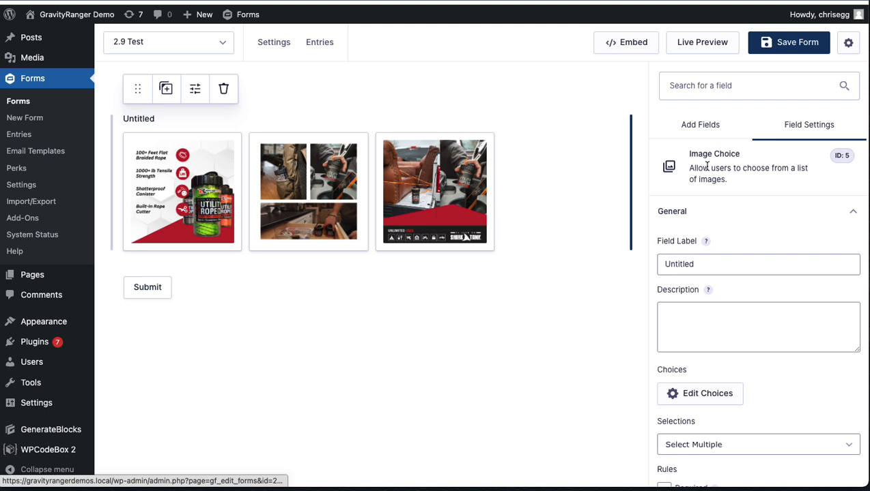
Step: Add a Multiple Choice field from the standard fields to the 2.9 Test form
left_click(705, 123)
scroll(730, 307, "down", 4)
scroll(740, 325, "up", 2)
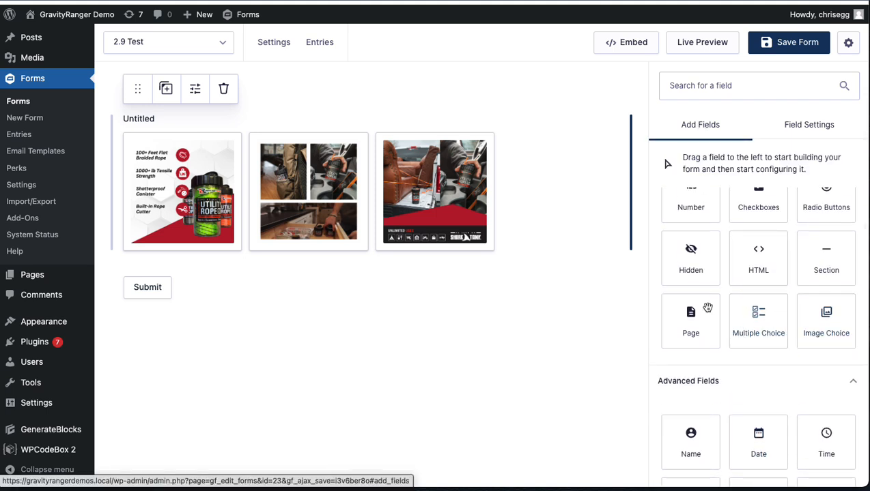
scroll(725, 334, "up", 3)
scroll(724, 334, "down", 3)
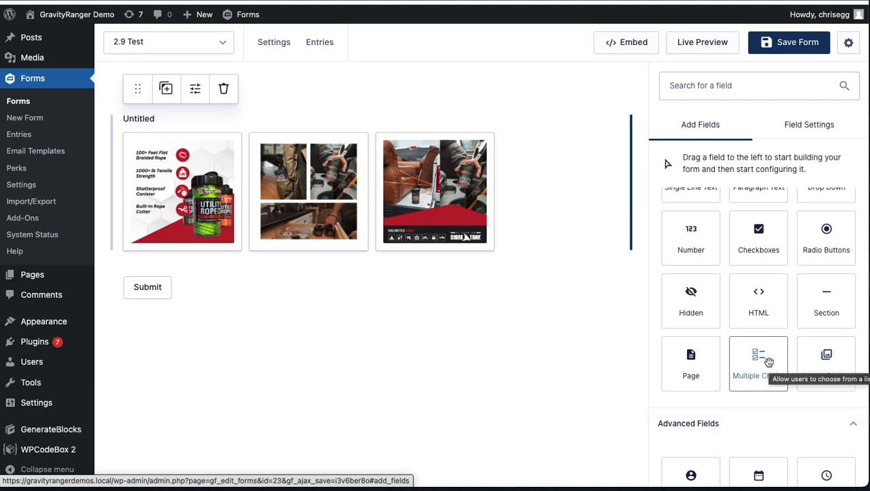
left_click(750, 369)
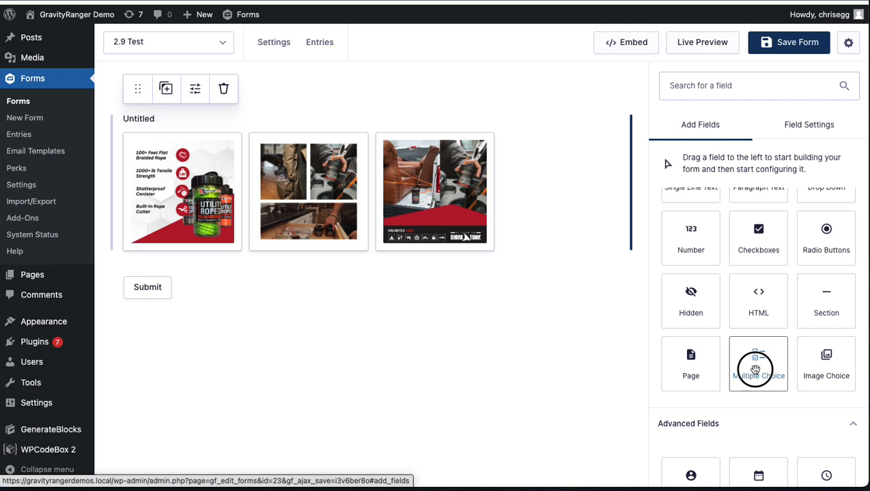
Step: Check the available selection modes of the new Multiple Choice field without changing the current one
scroll(750, 421, "down", 2)
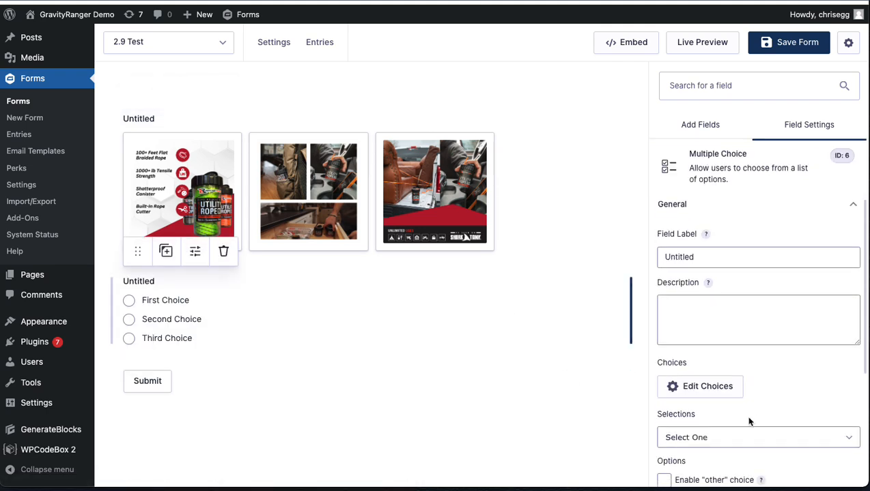
left_click(716, 370)
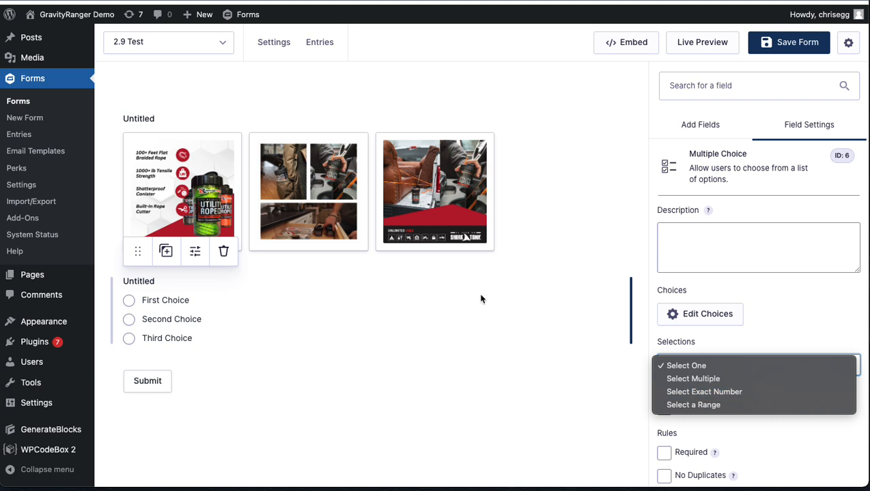
left_click(527, 262)
scroll(451, 300, "up", 2)
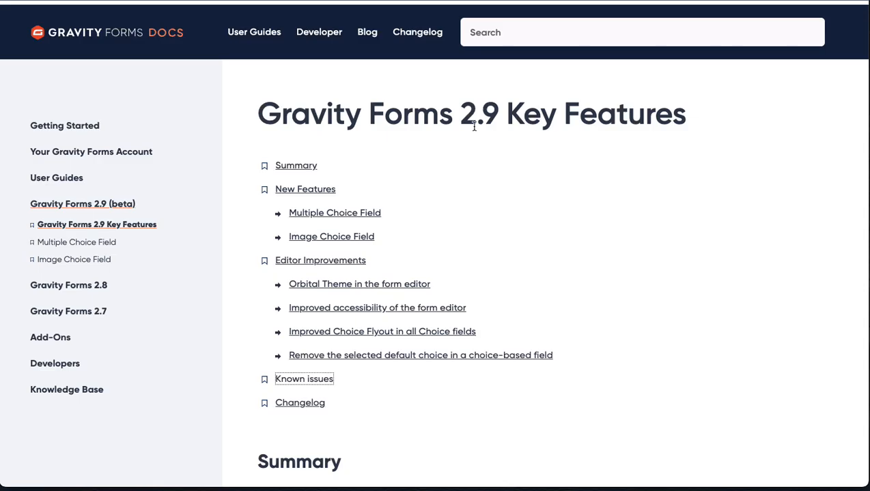
Step: Skim the Image Choice Field article in the Gravity Forms documentation and return to the Gravity Forms 2.9 Key Features article
scroll(435, 182, "down", 1)
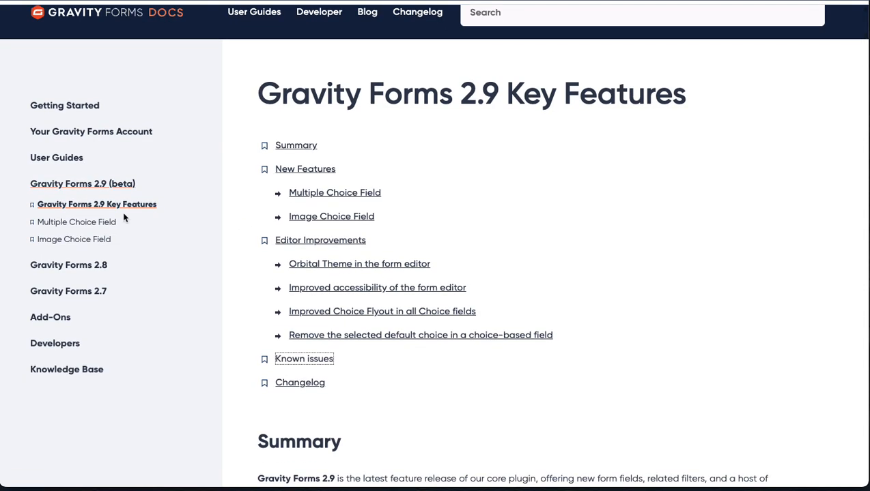
left_click(104, 239)
scroll(527, 331, "down", 5)
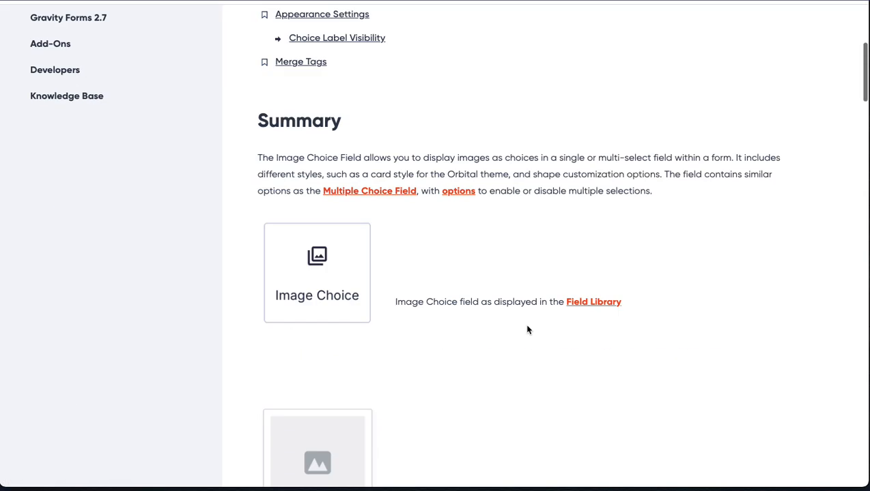
scroll(526, 330, "down", 4)
scroll(526, 331, "up", 8)
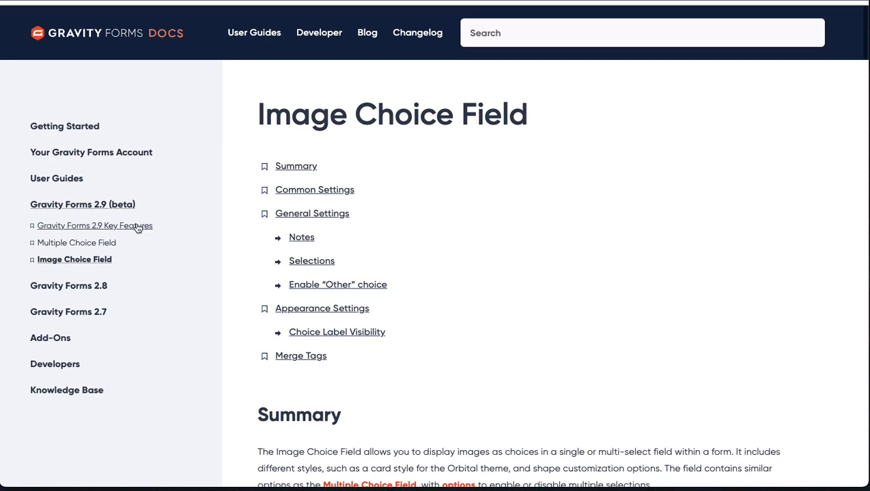
left_click(138, 227)
scroll(520, 259, "down", 1)
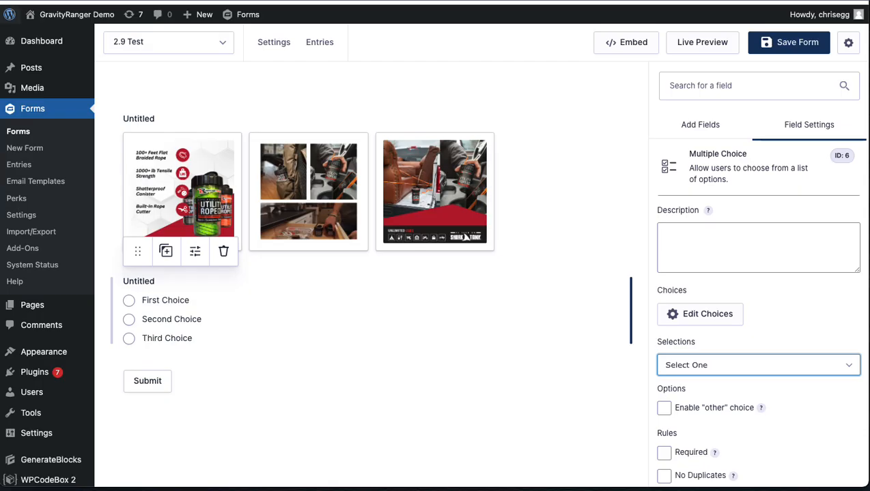
Step: Add Name, Email and Phone fields below the Multiple Choice field in the 2.9 Test form
left_click(680, 137)
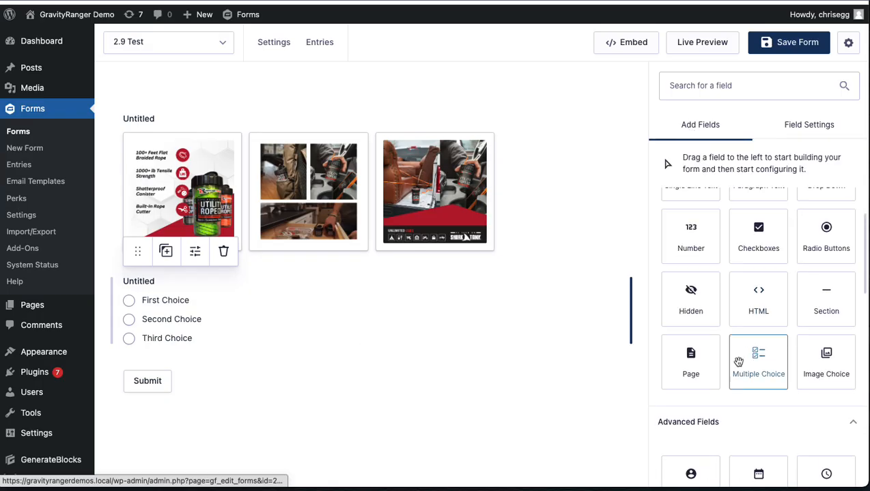
scroll(738, 362, "down", 2)
left_click(700, 349)
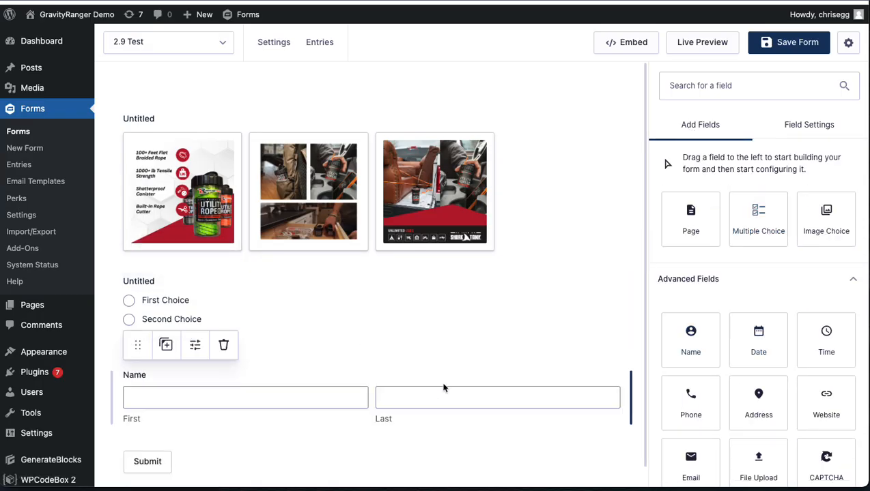
scroll(443, 387, "down", 1)
scroll(407, 363, "down", 2)
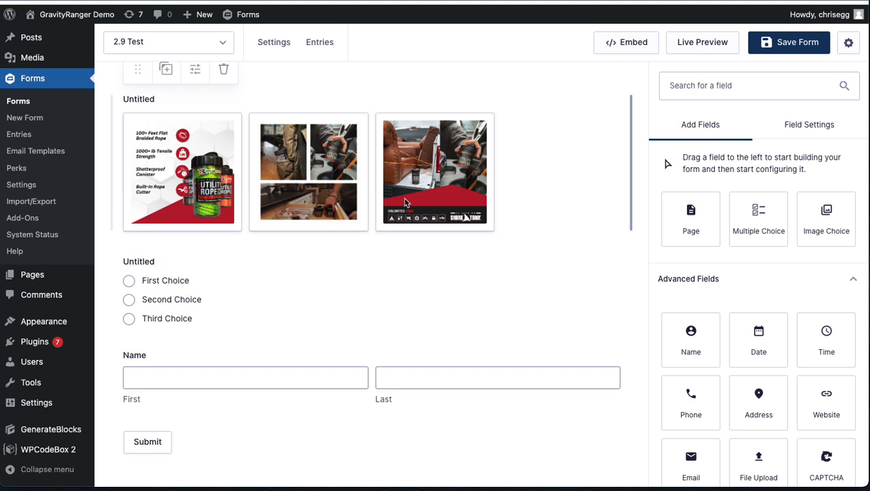
scroll(687, 314, "down", 1)
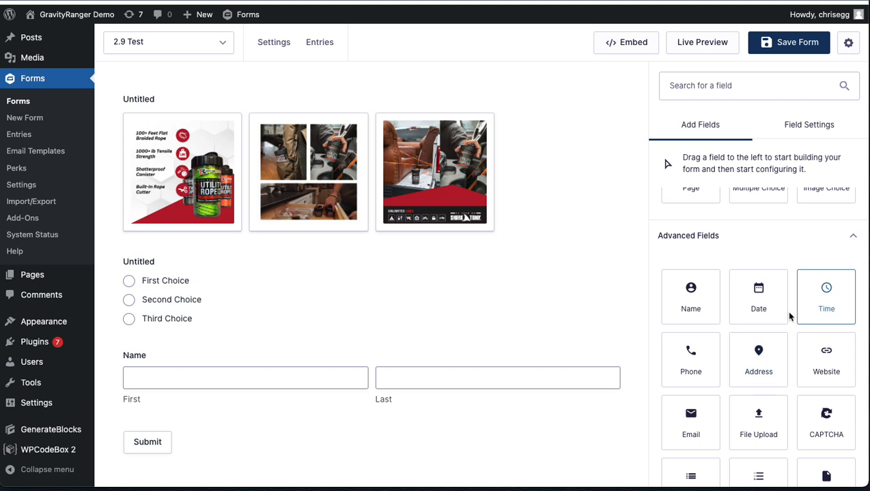
scroll(599, 388, "down", 2)
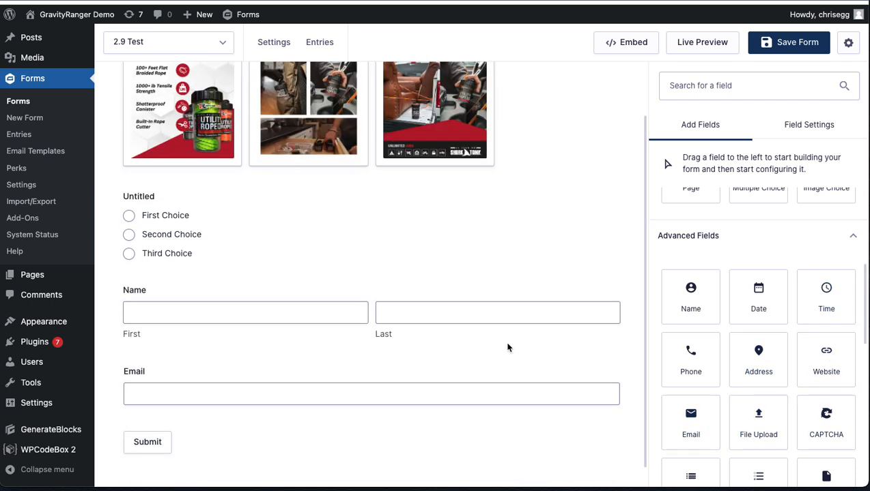
scroll(686, 331, "down", 1)
left_click(687, 331)
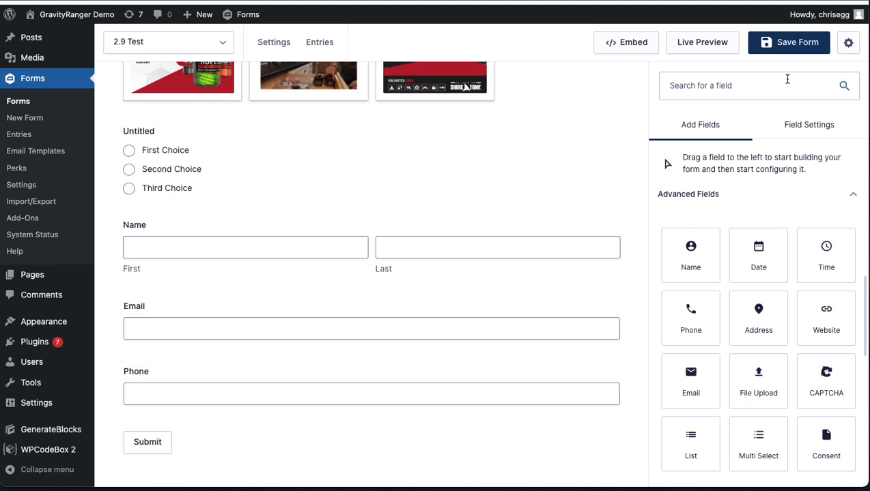
Step: Open the live preview of the form and inspect how its fields are styled, focusing the first name field
left_click(708, 50)
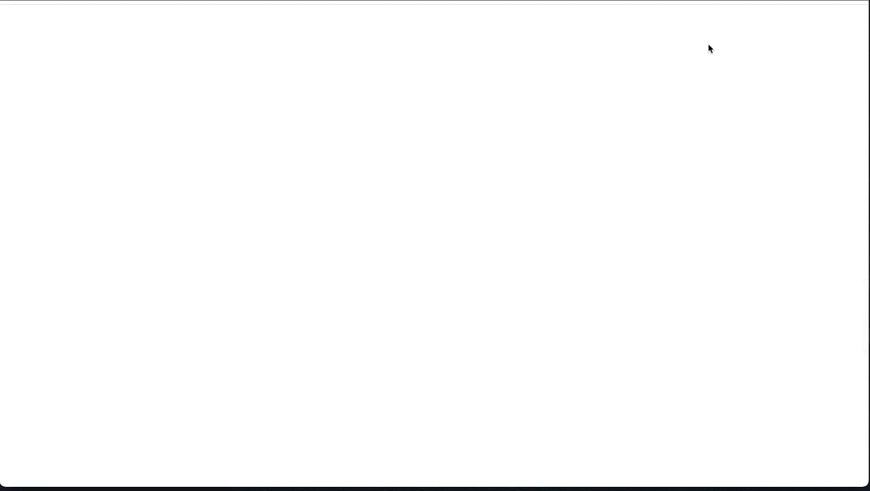
scroll(517, 268, "down", 4)
left_click(479, 219)
left_click(357, 227)
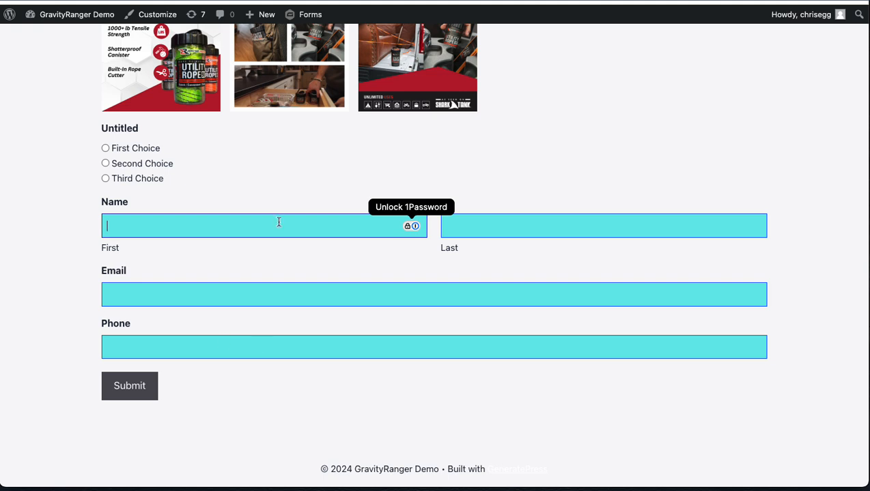
scroll(275, 304, "down", 1)
scroll(275, 304, "up", 3)
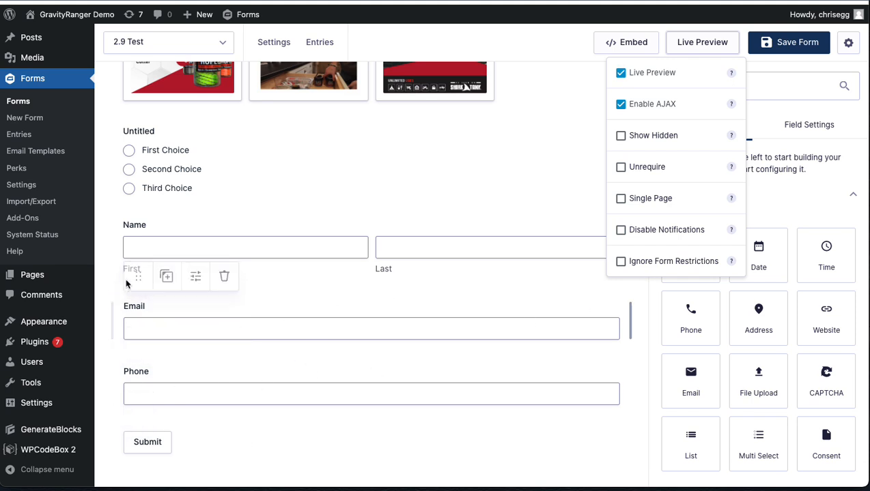
Step: Select the Multiple Choice field in the form editor, look over the form and revisit the Gravity Forms 2.9 Key Features article
left_click(556, 171)
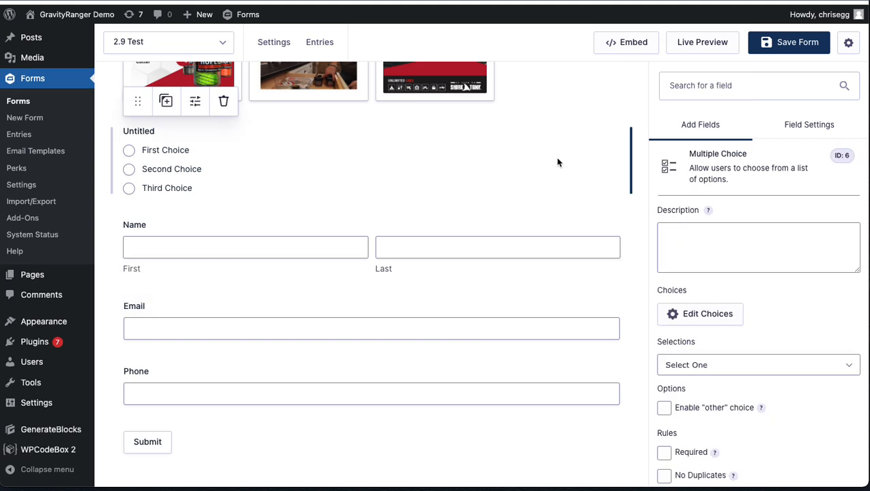
scroll(301, 195, "up", 3)
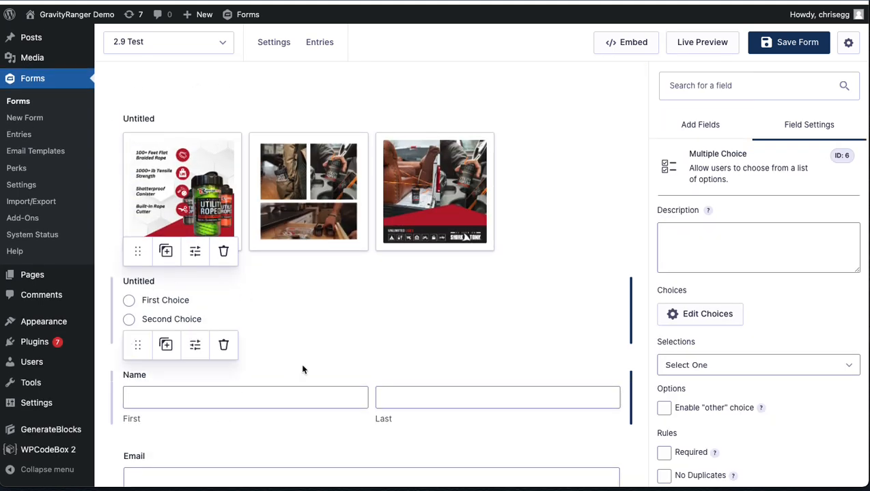
scroll(369, 349, "down", 3)
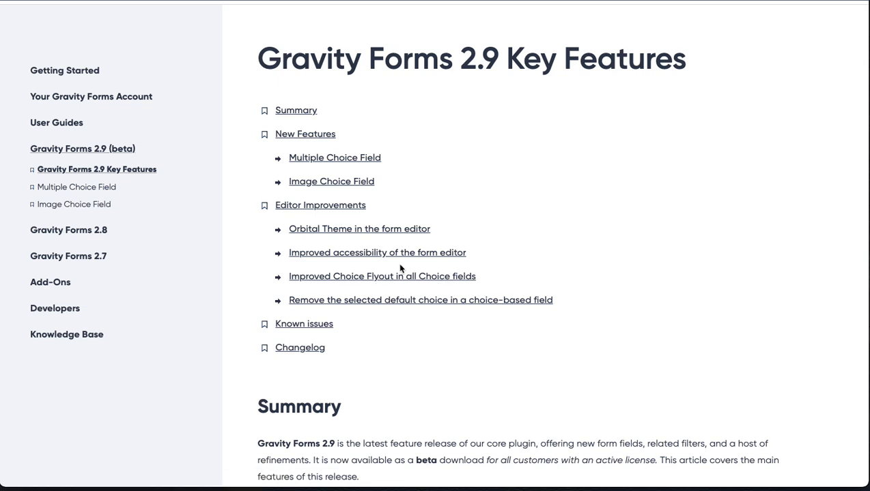
scroll(479, 367, "down", 5)
scroll(480, 367, "up", 5)
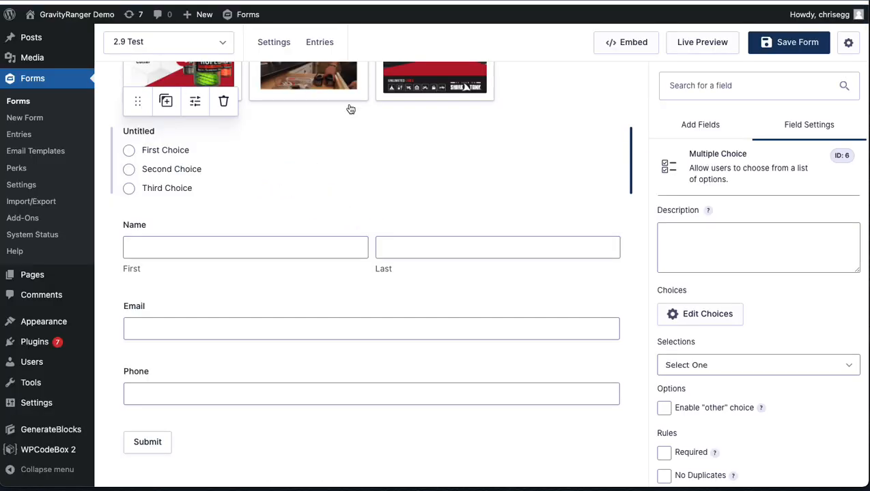
scroll(350, 107, "up", 5)
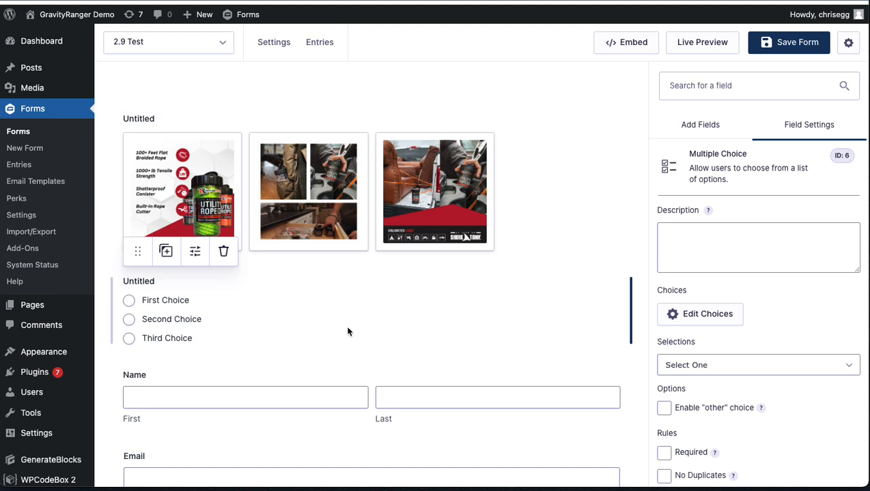
scroll(442, 309, "down", 2)
scroll(442, 309, "up", 2)
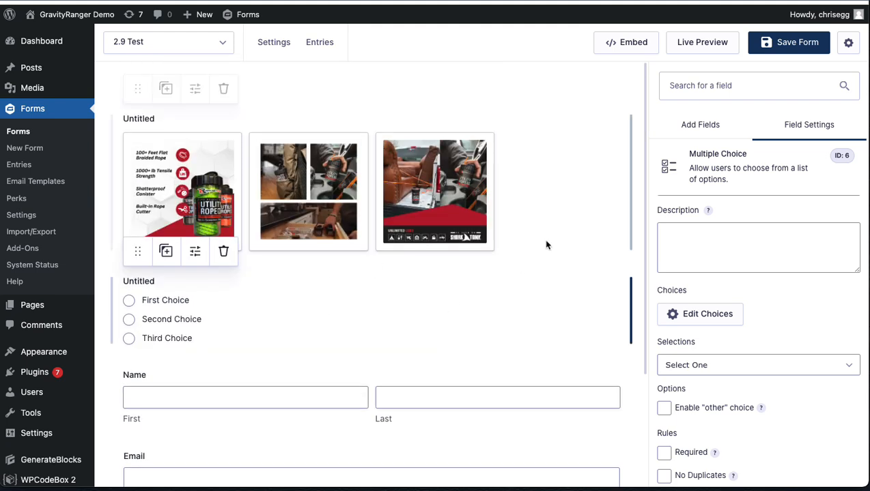